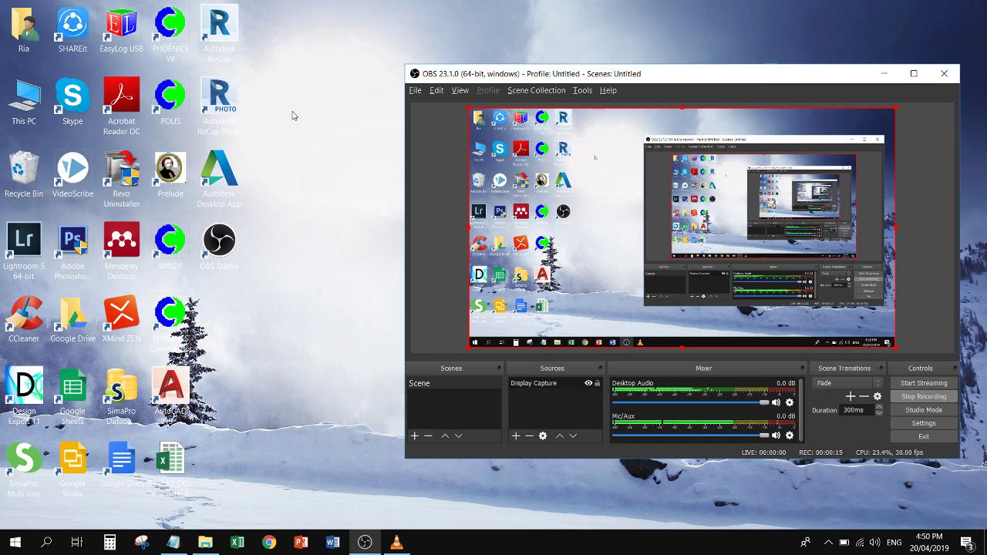
- Select the PHOENICS VR desktop shortcut while OBS keeps recording
left_click(167, 26)
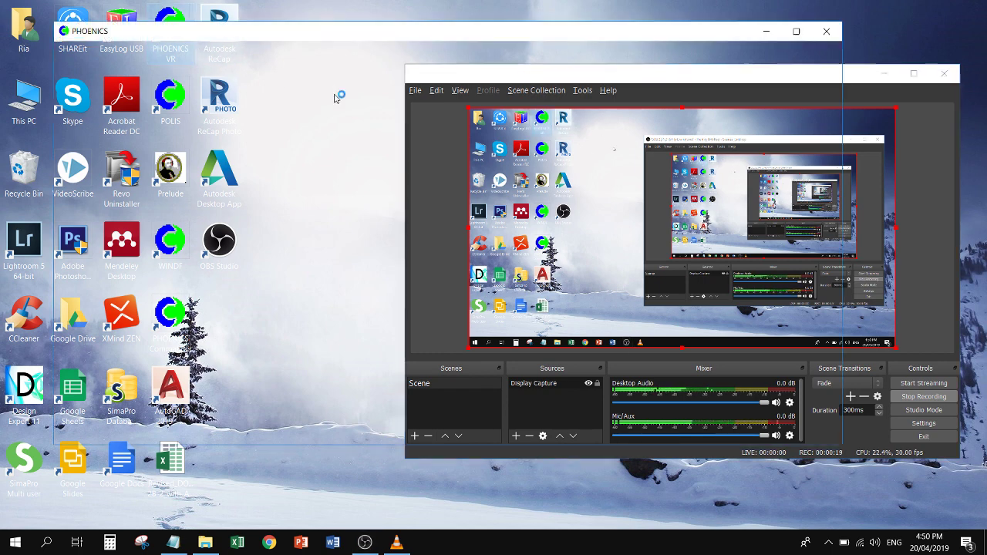
- Launch PHOENICS VR, minimize OBS, and open the saved case Project 286 E3 Lab FINAL BASE
double_click(168, 25)
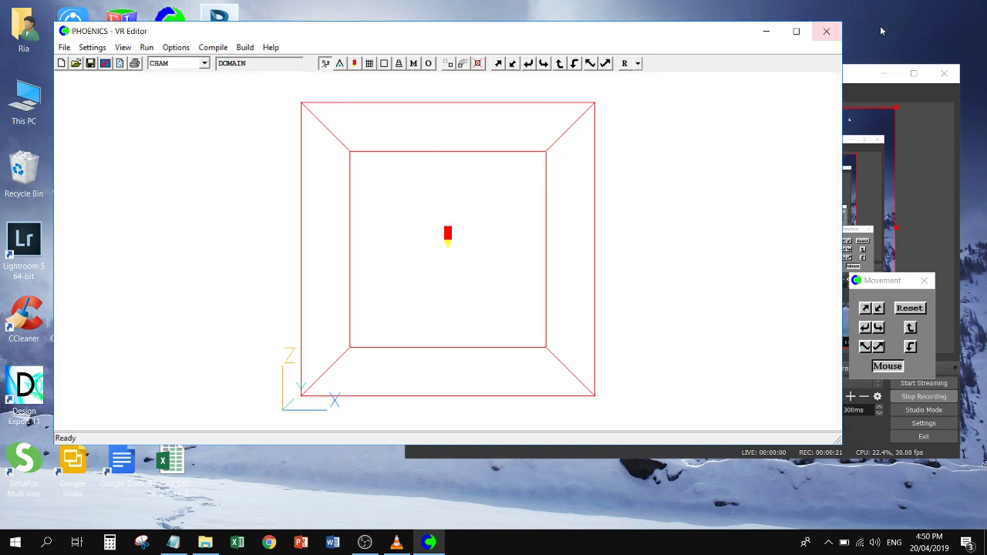
left_click(886, 74)
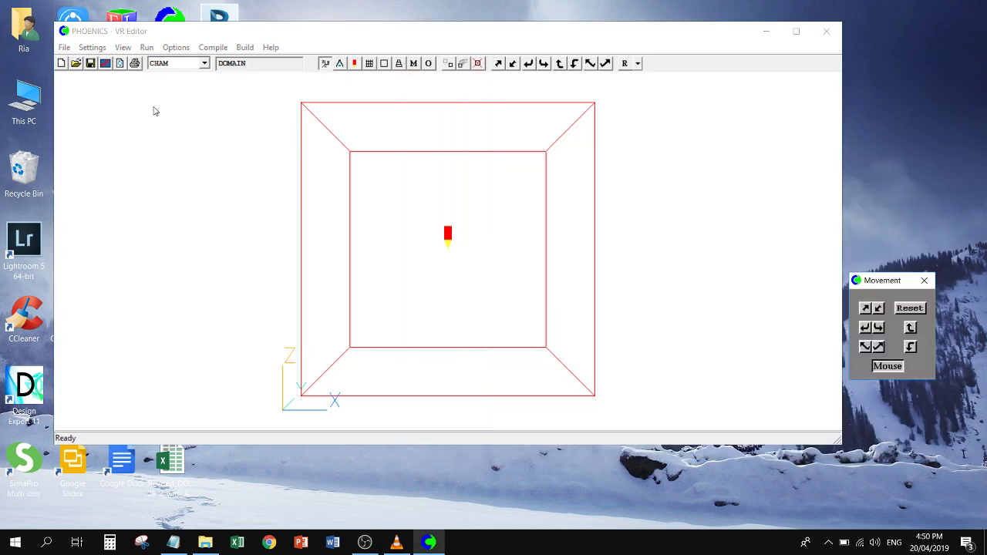
left_click(66, 48)
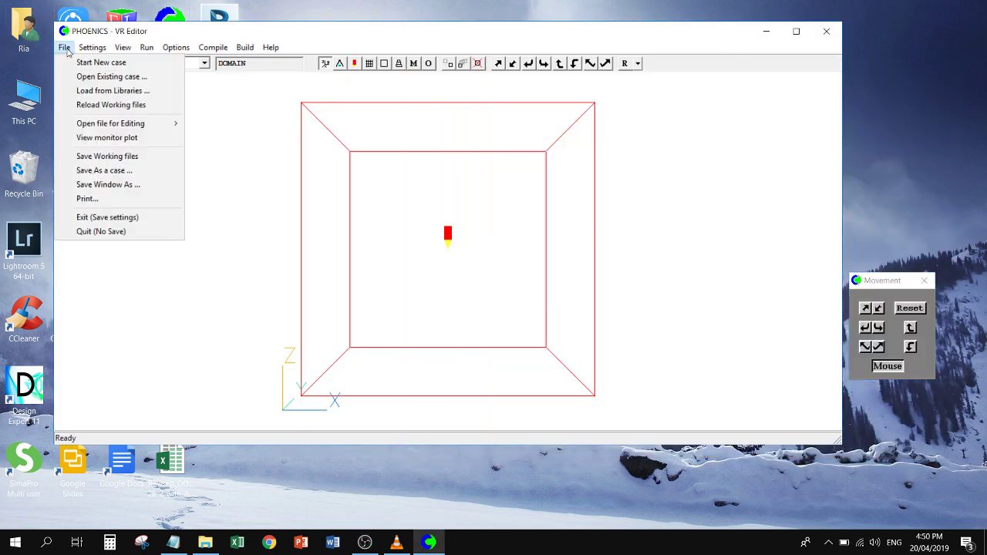
left_click(69, 77)
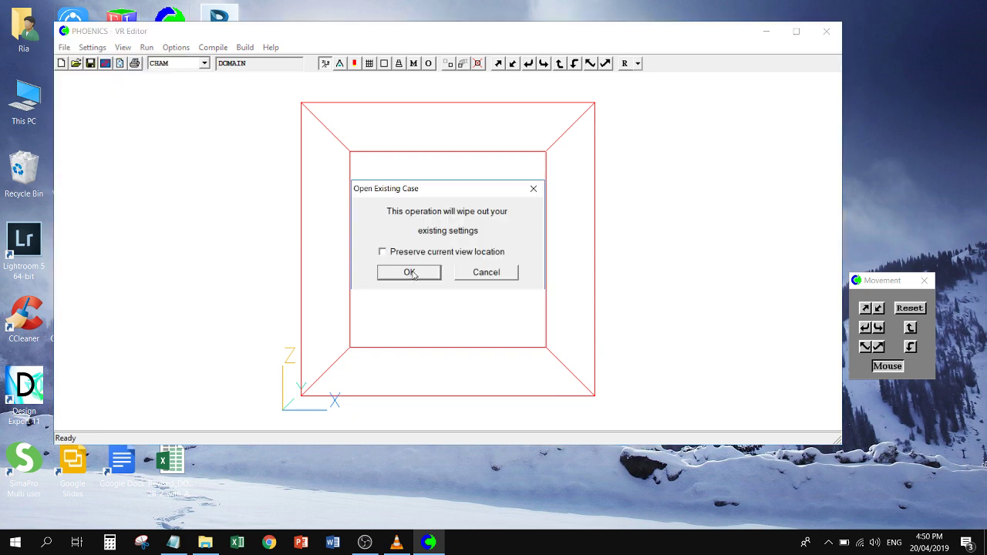
left_click(409, 272)
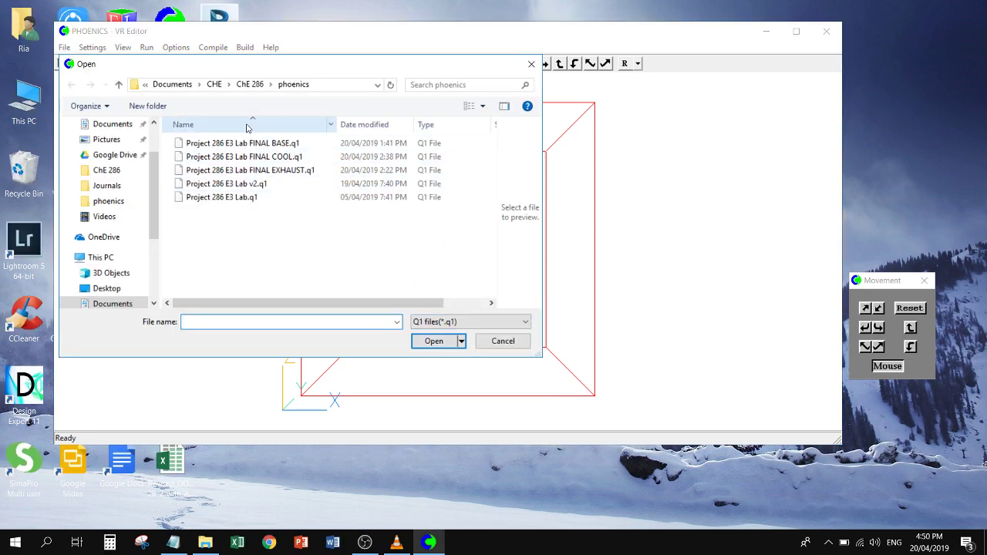
double_click(238, 144)
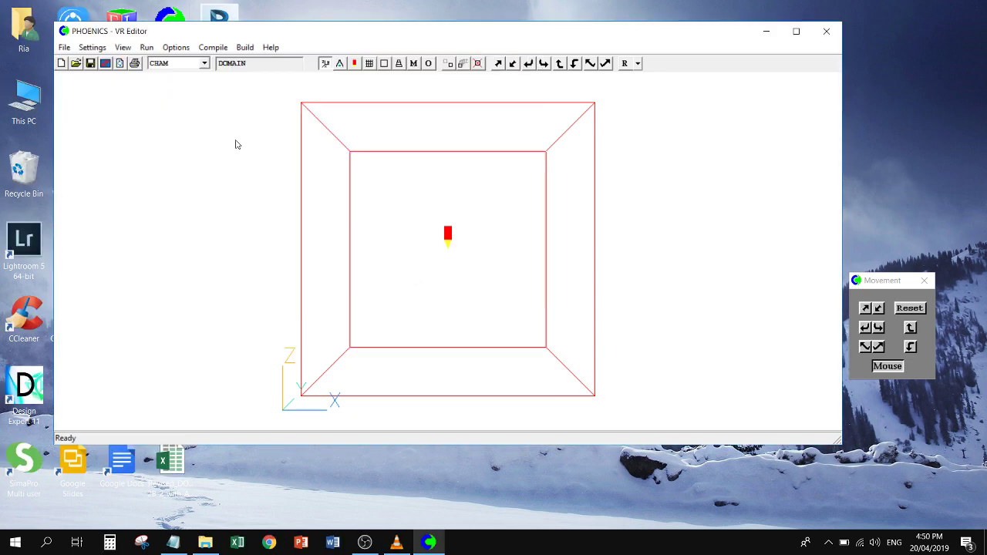
left_click_drag(328, 170, 311, 353)
- Start a new Core case, discarding the current settings, and maximize the editor window
left_click(64, 48)
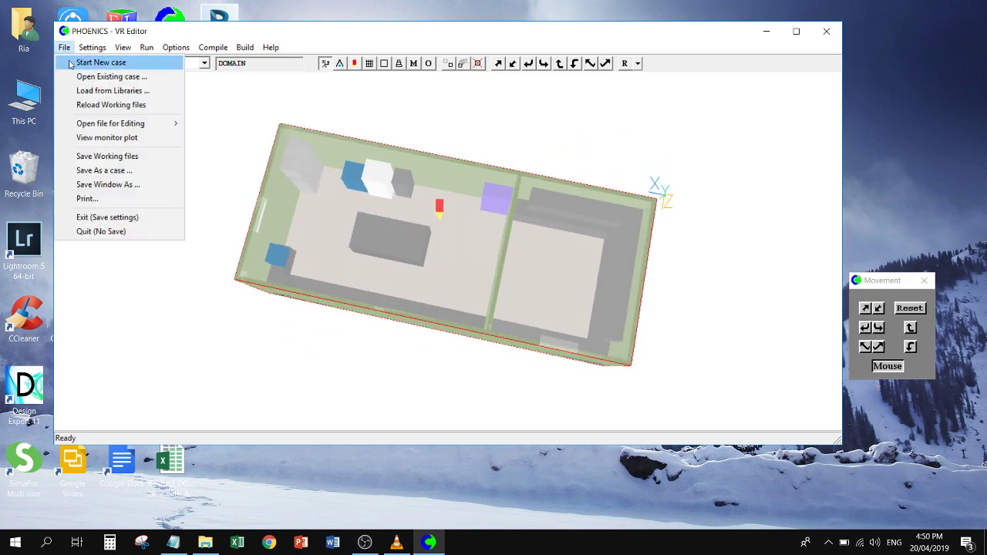
left_click(71, 65)
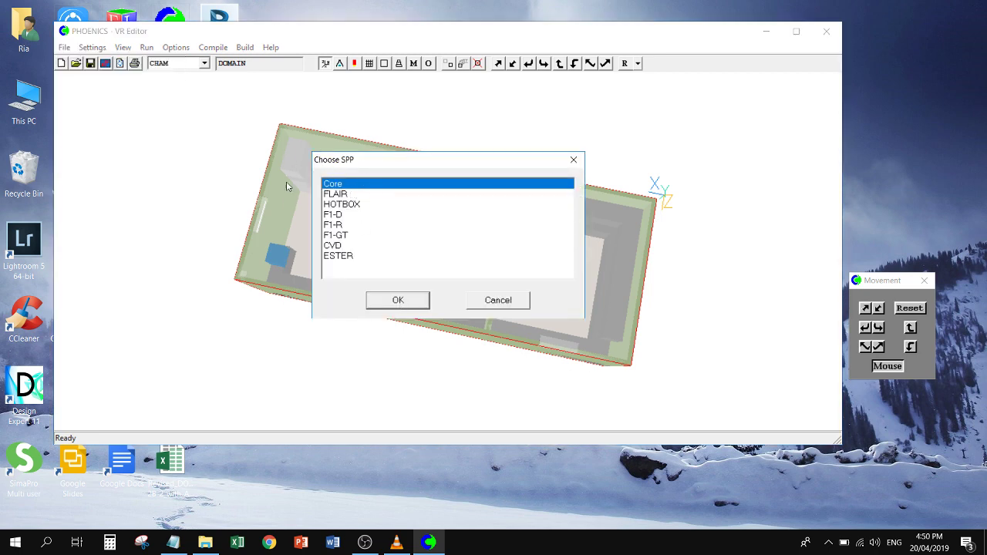
left_click(405, 301)
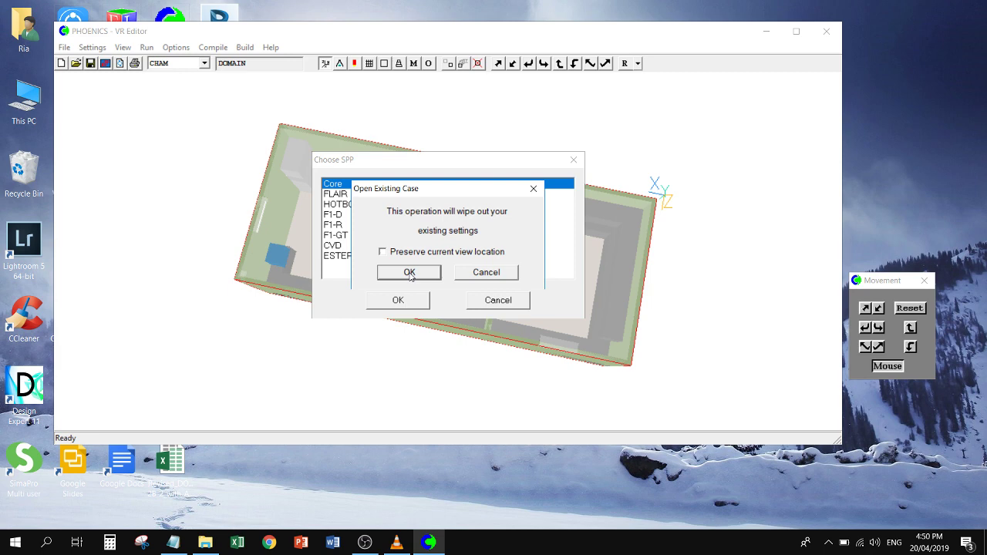
left_click(421, 275)
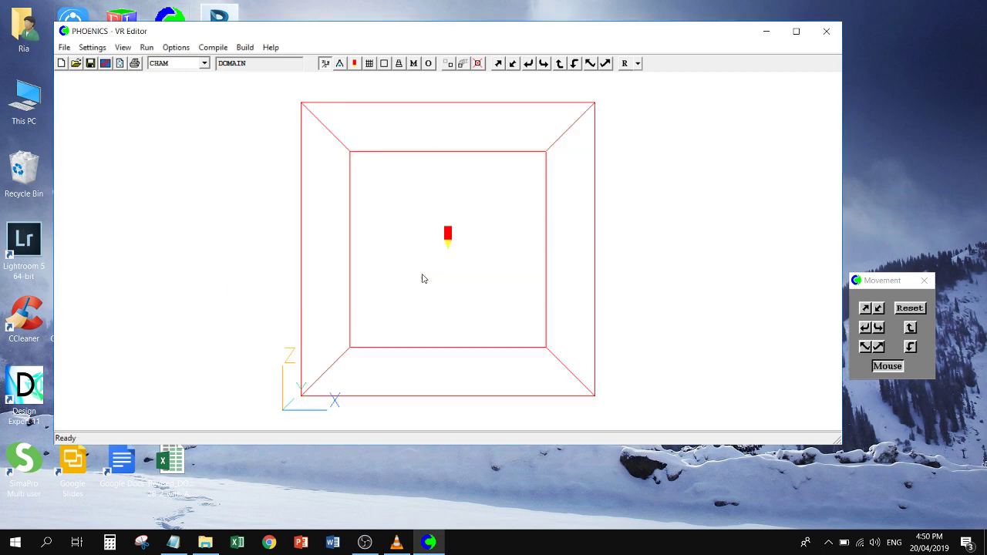
left_click(796, 32)
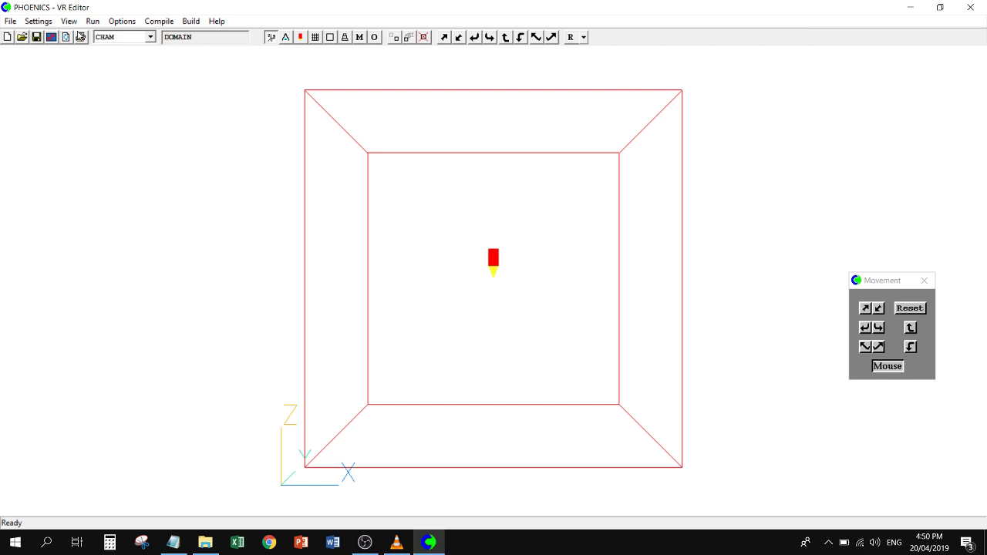
left_click(68, 22)
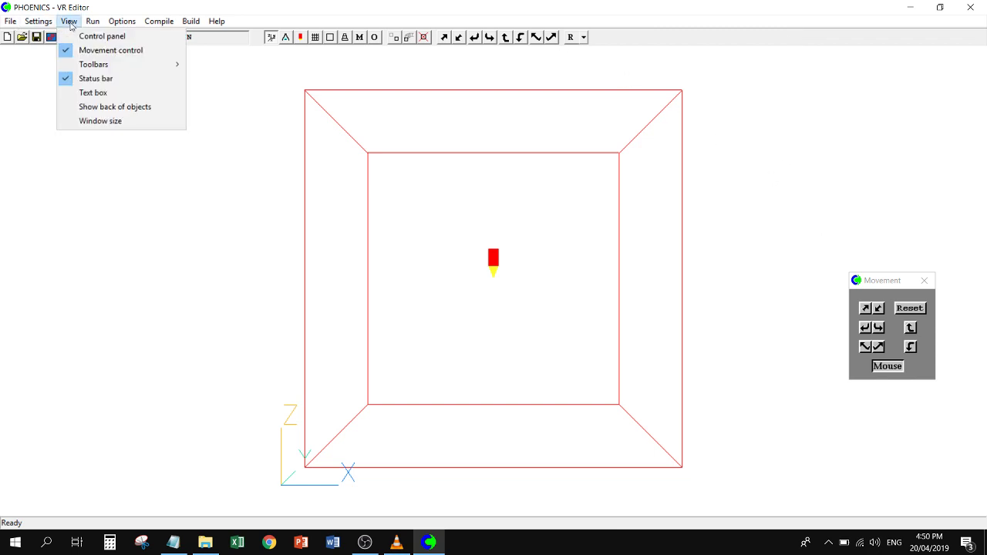
- In the Models settings, set Energy Equation to Temperature and Turbulence models to LAMINAR
left_click(86, 36)
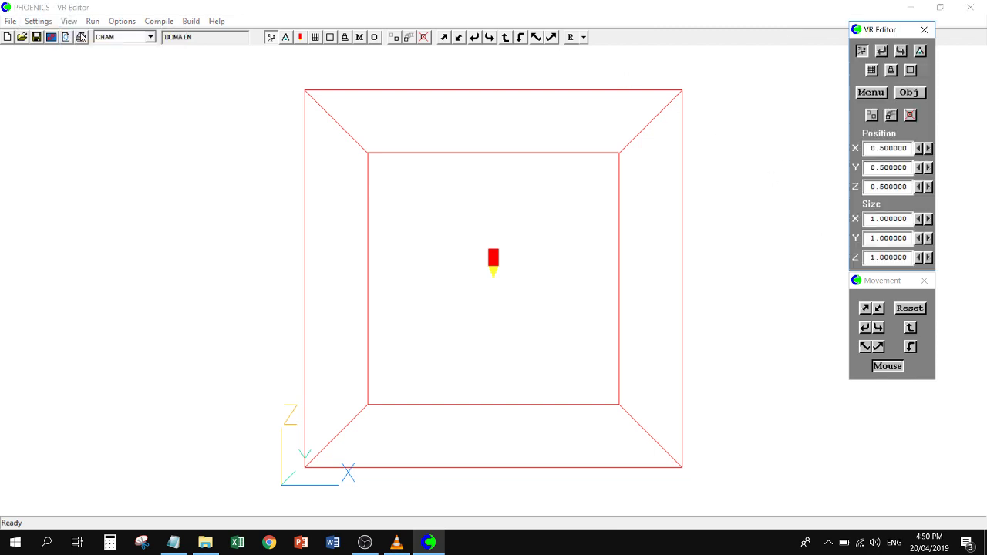
left_click(872, 92)
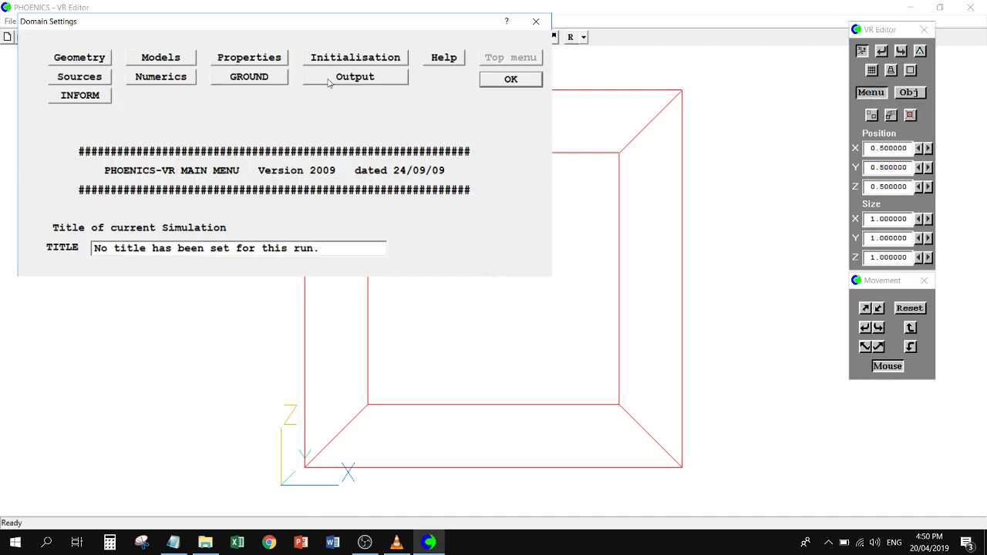
left_click(160, 57)
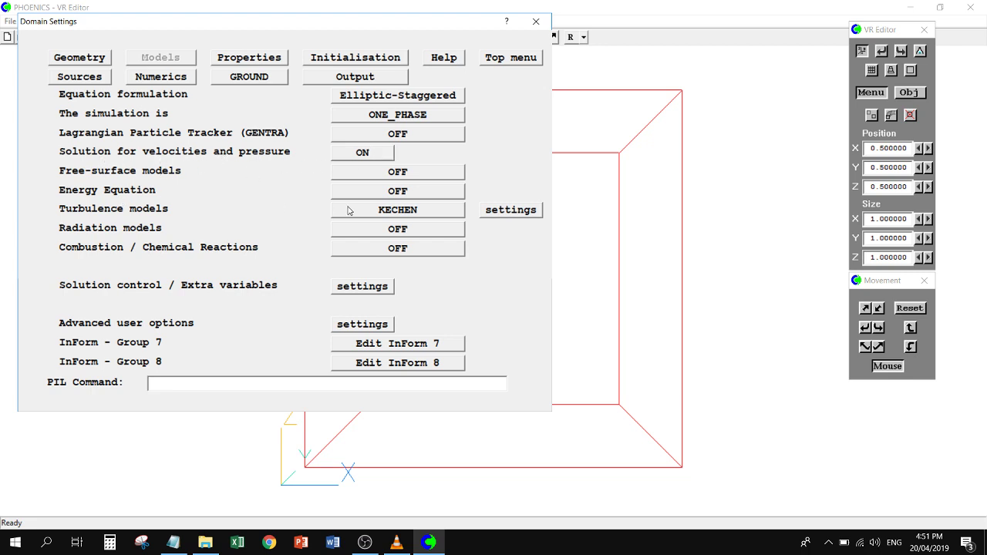
left_click(385, 196)
left_click(242, 244)
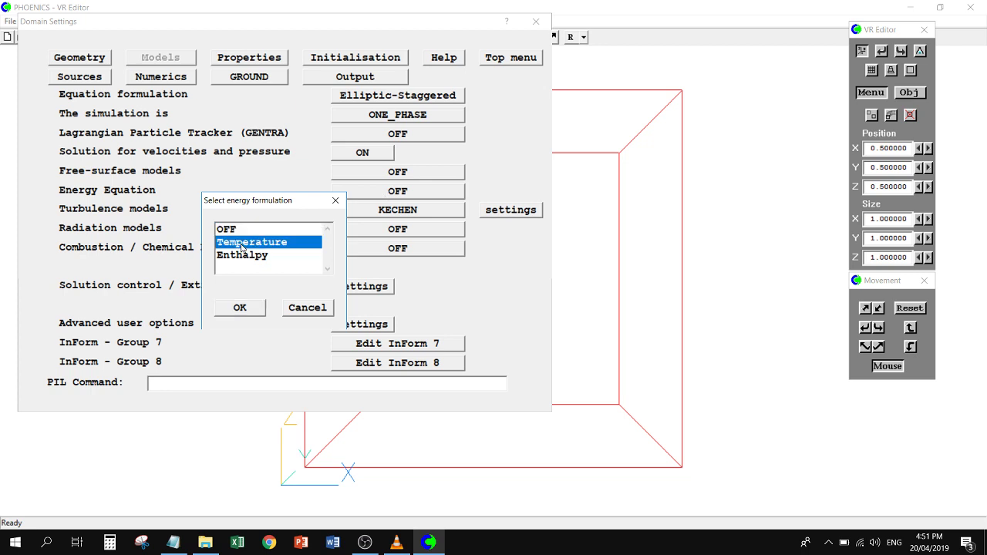
left_click(240, 307)
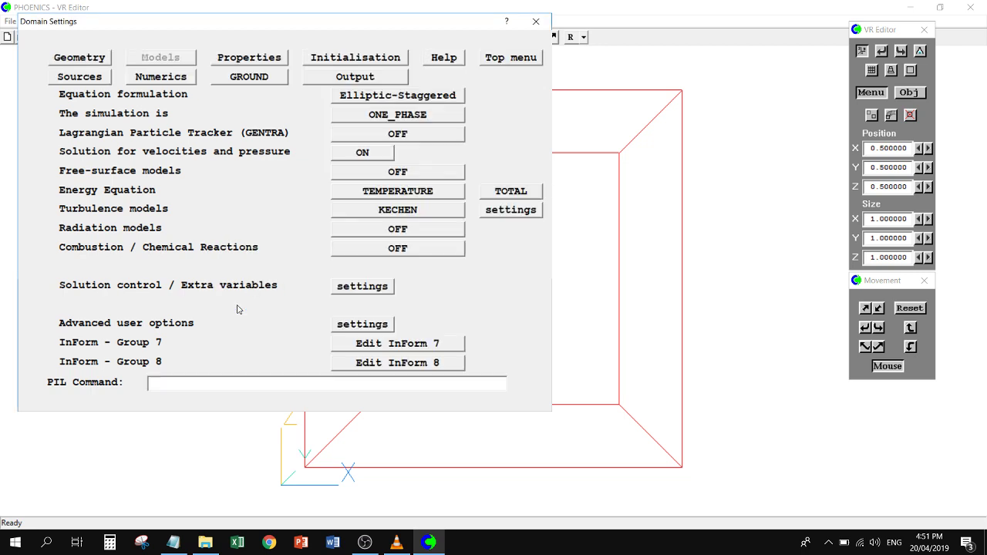
left_click(378, 213)
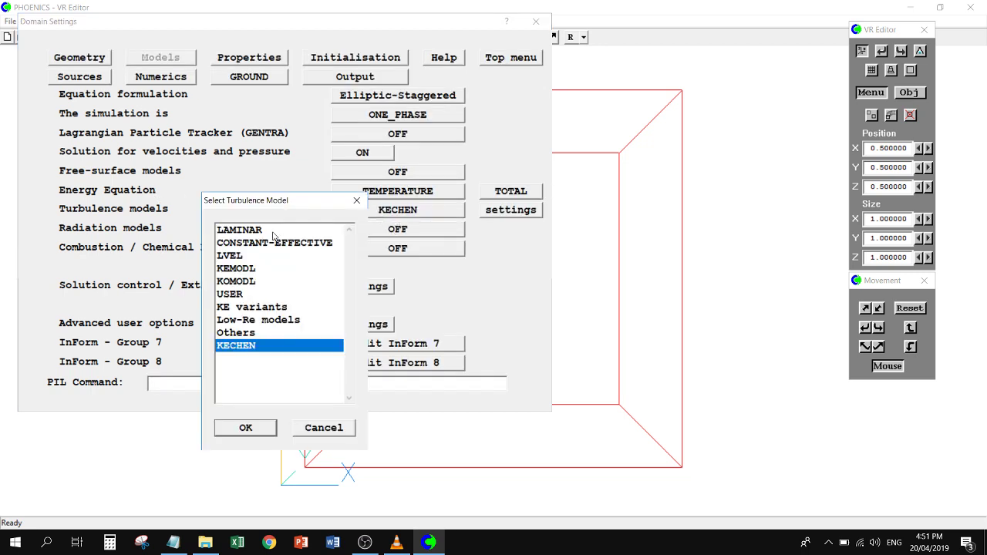
left_click(272, 231)
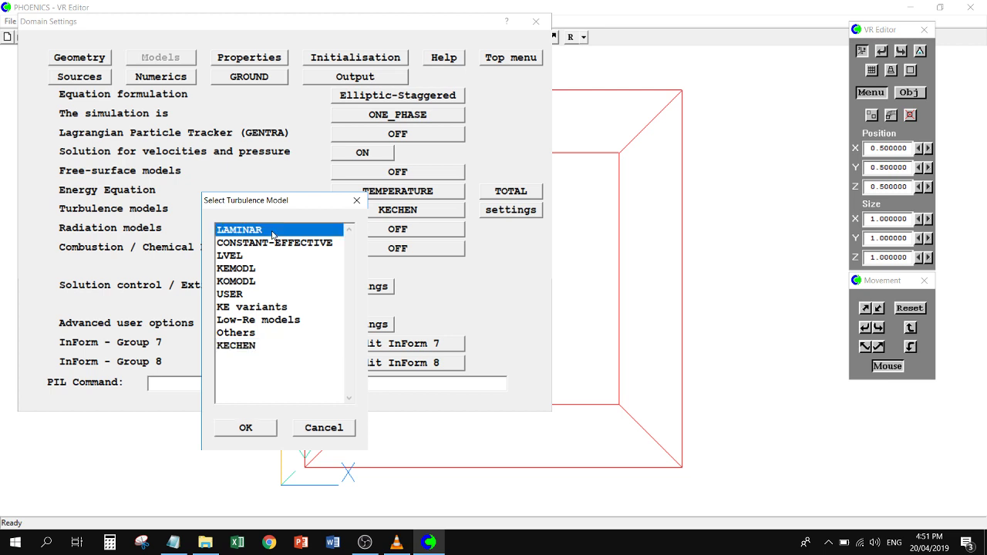
left_click(248, 430)
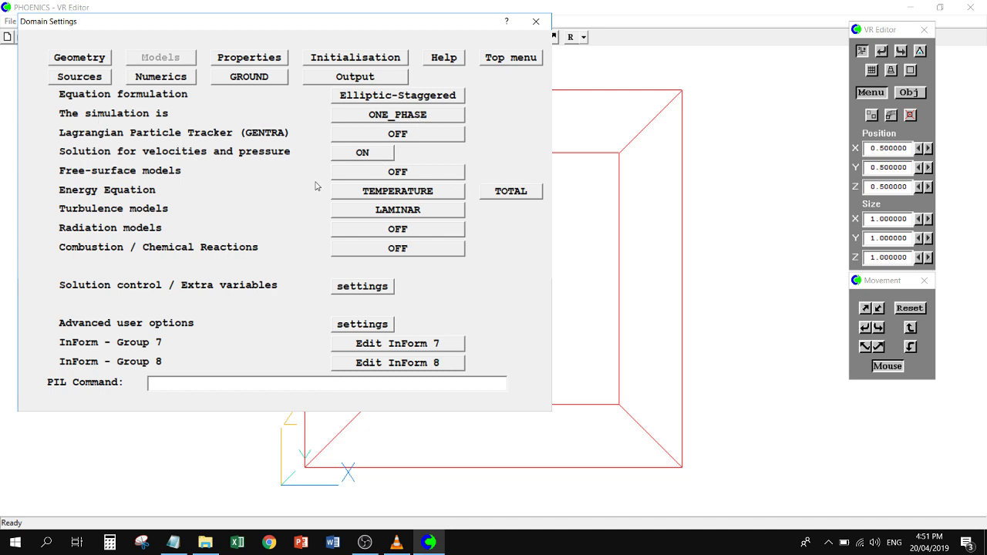
- Set the domain size to 5 × 2 × 3 in X, Y and Z
left_click(513, 62)
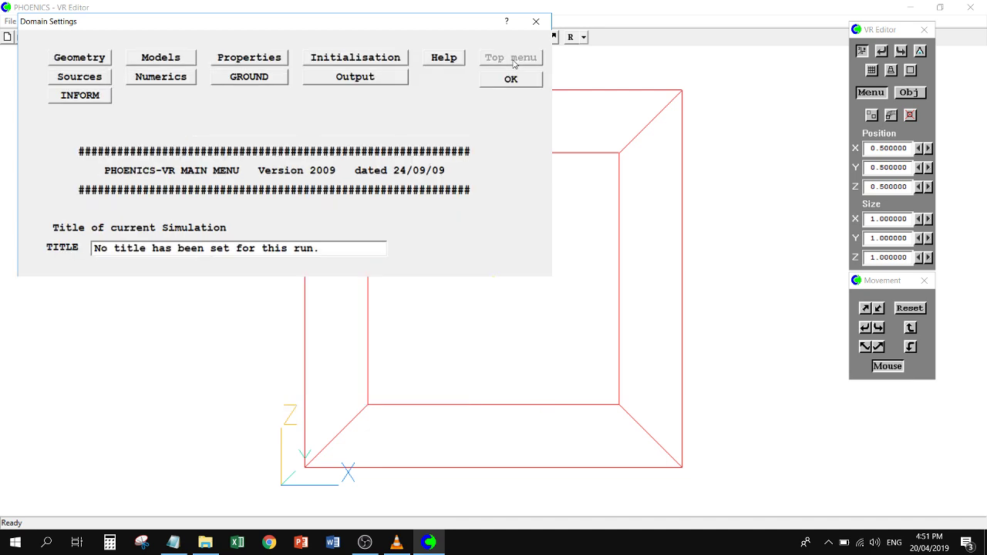
left_click(85, 59)
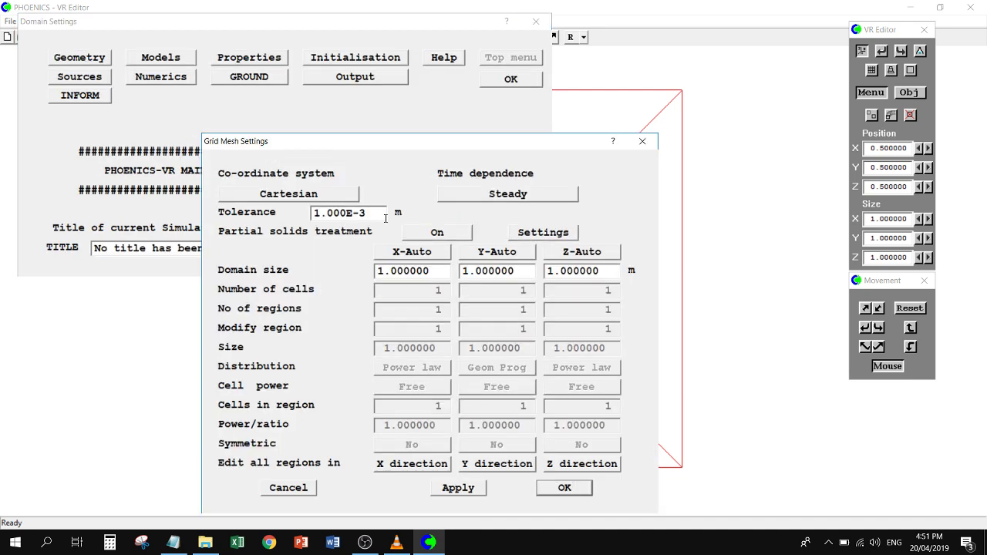
left_click_drag(446, 278, 301, 247)
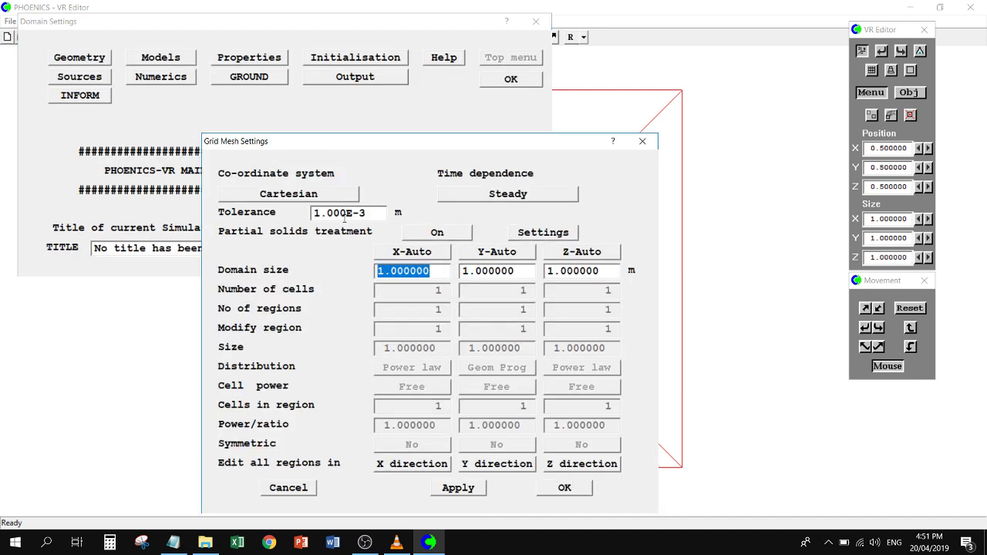
type("5")
key("Tab")
type("2")
key("Tab")
type("3")
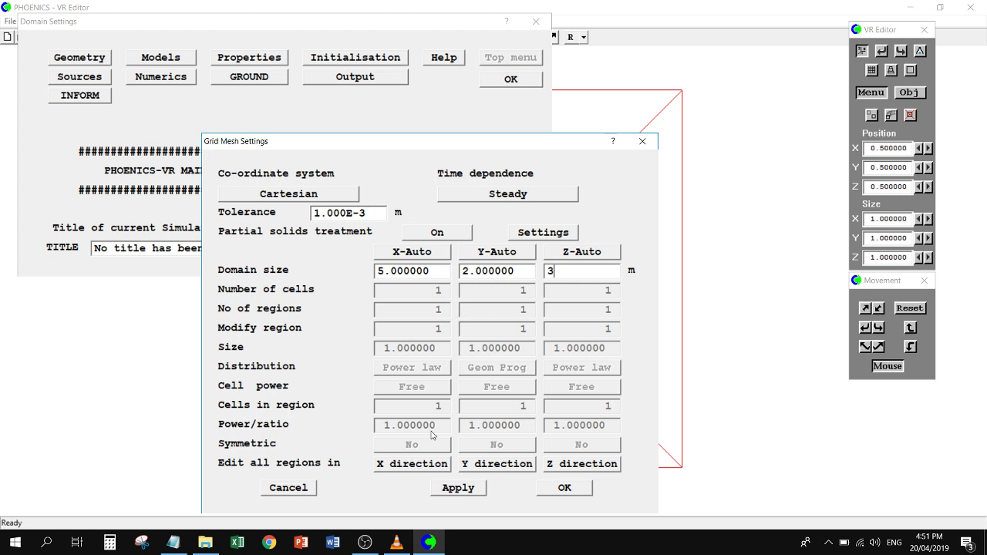
left_click(567, 488)
left_click(485, 85)
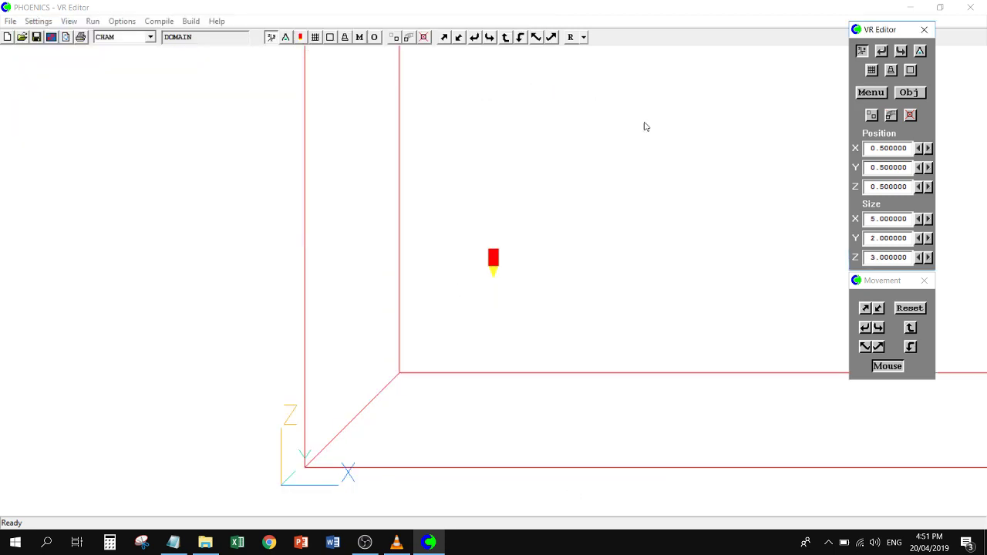
- Fit the whole domain to the window and rotate it into perspective
left_click(585, 37)
left_click(588, 36)
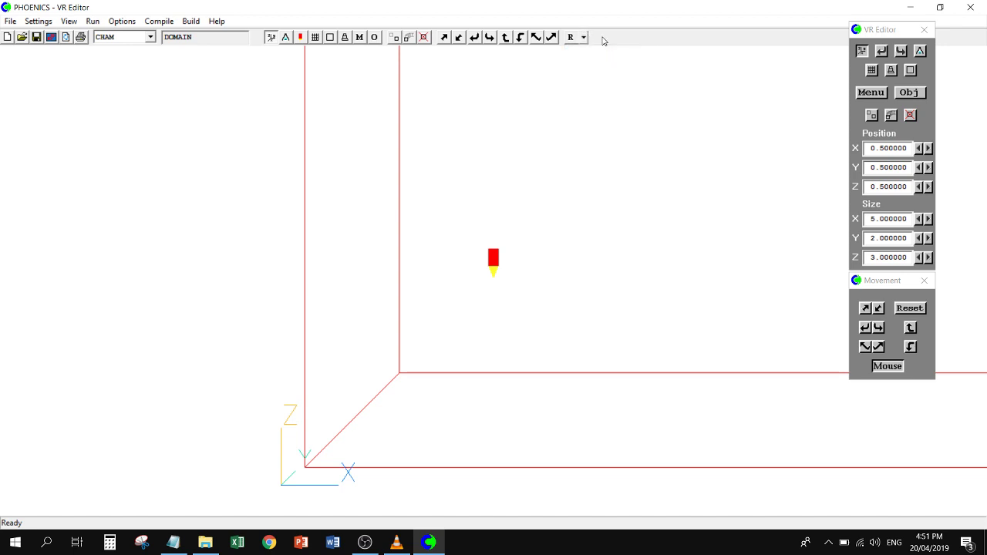
left_click(585, 37)
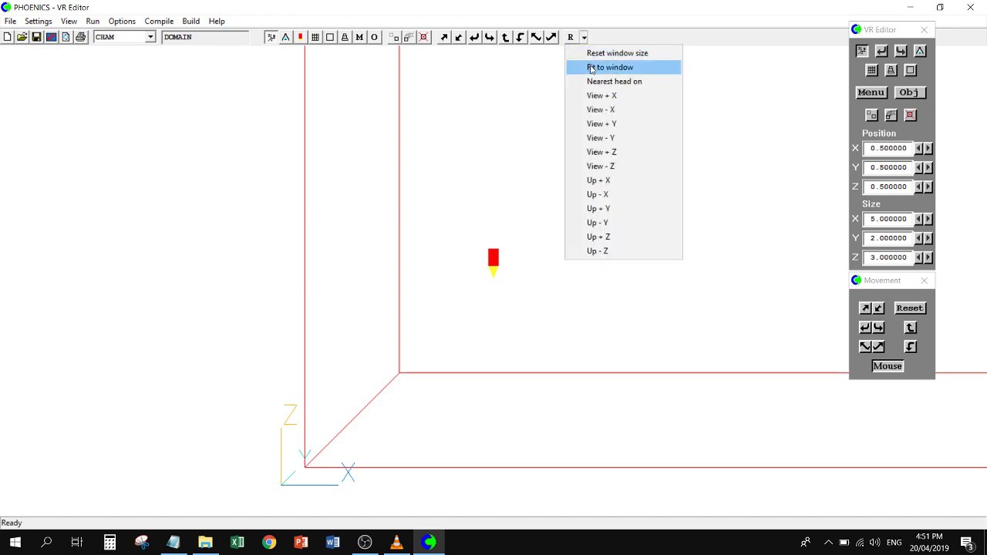
left_click(592, 68)
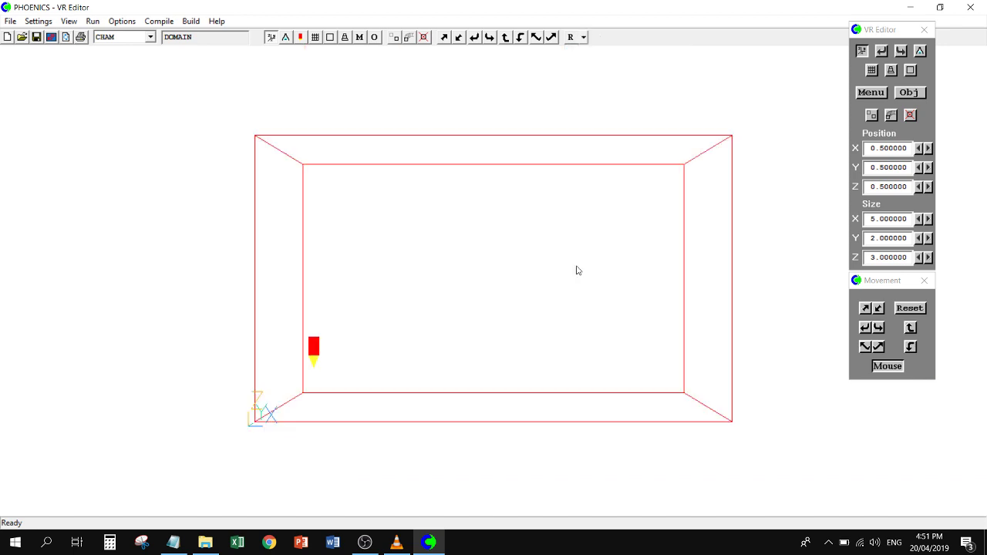
left_click_drag(592, 290, 723, 352)
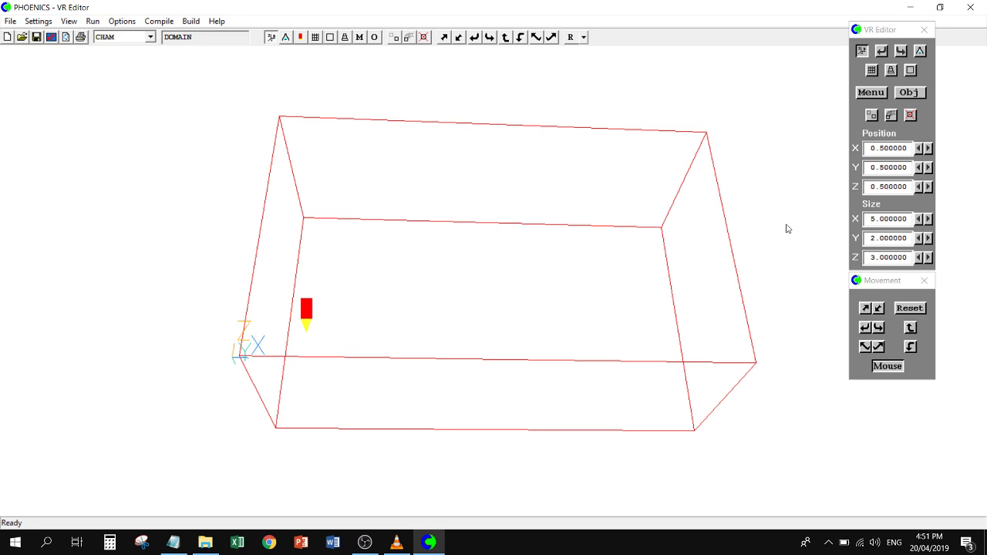
- Create a new blockage object from the object list and name it CEILING
left_click(908, 93)
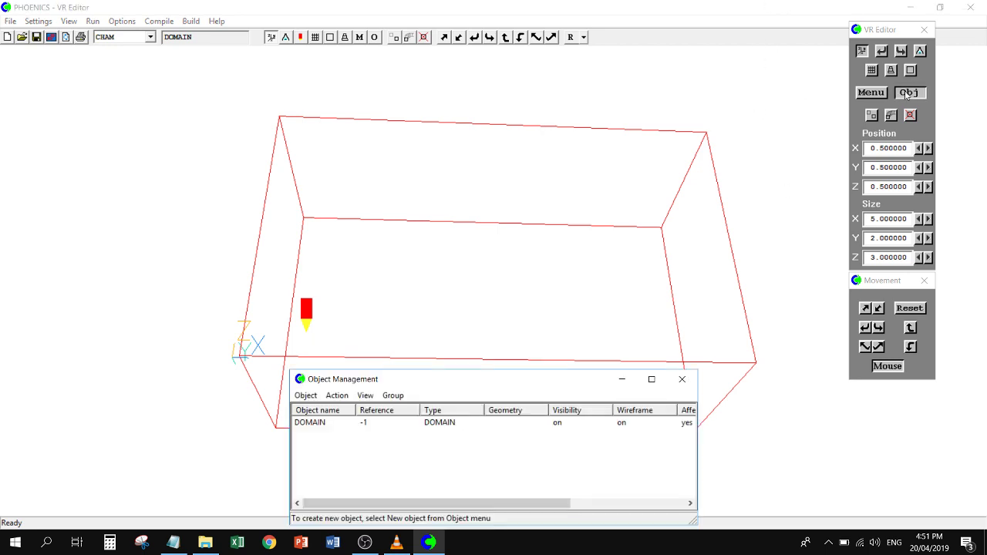
left_click_drag(431, 377, 477, 198)
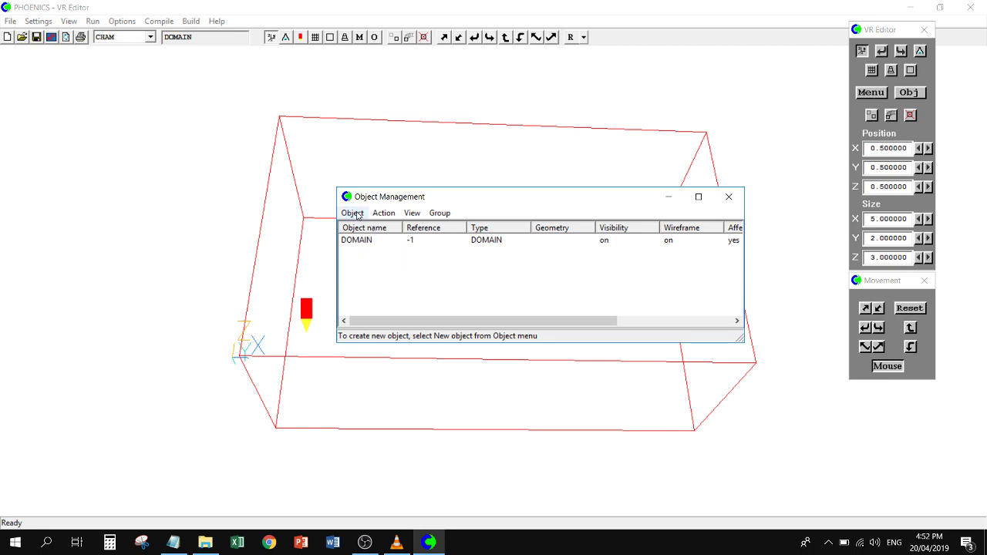
left_click(353, 214)
mouse_move(363, 228)
left_click(466, 227)
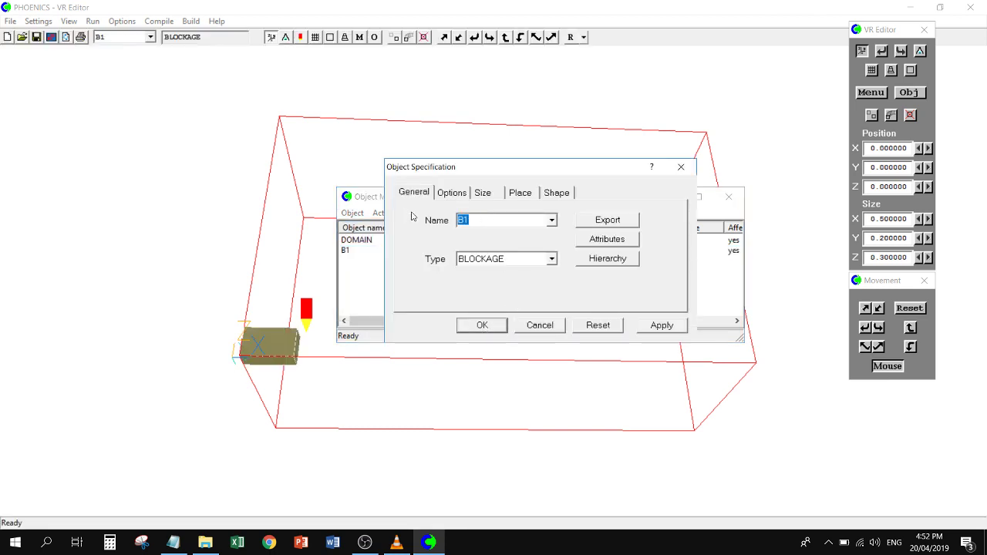
type("CEILING")
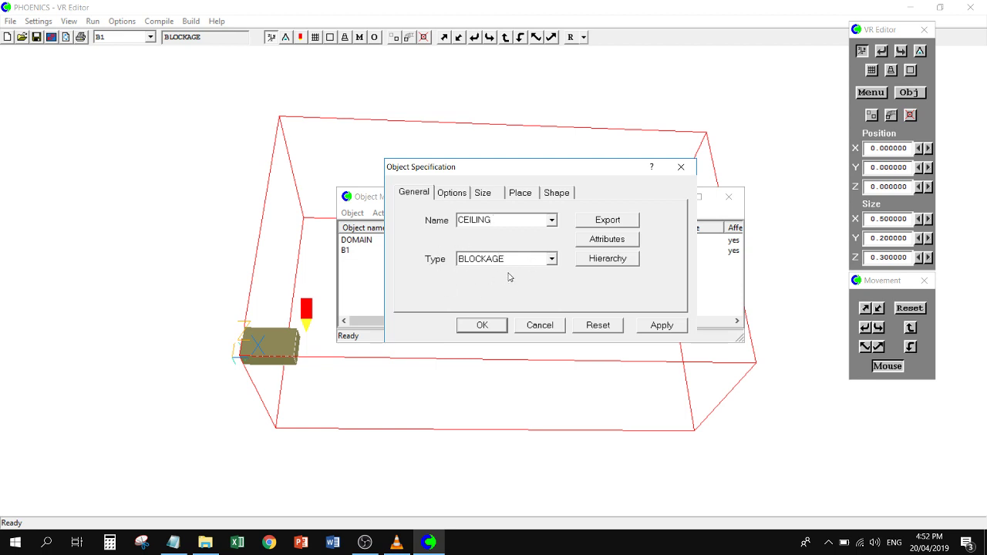
- Size CEILING to reach the domain end in X and Z, with Y size 0
left_click(484, 193)
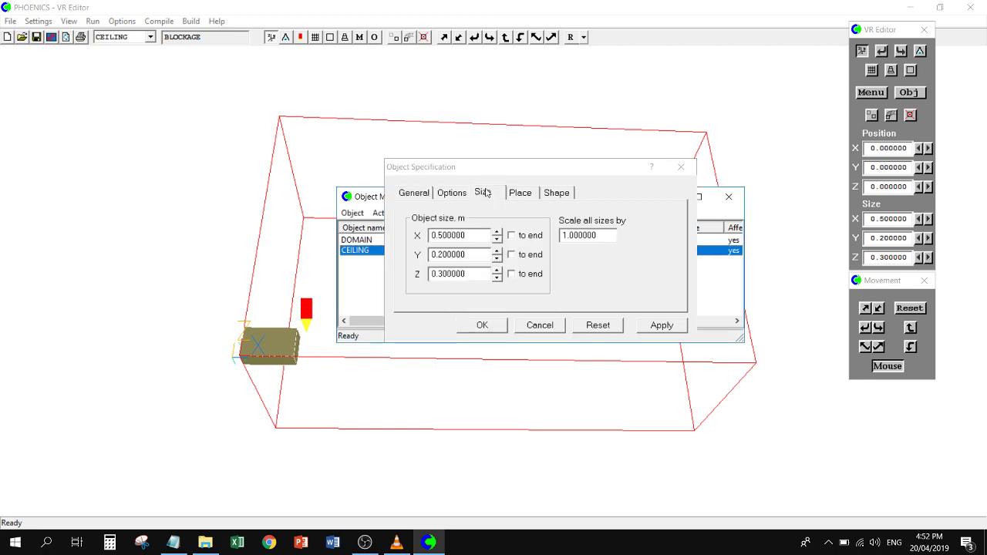
left_click_drag(481, 152, 333, 352)
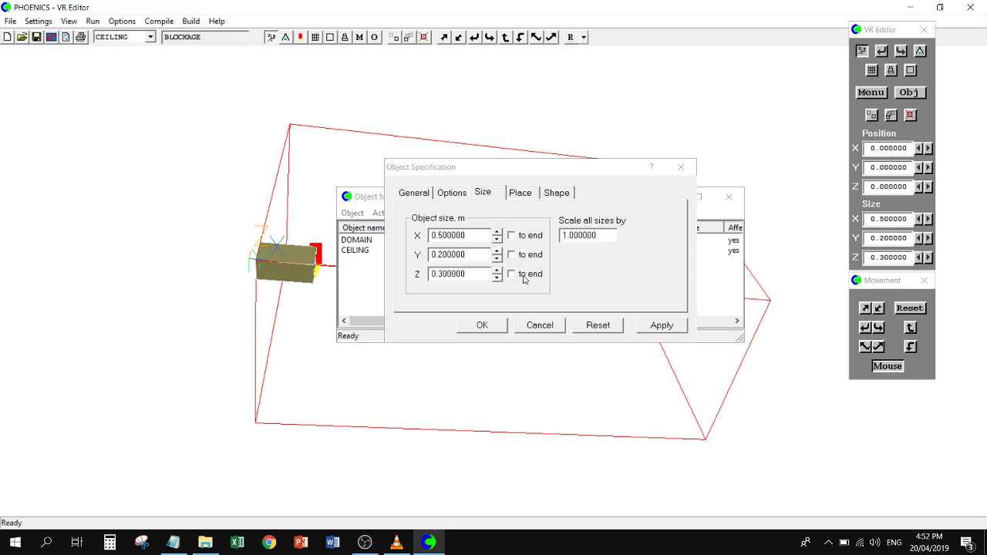
left_click(523, 276)
left_click(512, 255)
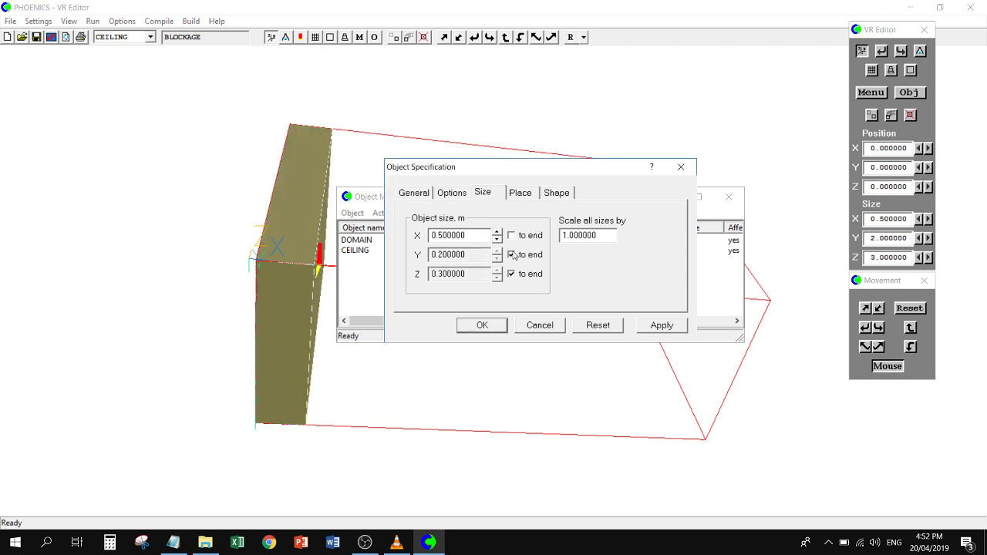
left_click(511, 254)
left_click(511, 236)
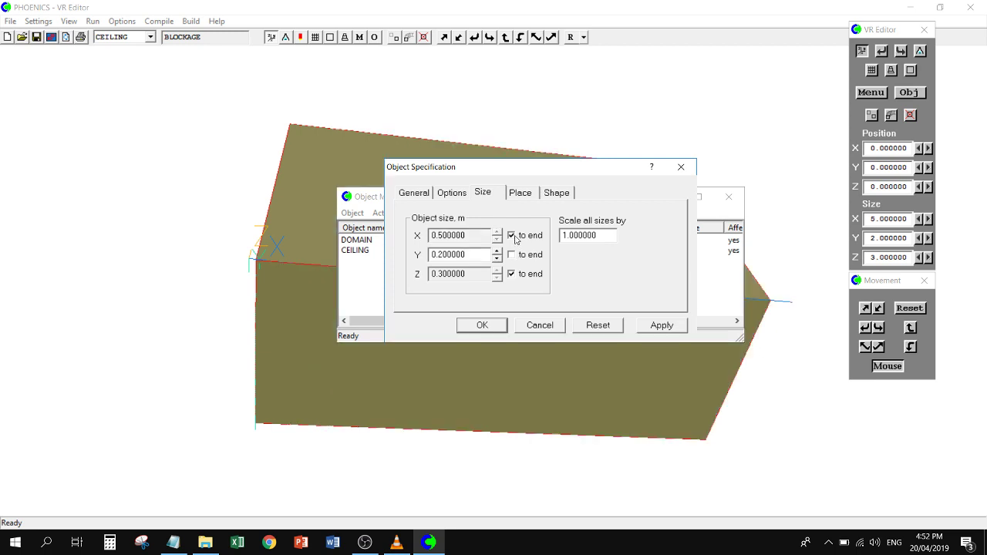
double_click(480, 255)
type("0")
key("Tab")
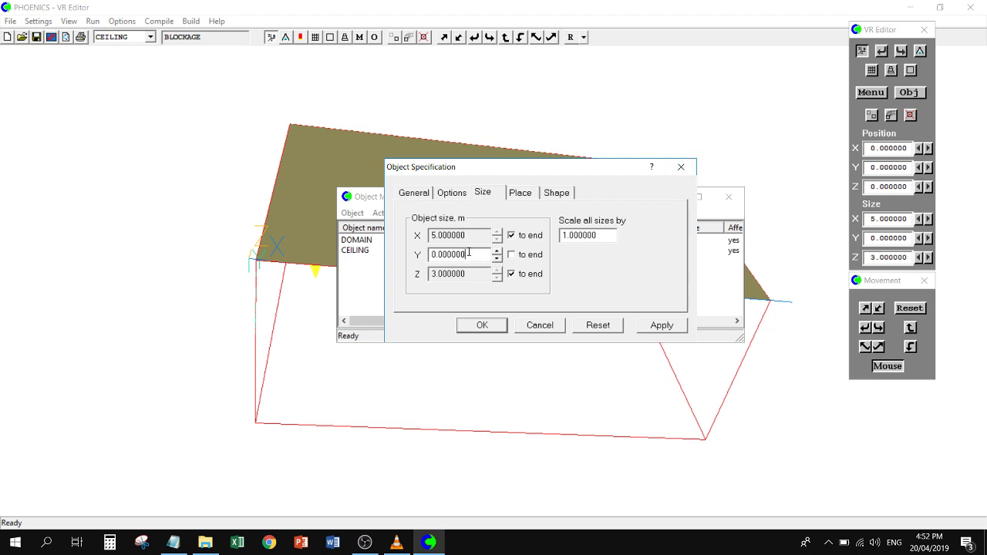
left_click_drag(468, 254, 416, 249)
- Make CEILING transparent with an opaqueness of 20
left_click(455, 194)
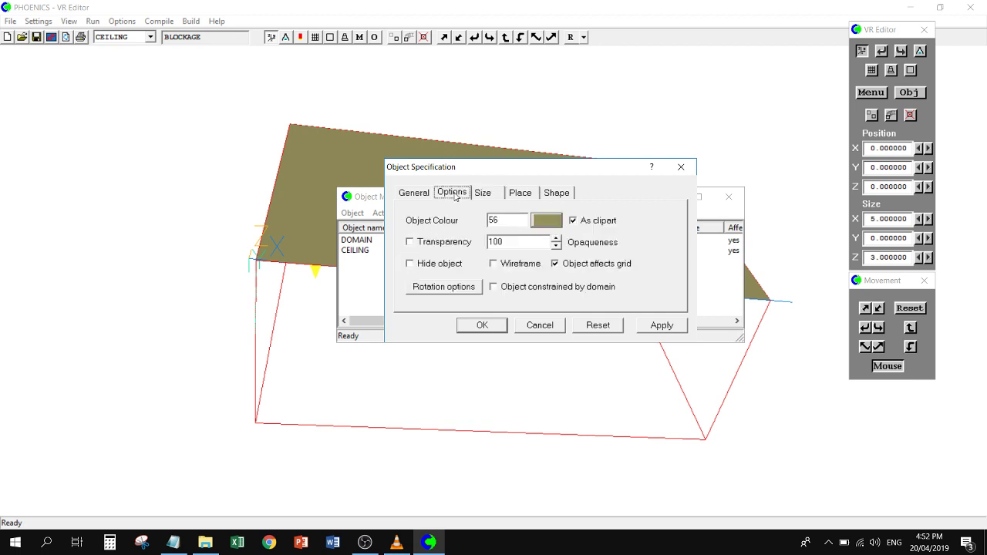
left_click(450, 242)
double_click(514, 241)
type("20")
left_click(485, 193)
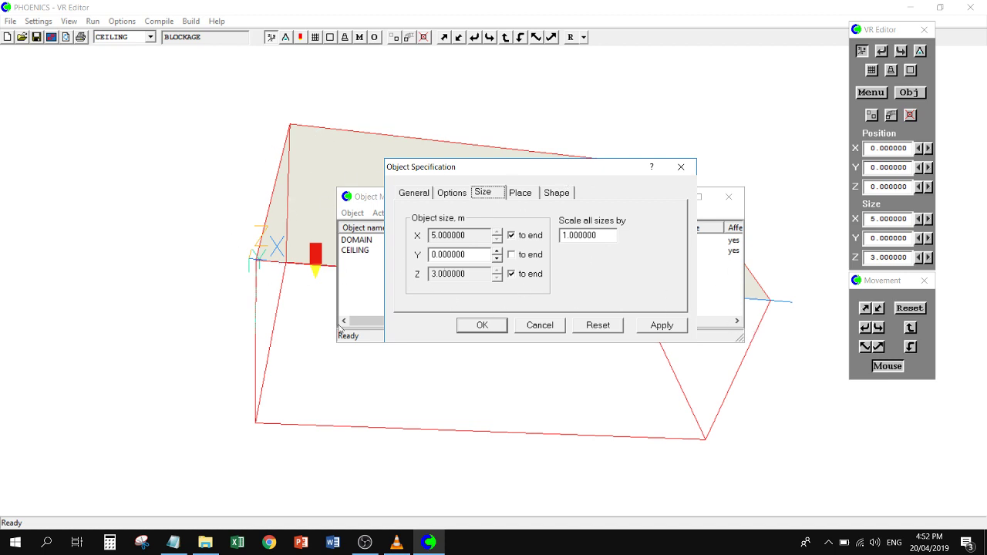
- Change CEILING's object type to PLATE and confirm its settings
left_click(451, 193)
left_click(416, 192)
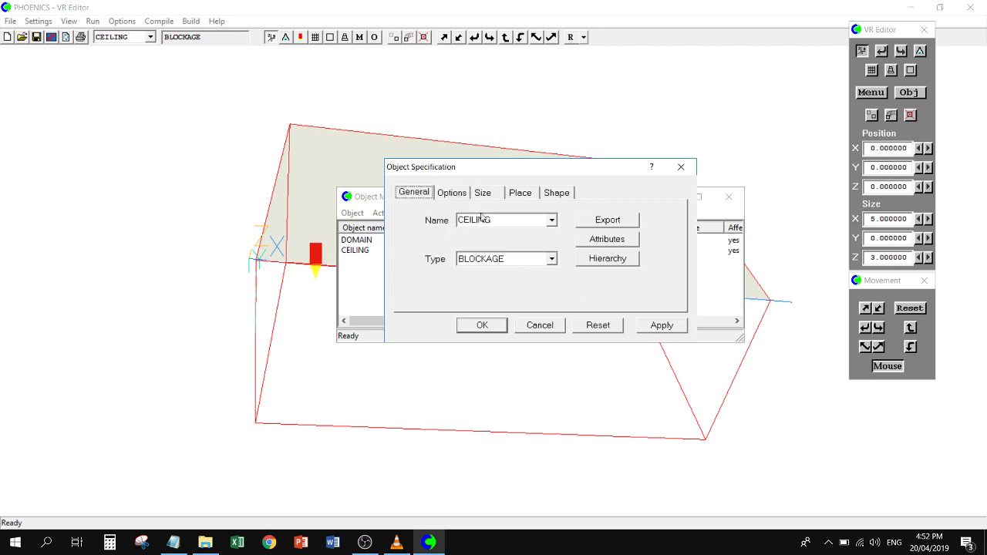
left_click(553, 259)
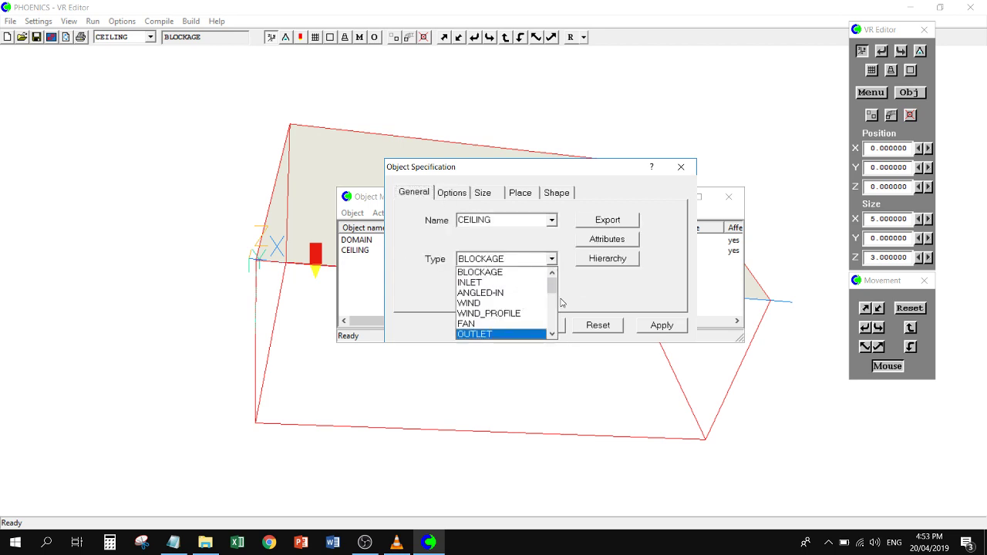
mouse_move(553, 284)
left_mouse_down()
mouse_move(554, 325)
mouse_move(552, 293)
left_mouse_up()
left_click(503, 305)
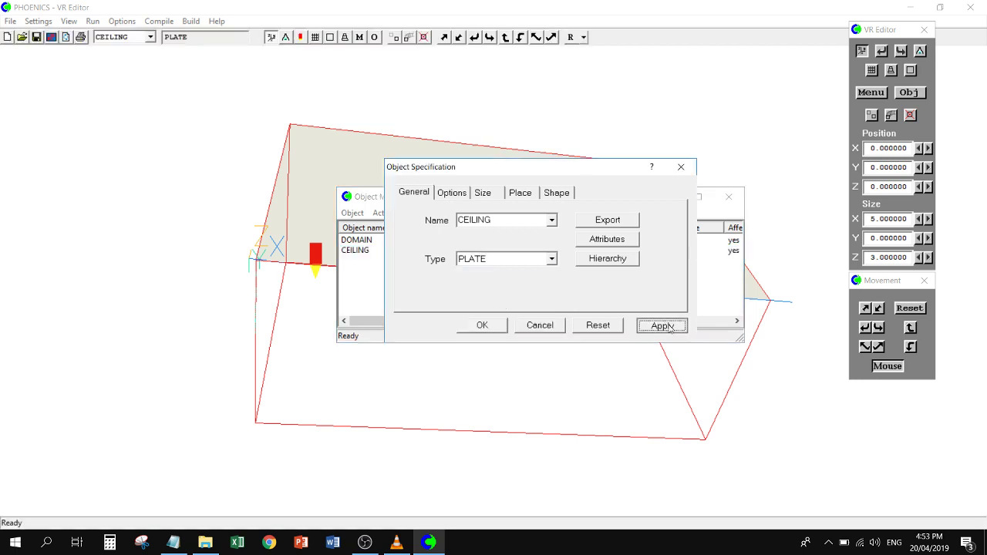
left_click(481, 324)
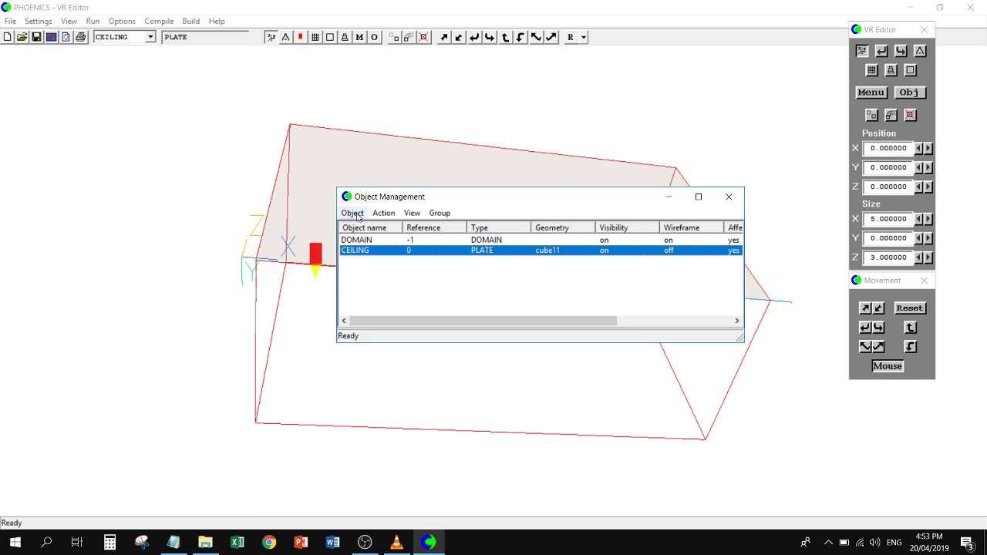
- Copy the CEILING plate and rename the copy FLOOR
left_click(353, 214)
left_click(357, 216)
left_click(357, 216)
left_click(366, 243)
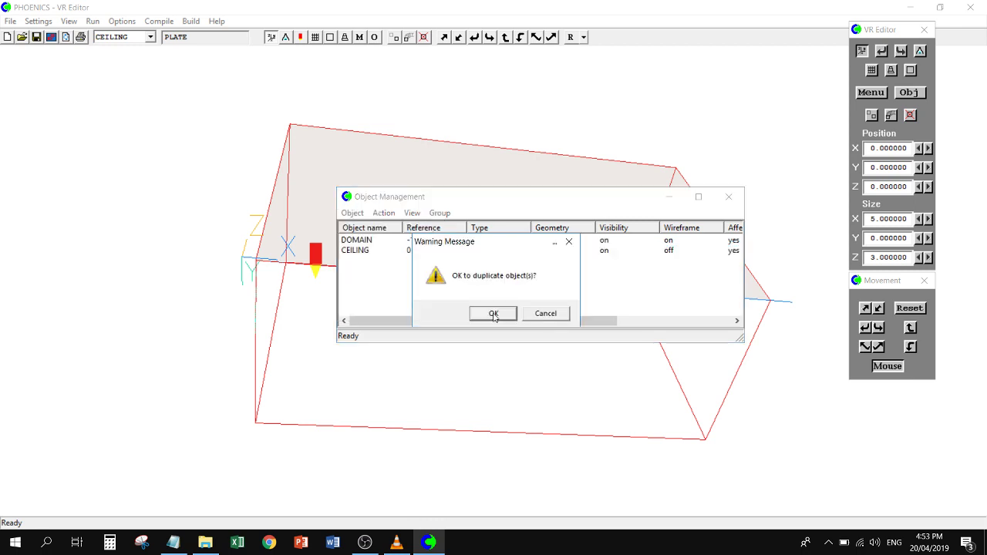
left_click(493, 315)
double_click(415, 263)
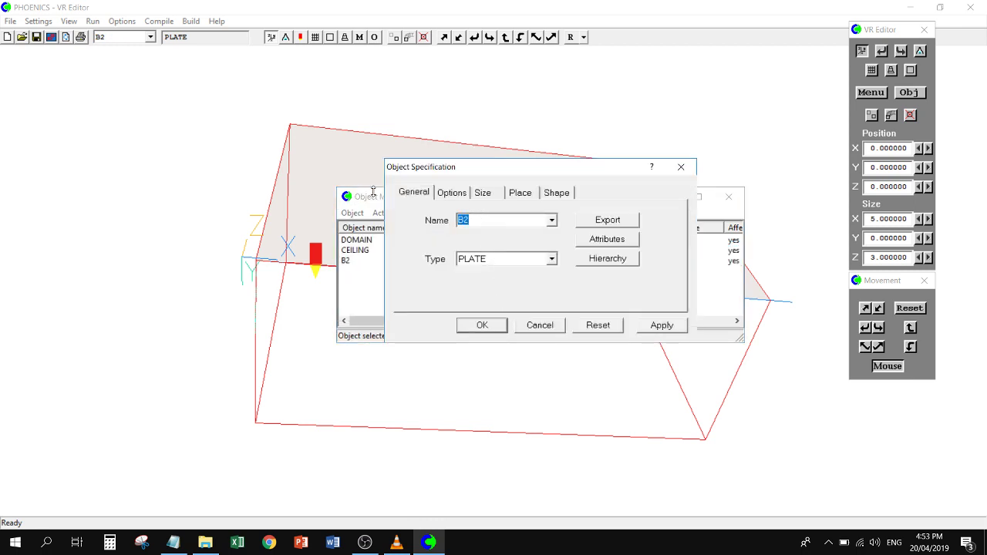
type("FLOOR")
- Place FLOOR at the Y end of the domain (2 m) and confirm
left_click(522, 197)
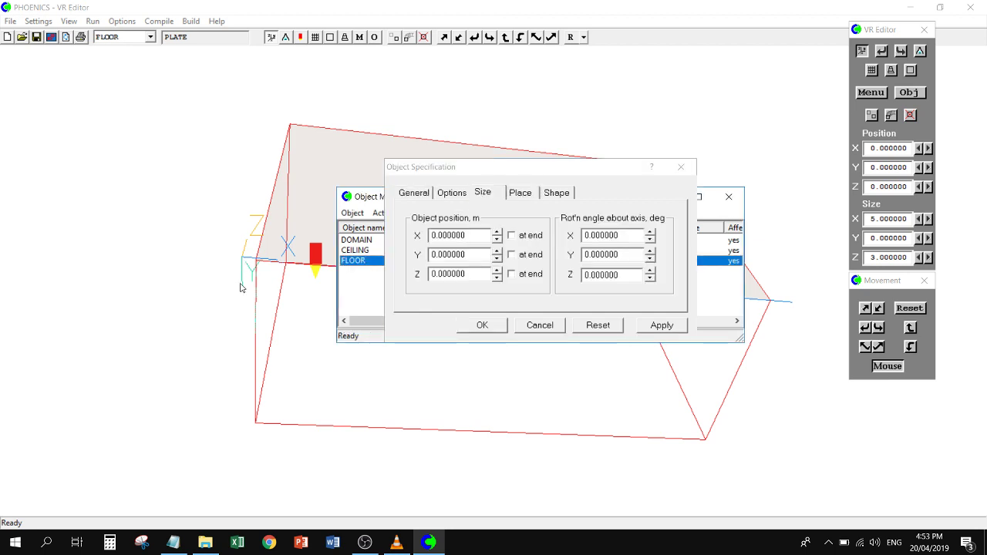
left_click(529, 258)
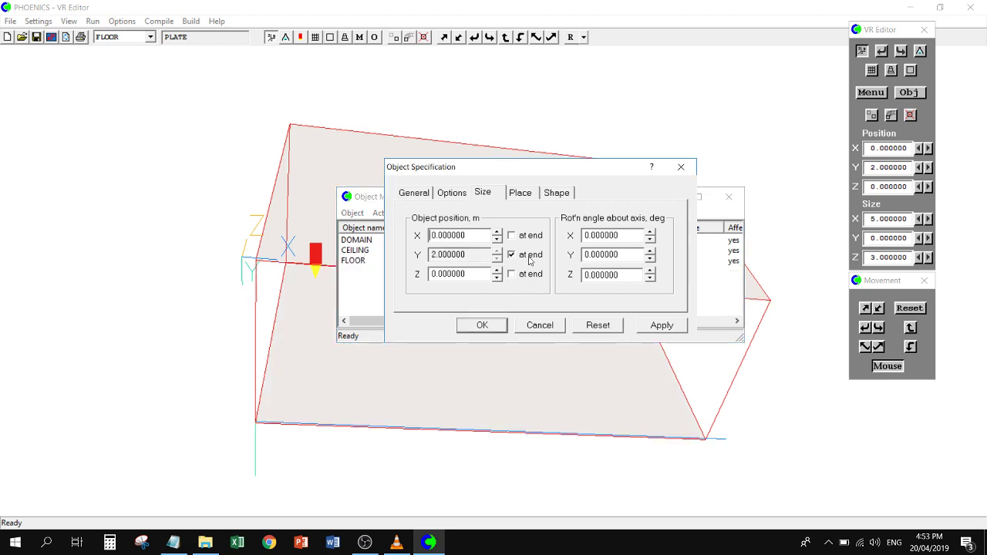
left_click(656, 327)
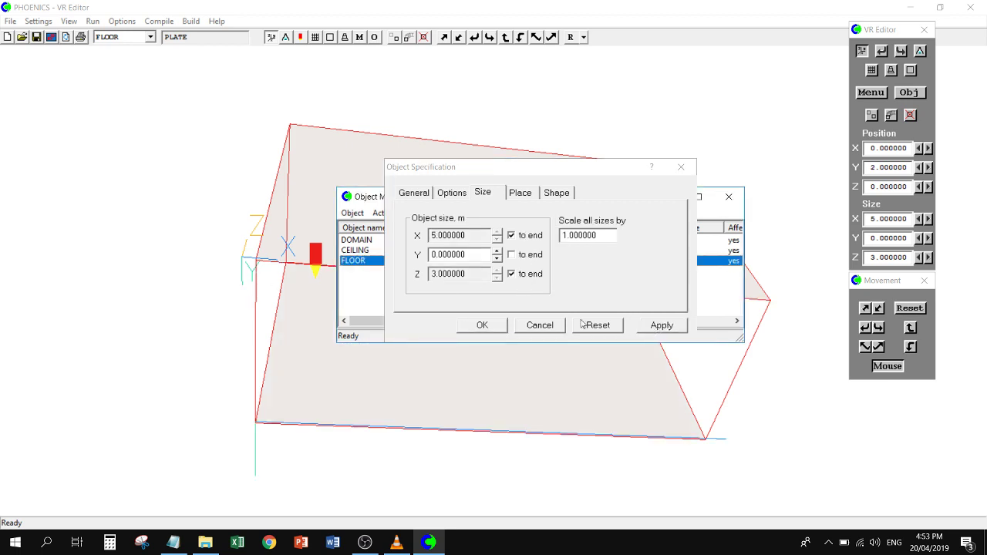
left_click(478, 325)
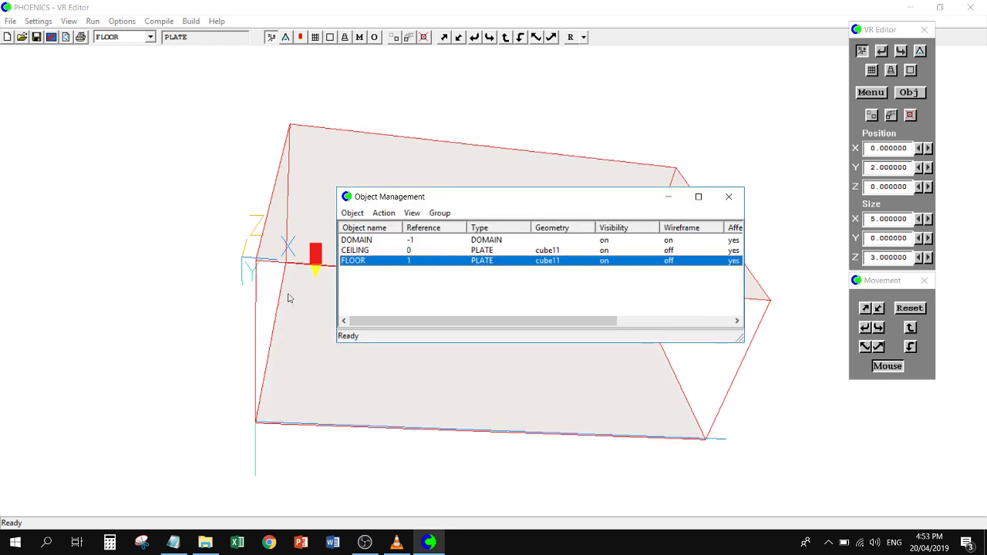
- Move the object list aside and rotate the domain so CEILING and FLOOR both show
left_click_drag(432, 199, 641, 168)
left_click_drag(375, 307, 330, 244)
left_click(563, 230)
left_click(561, 182)
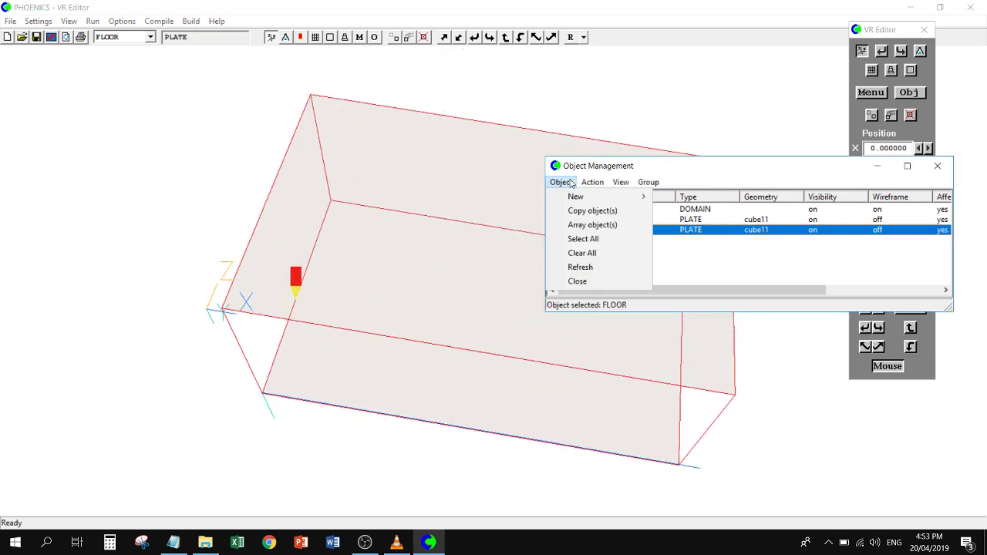
left_click_drag(607, 436, 529, 333)
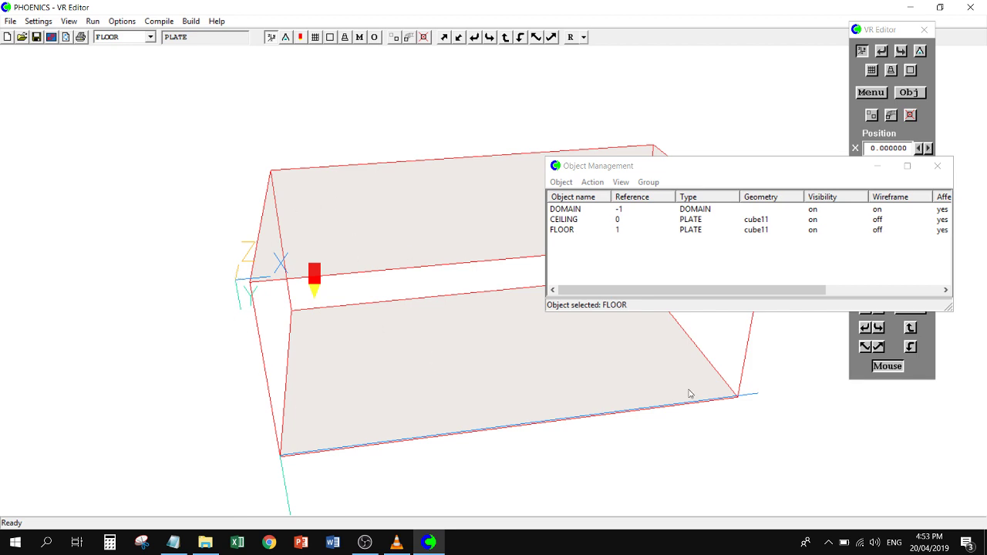
- Create a new blockage object and name it WALLW
left_click(566, 183)
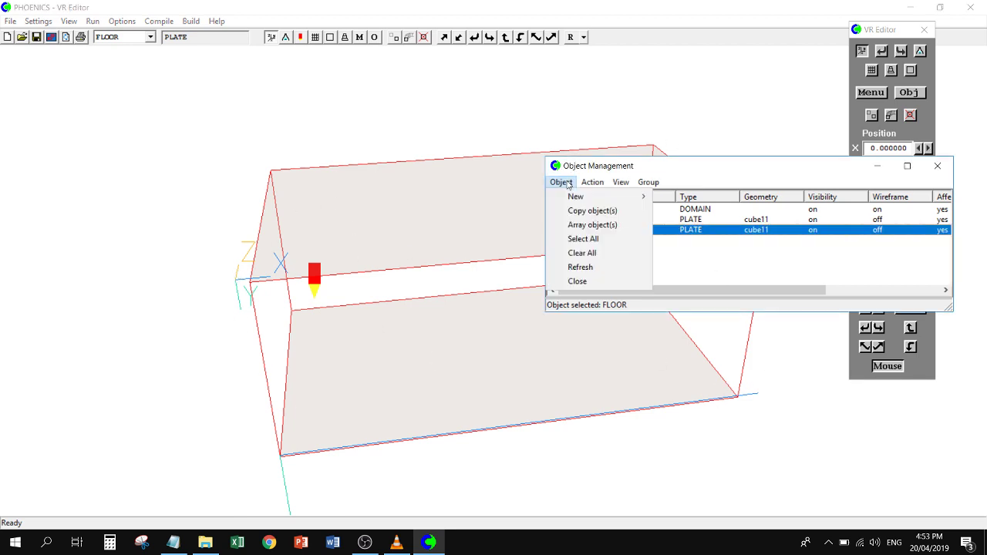
mouse_move(578, 196)
left_click(686, 196)
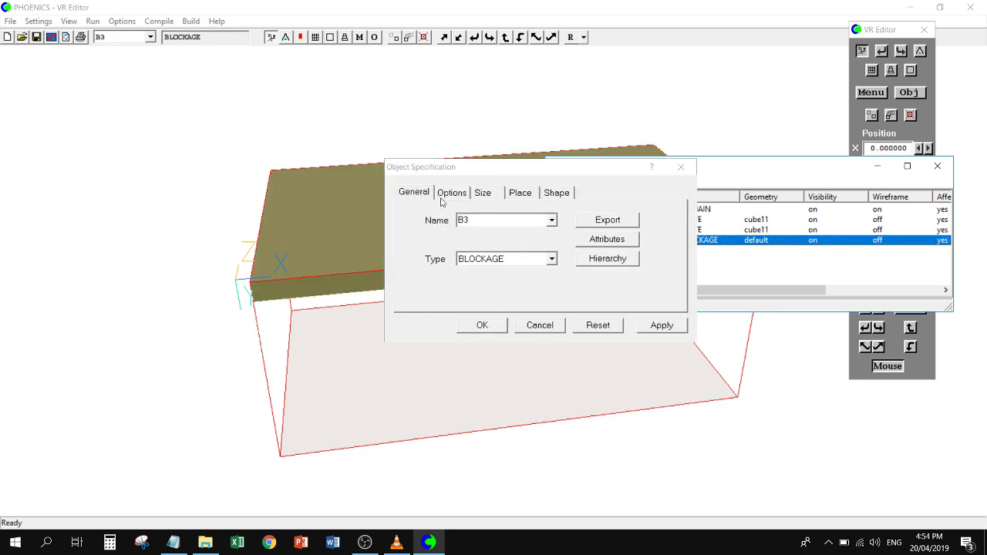
left_click(478, 219)
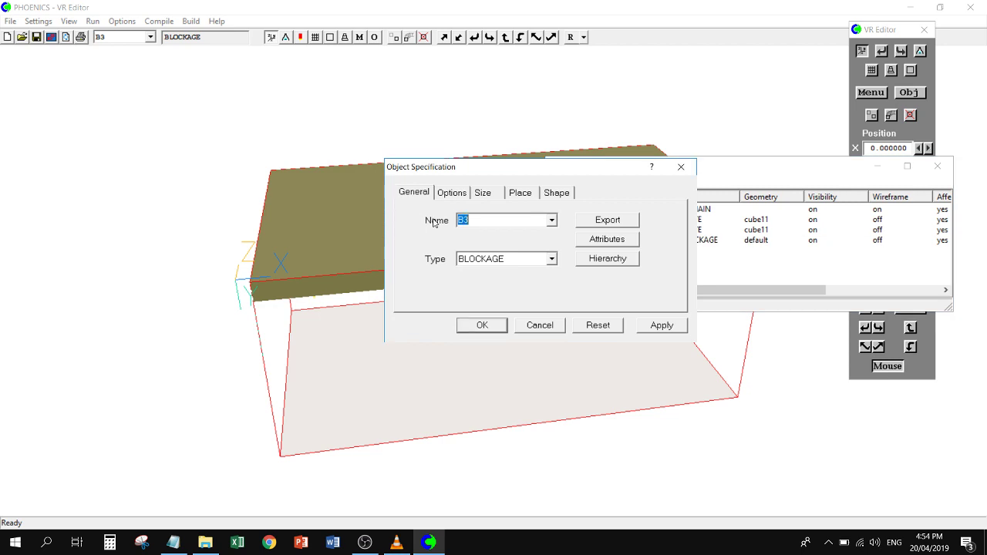
type("WALLW")
- Size WALLW to extend to the Y end, 0.05 m thick in X
left_click(483, 199)
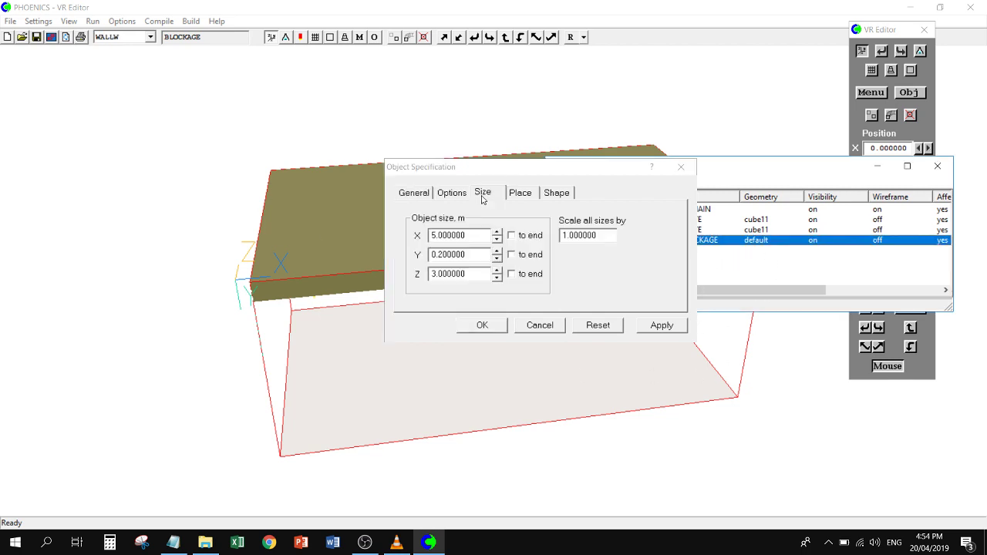
left_click(425, 195)
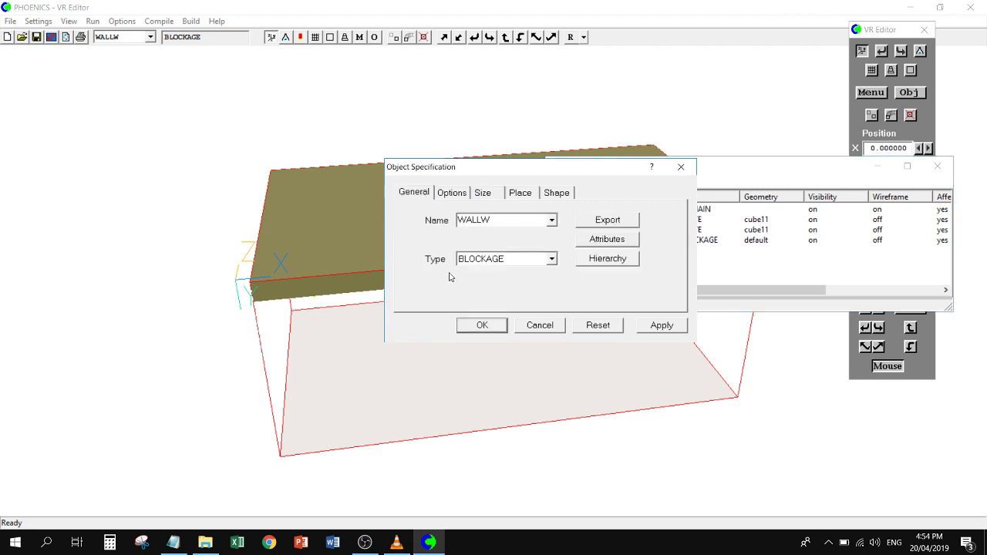
left_click(483, 193)
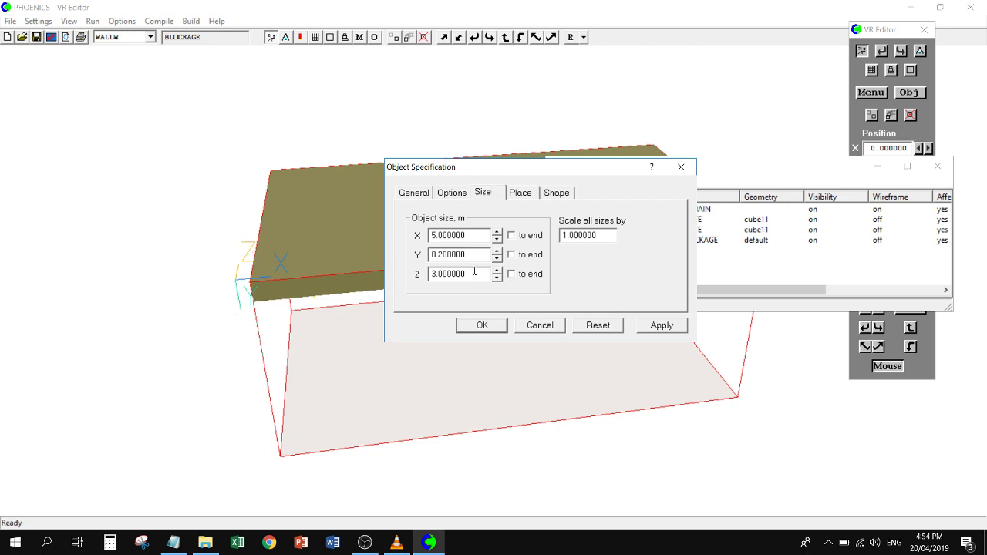
left_click(512, 256)
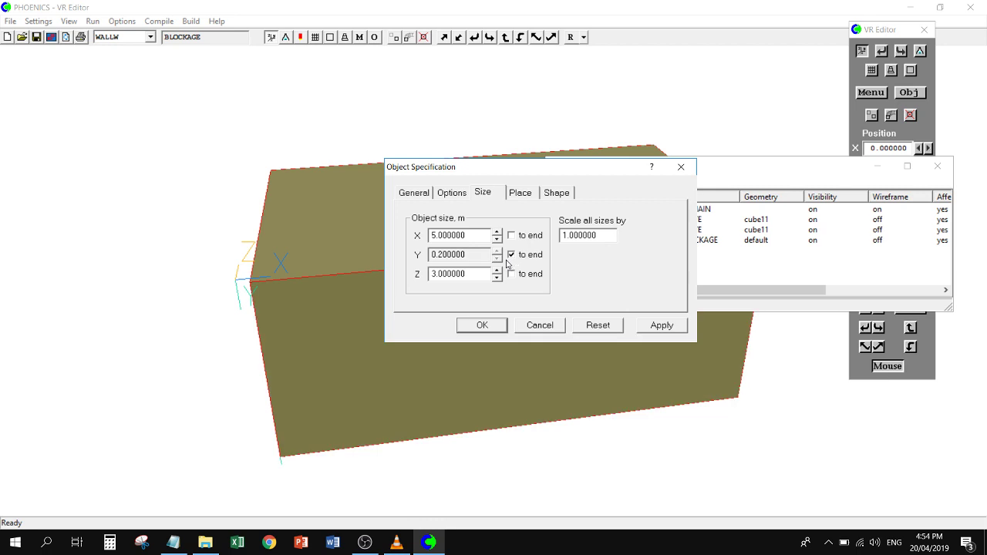
double_click(484, 235)
type("0.5")
key("Tab")
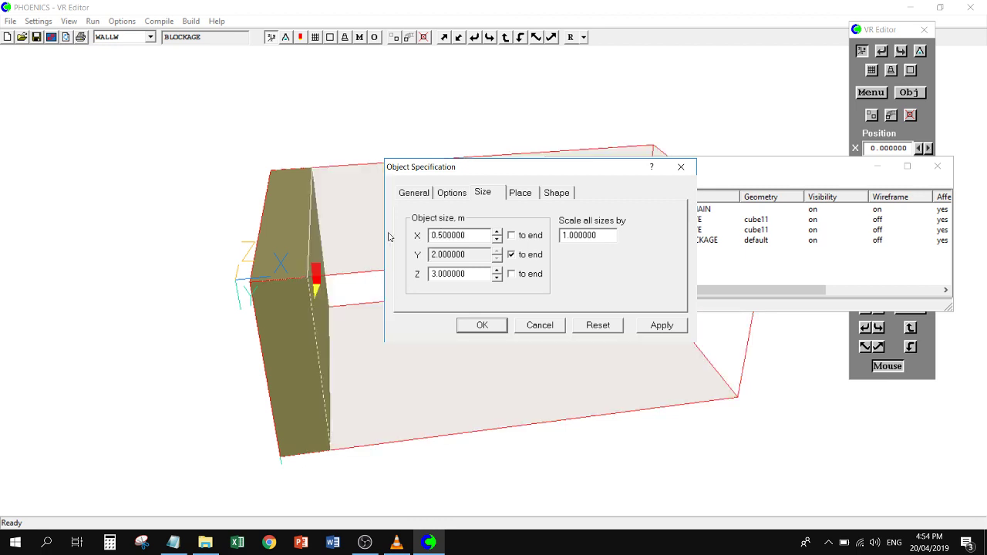
double_click(476, 237)
type("0.05")
key("Tab")
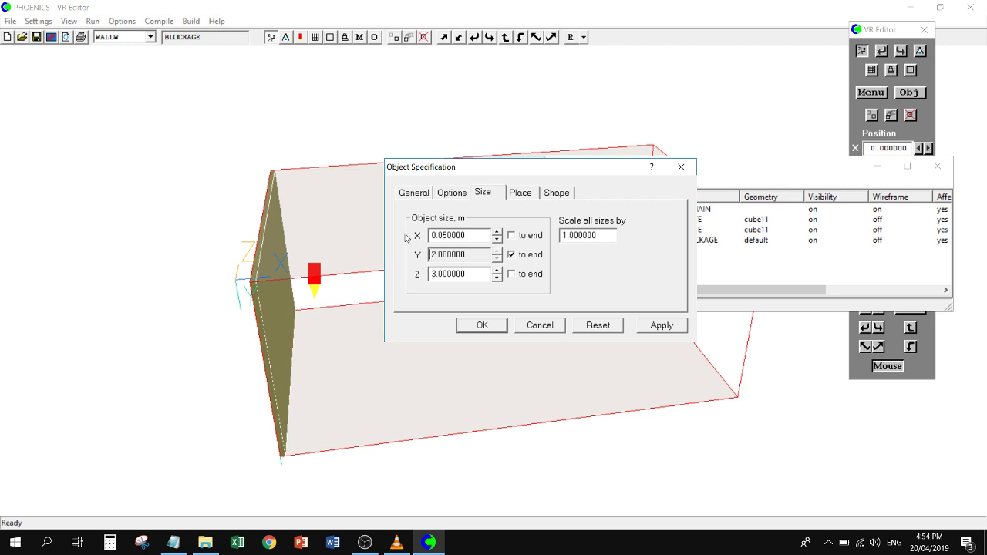
- Make WALLW reach the Z end, 1.8 m in Y, placed at the far Y end
left_click(453, 193)
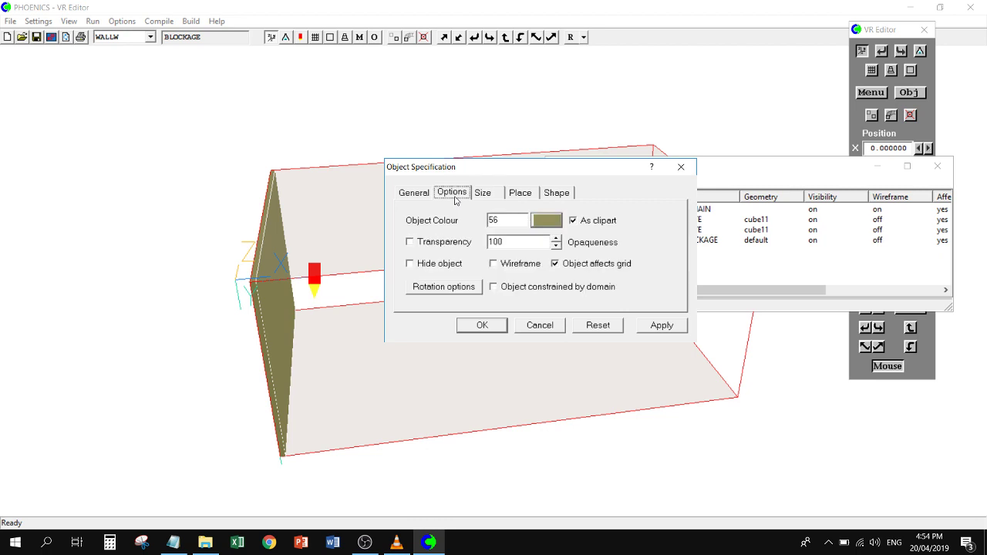
left_click(485, 194)
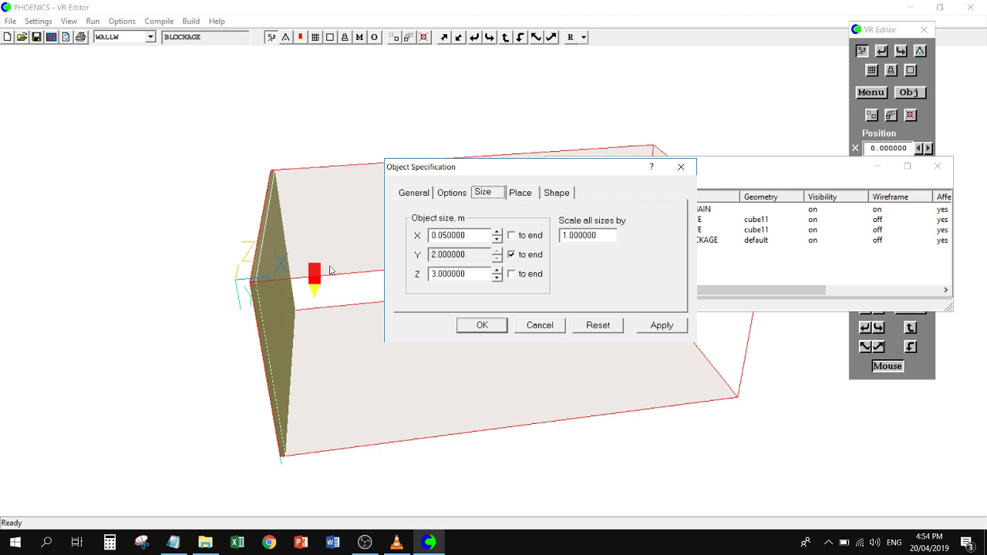
left_click(520, 278)
left_click(520, 257)
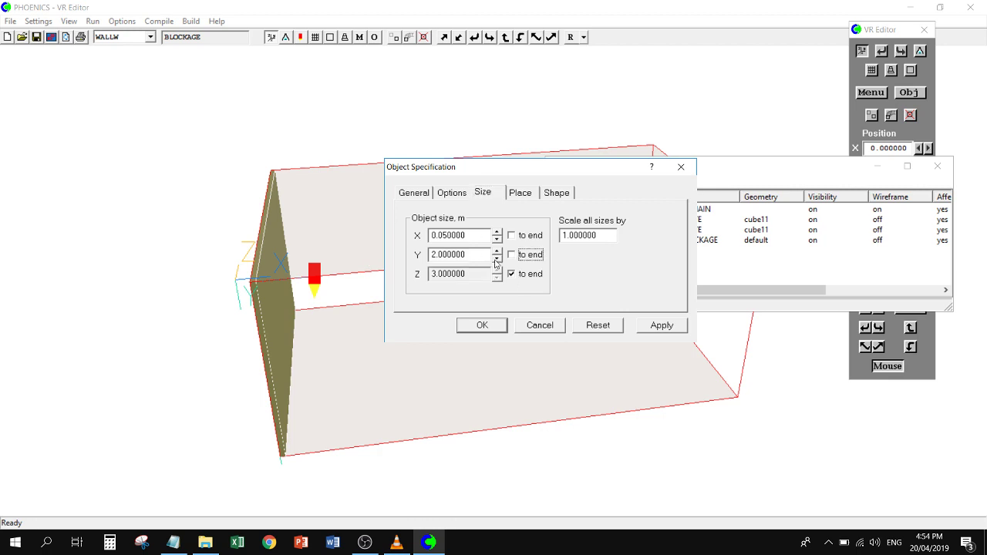
left_click(496, 260)
double_click(480, 256)
type("1.8")
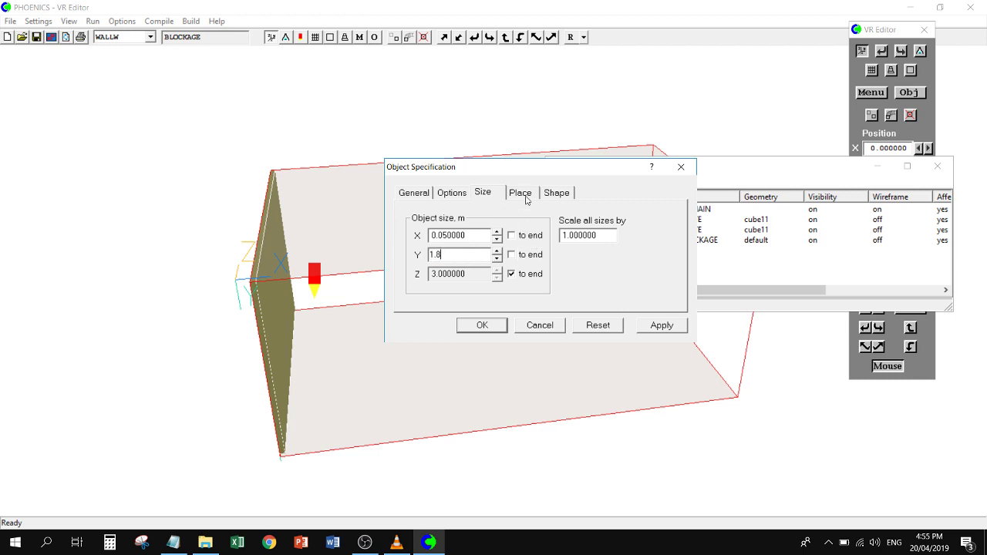
left_click(462, 236)
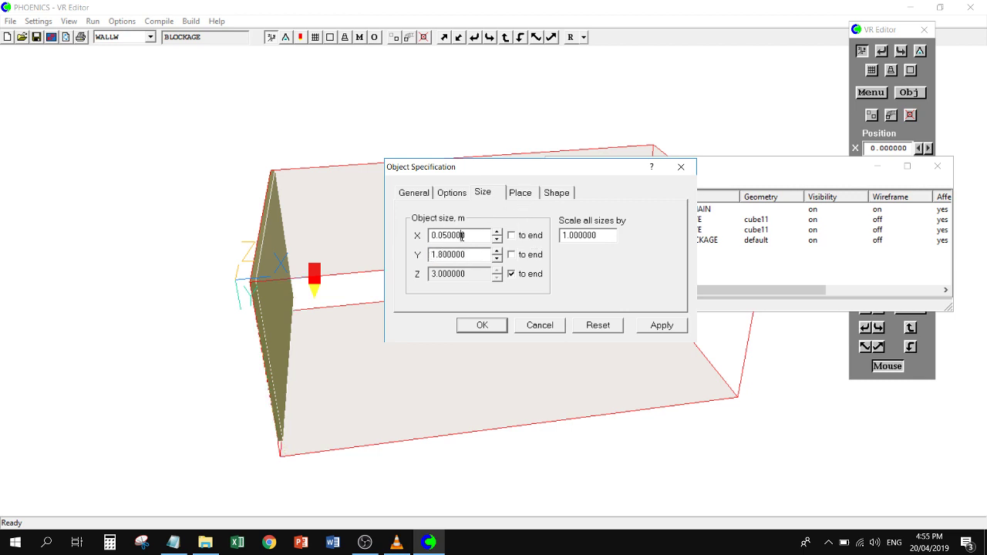
left_click(527, 195)
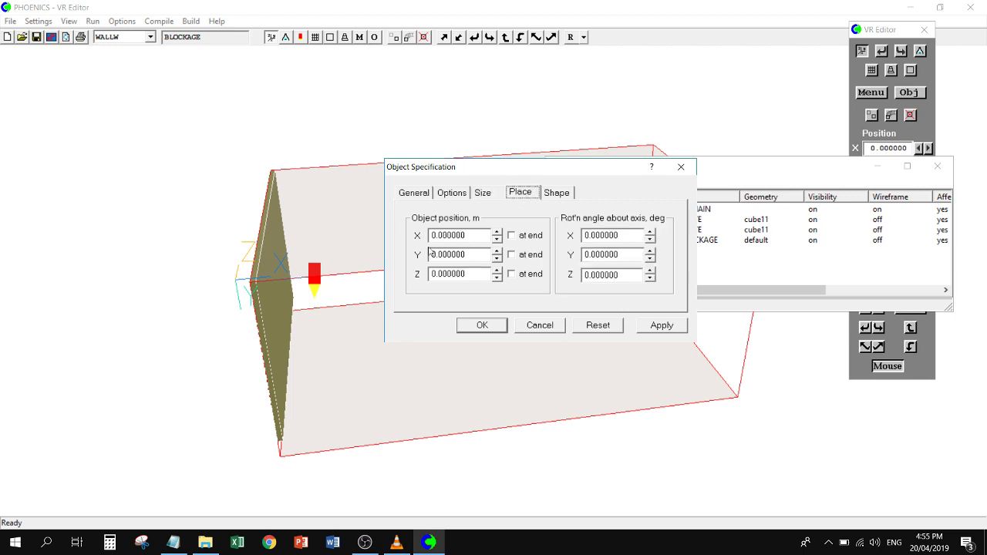
left_click(523, 256)
left_click(482, 325)
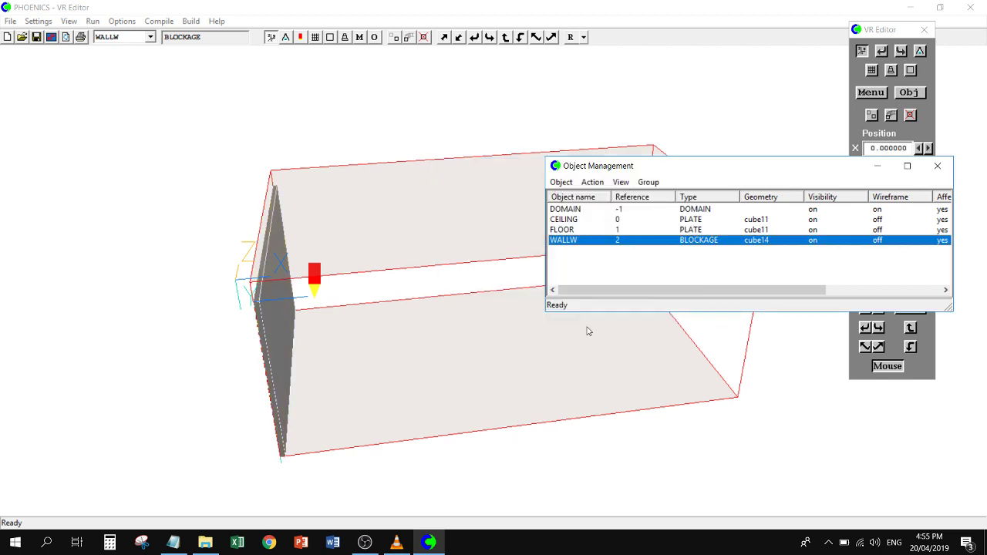
left_click_drag(462, 247, 439, 205)
left_click_drag(506, 319, 302, 270)
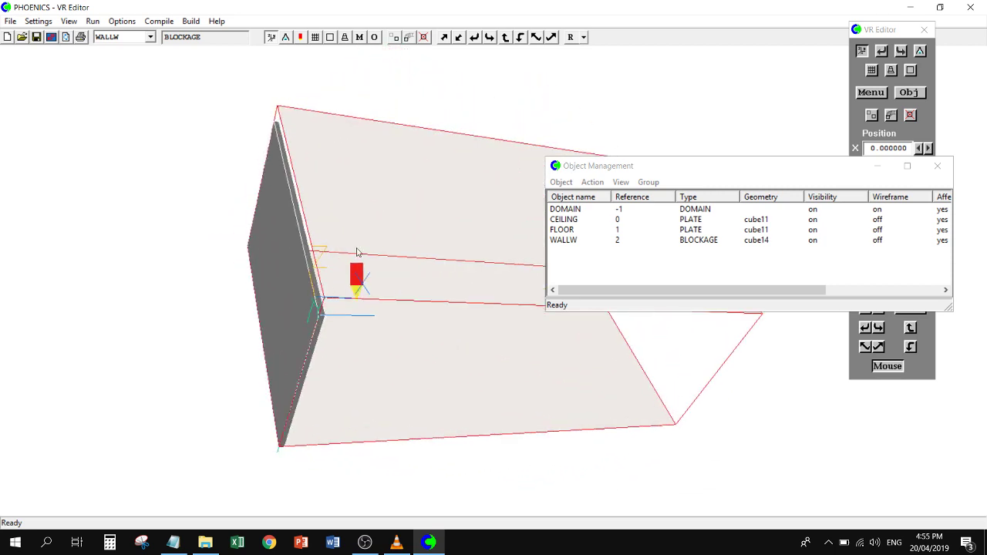
left_click_drag(516, 321, 550, 276)
left_click(575, 242)
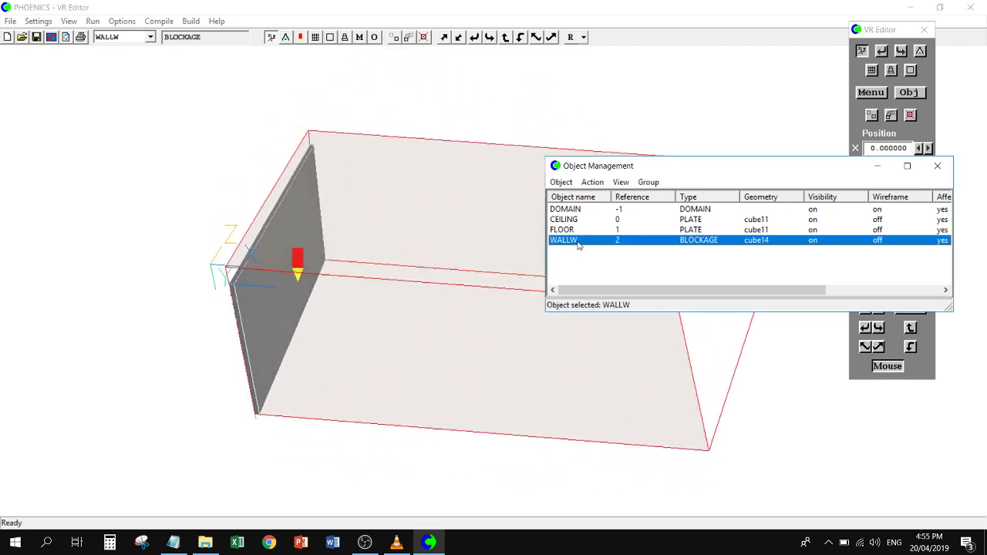
right_click(578, 243)
- Duplicate the WALLW blockage
left_click(564, 202)
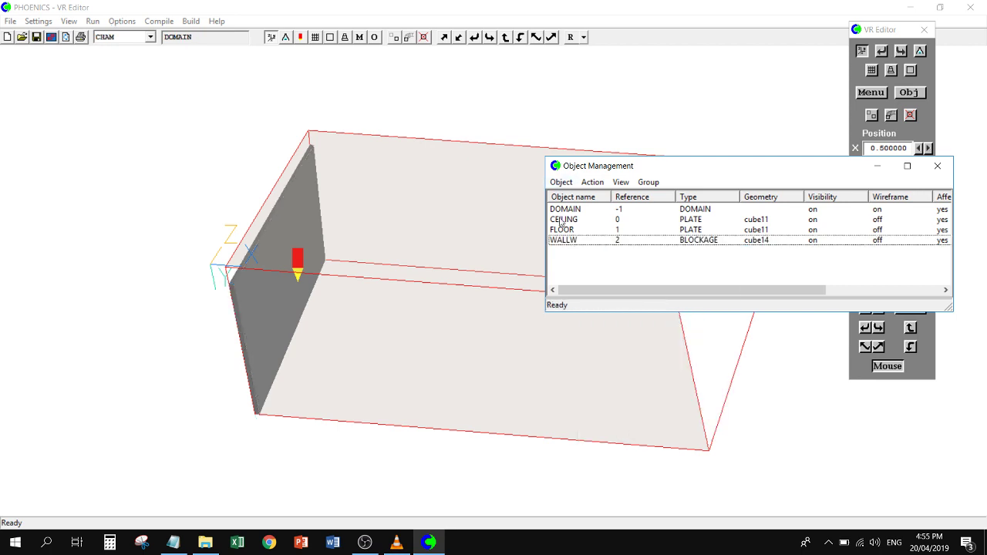
left_click(562, 240)
left_click(560, 183)
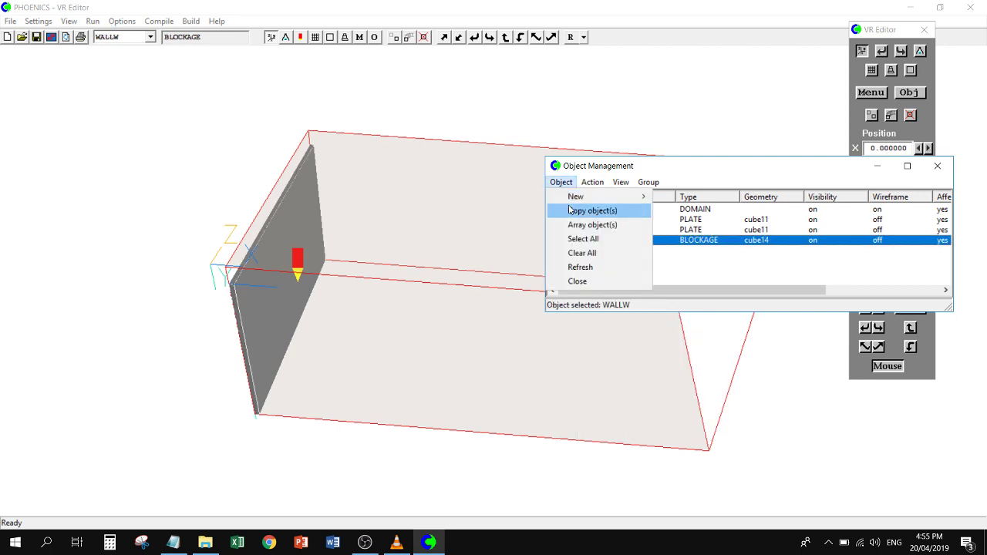
left_click(592, 211)
left_click(495, 316)
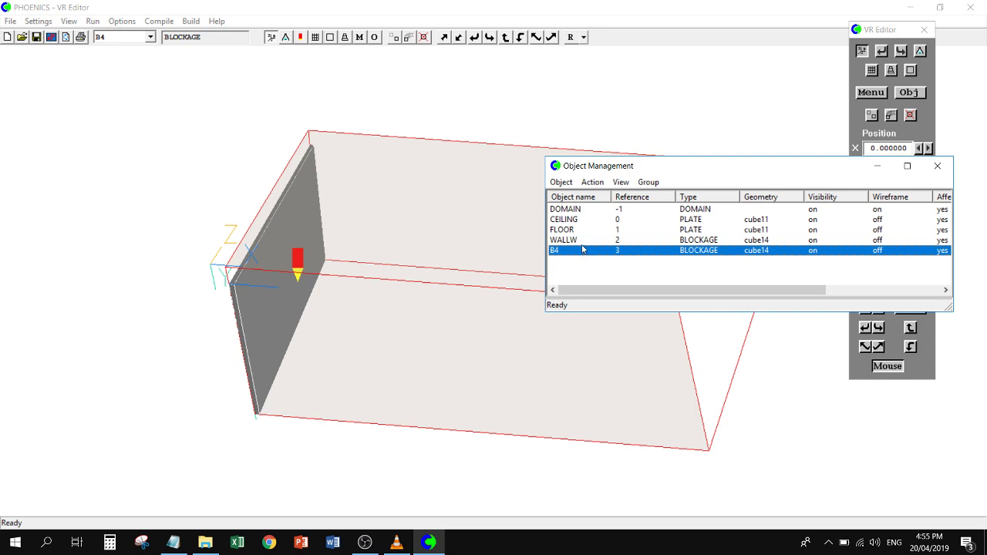
- Rename the copy WALLE and move it to the far X end at 4.95 m
double_click(584, 250)
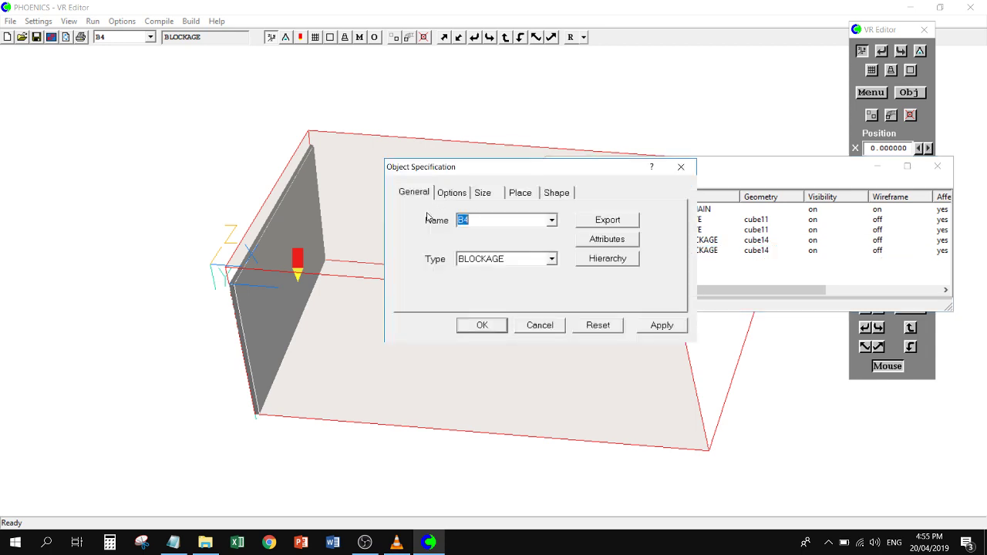
type("WALLE")
left_click(519, 194)
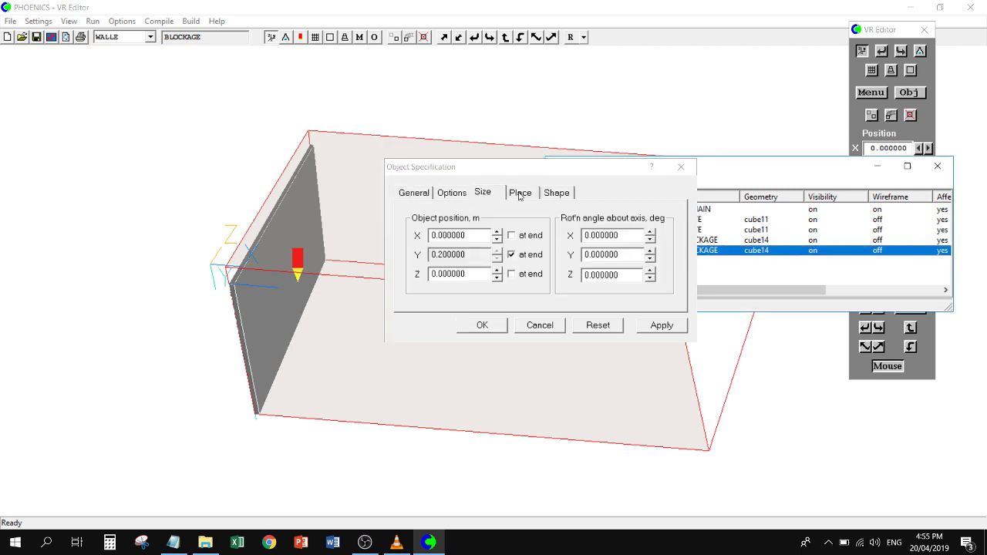
left_click(522, 257)
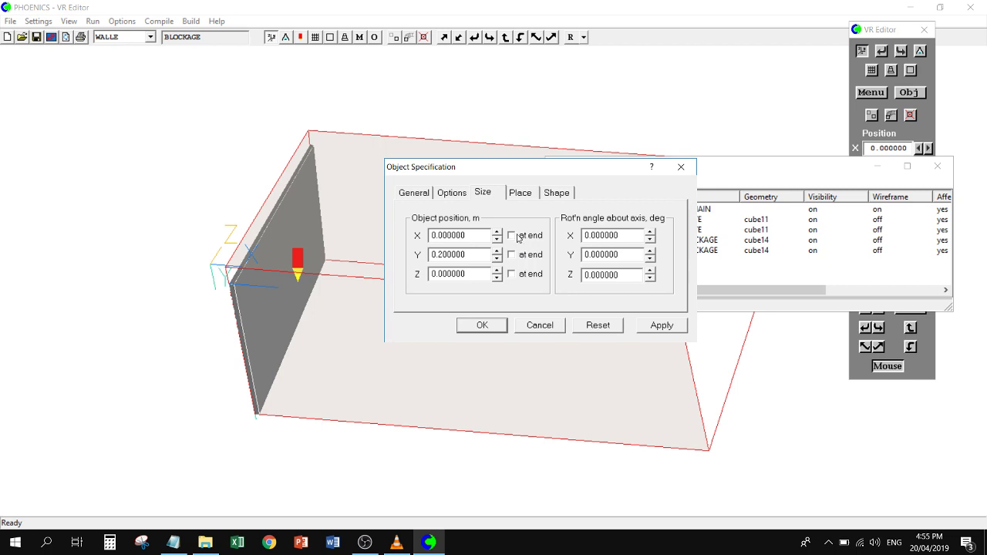
left_click(518, 236)
left_click(483, 325)
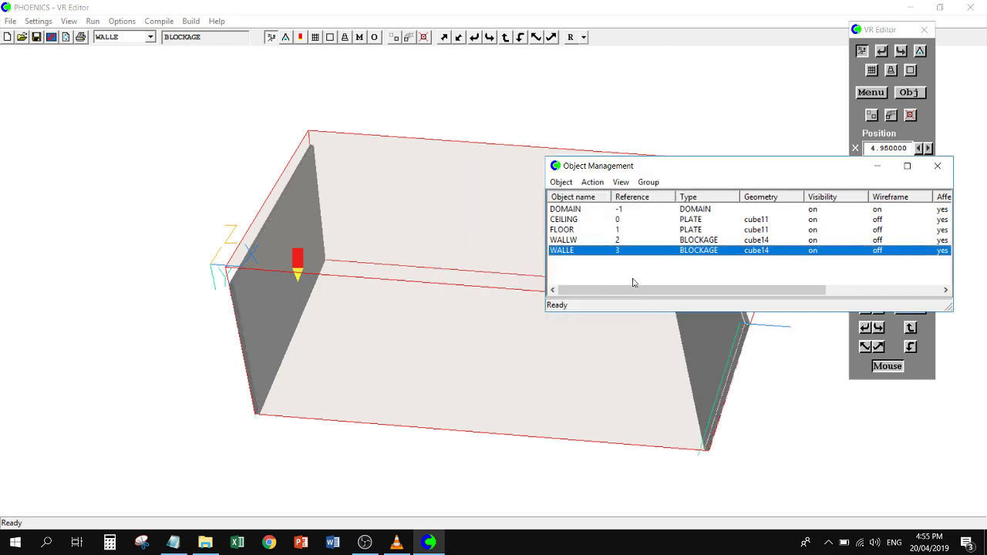
left_click_drag(410, 378, 443, 406)
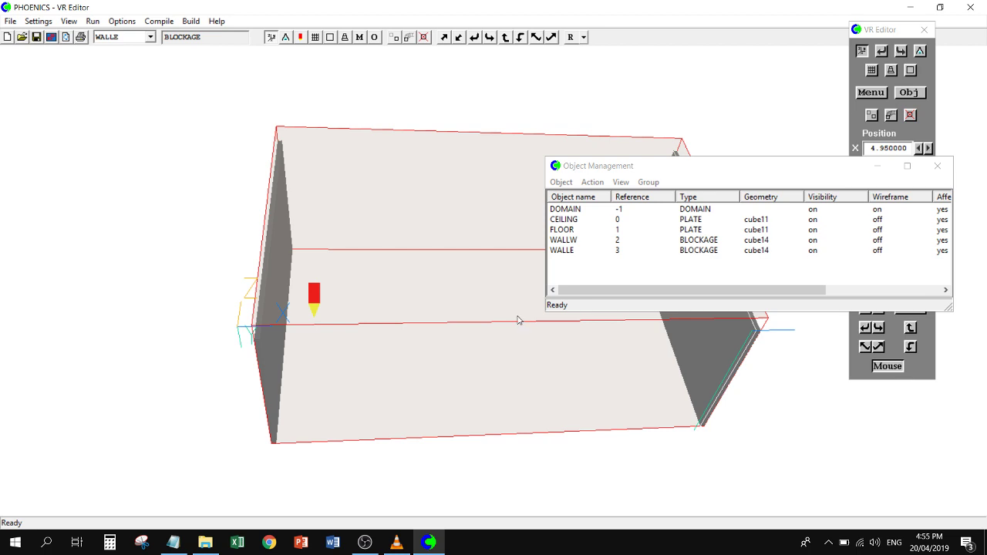
- Create another new blockage object and name it WALLN
left_click(563, 182)
mouse_move(571, 197)
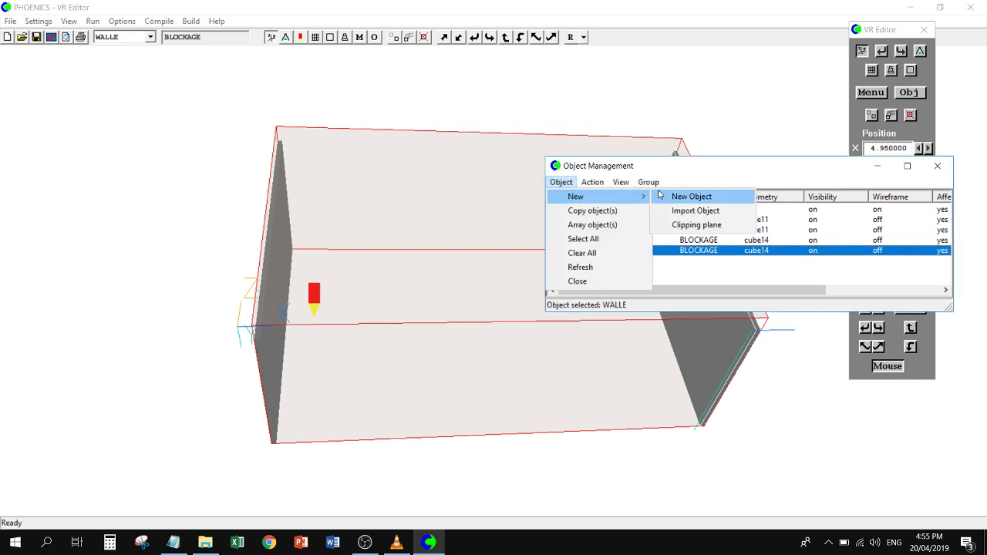
left_click(691, 197)
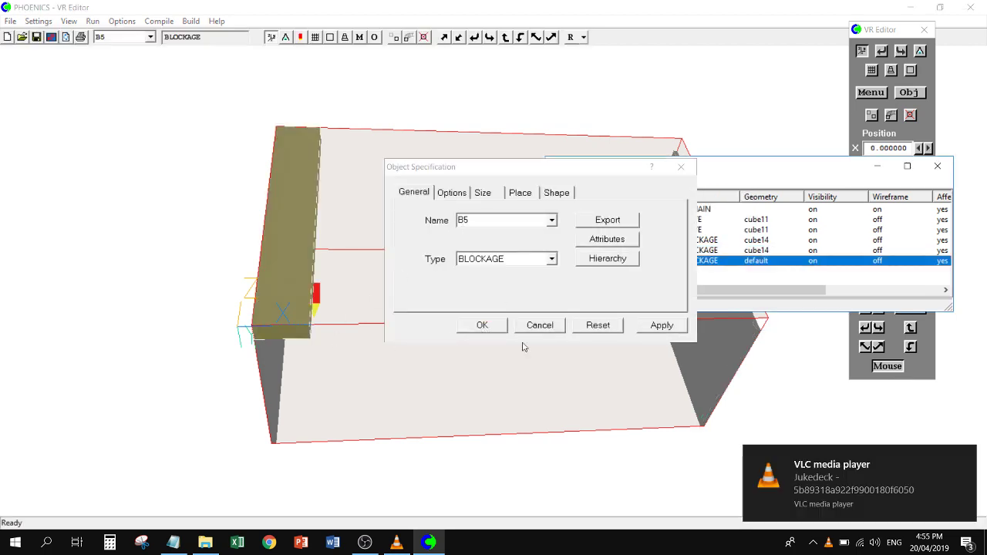
left_click(487, 234)
type("WALLN")
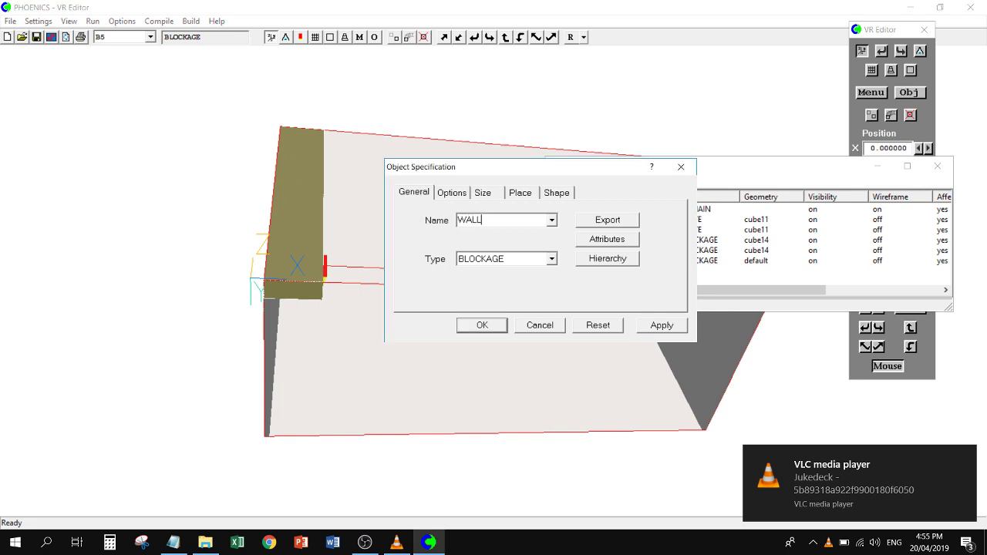
- Size WALLN to full Y height, 0.05 m thick in Z, extending to the X end
left_click(497, 196)
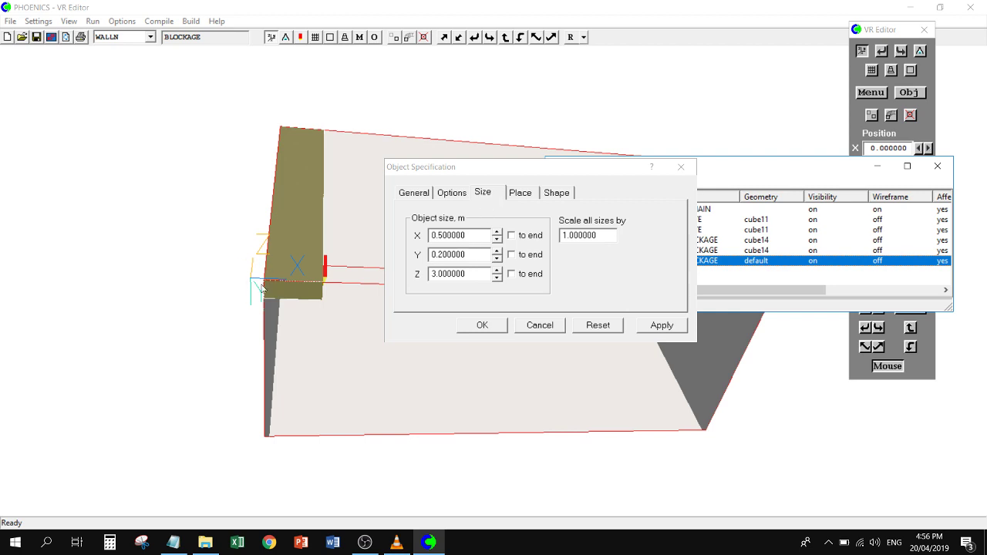
left_click(521, 256)
left_click(524, 275)
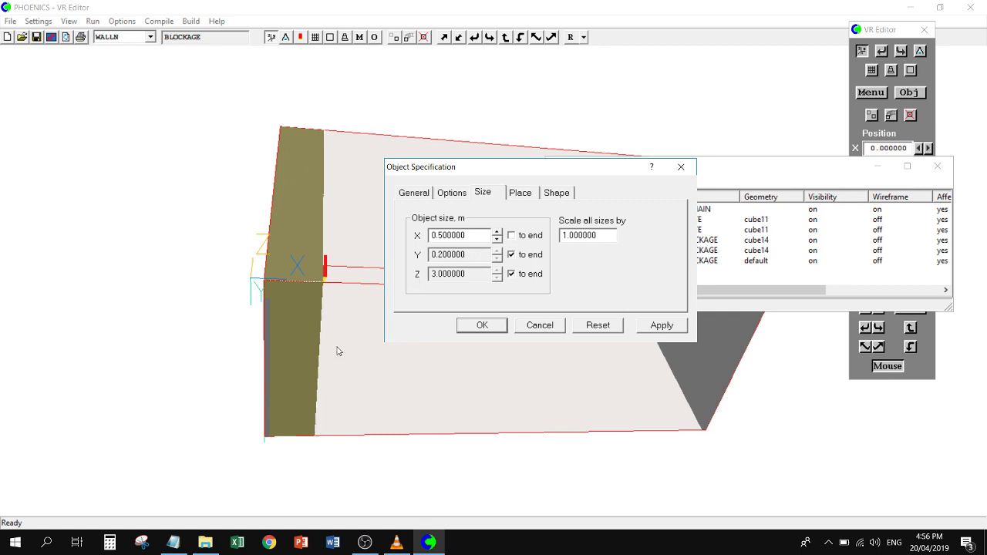
mouse_move(337, 352)
left_mouse_down()
mouse_move(428, 379)
mouse_move(323, 339)
mouse_move(340, 337)
left_mouse_up()
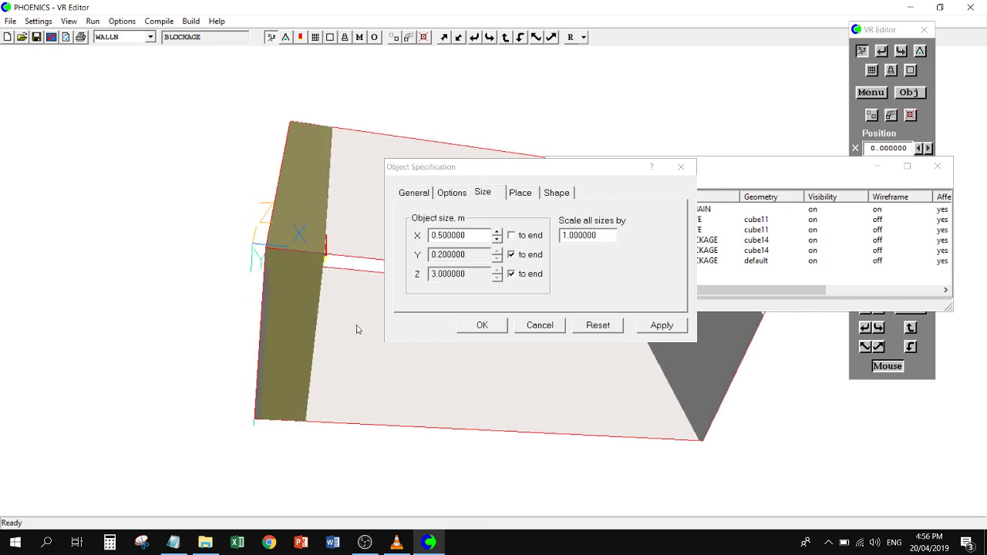
left_click(511, 274)
left_click_drag(470, 274, 352, 263)
type("0.05")
left_click(471, 236)
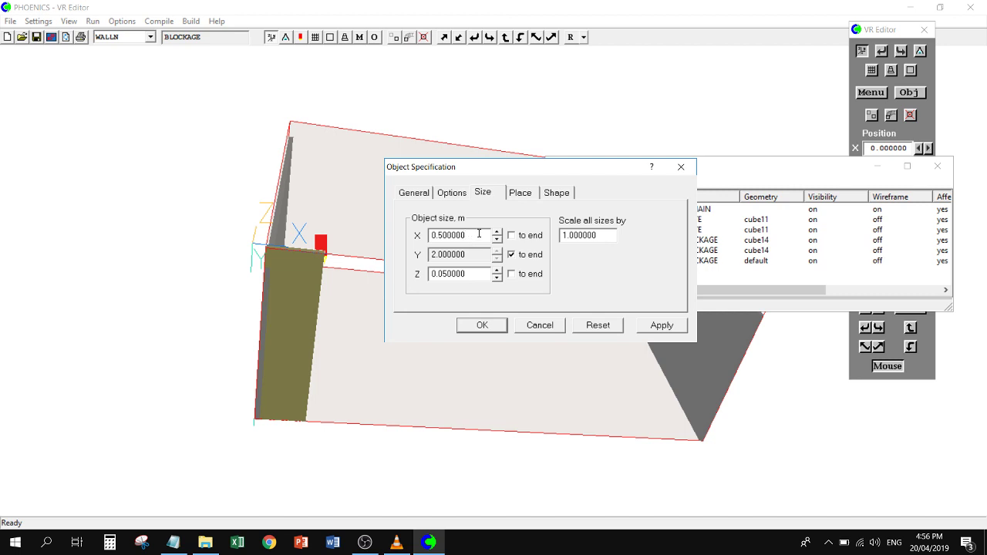
double_click(479, 233)
left_click(519, 241)
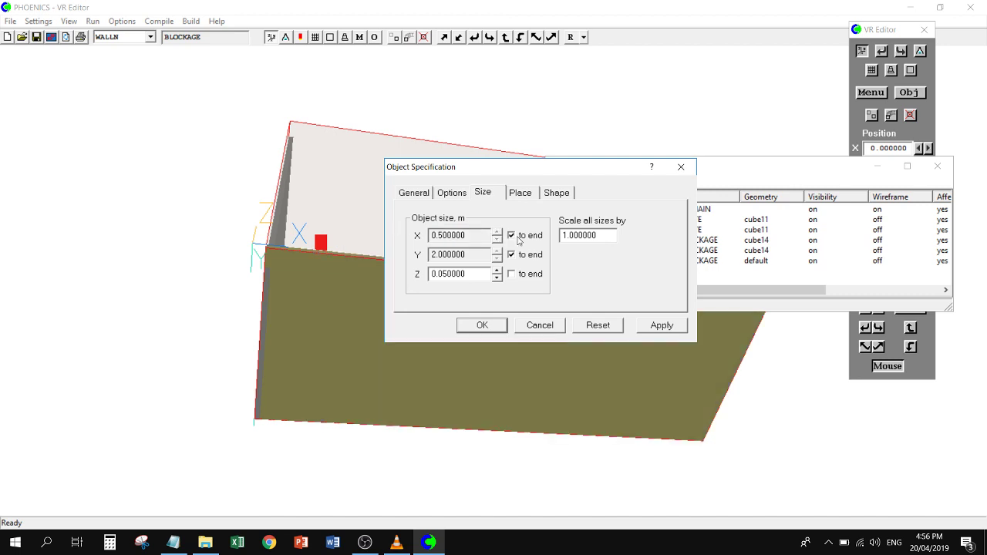
- Place WALLN at the far Z end (2.95 m) and apply
left_click(519, 192)
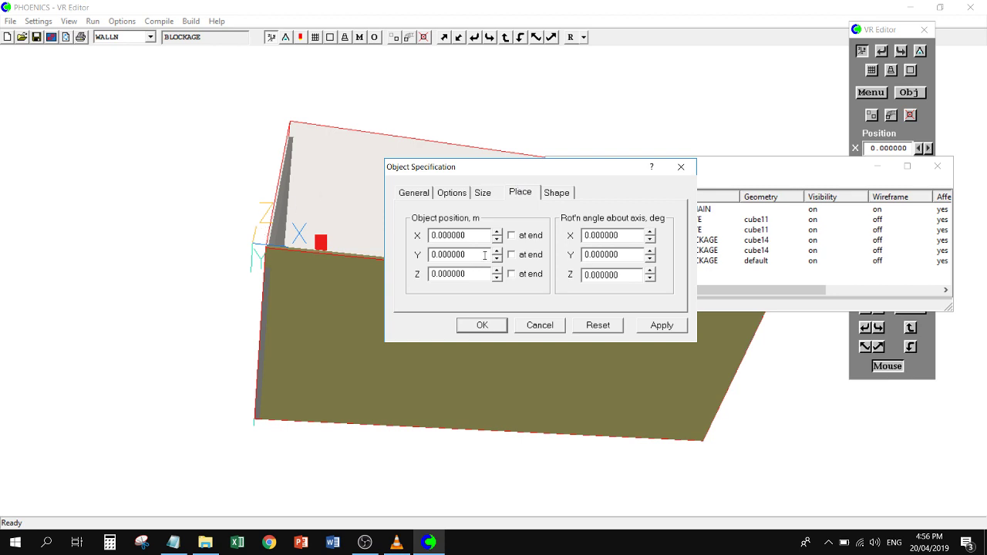
left_click(511, 274)
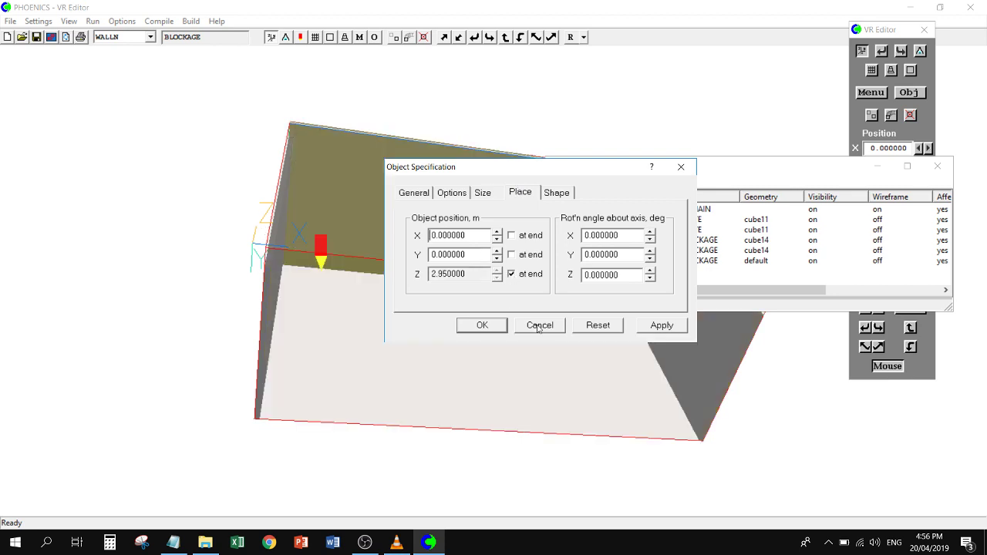
left_click(656, 326)
- Close WALLN's settings and duplicate the WALLN wall
left_click(472, 325)
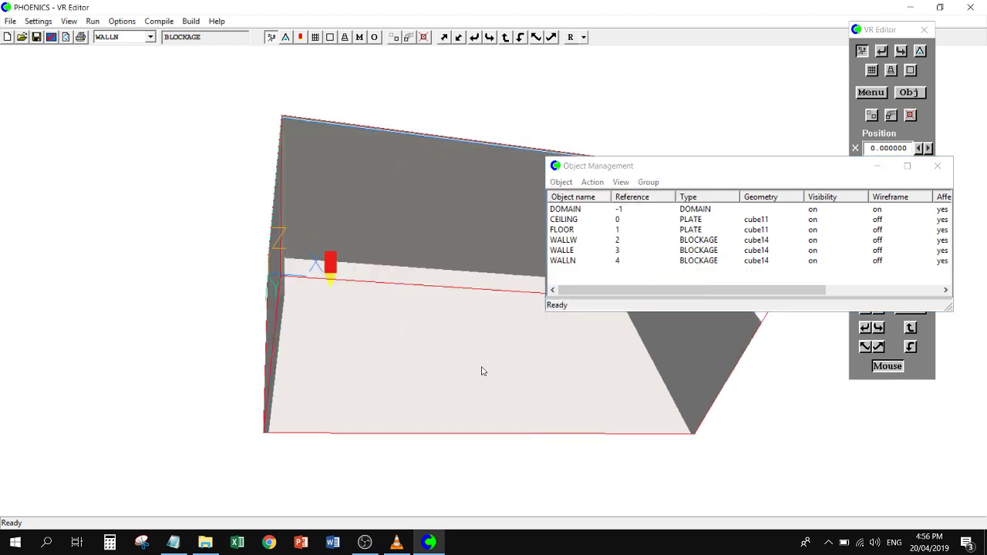
left_click_drag(485, 378, 467, 355)
left_click(574, 263)
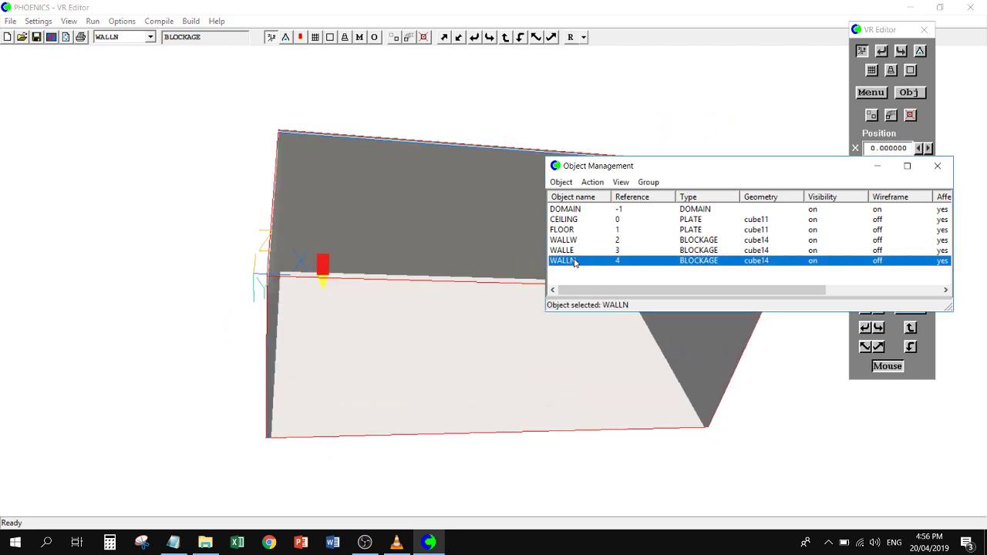
right_click(575, 263)
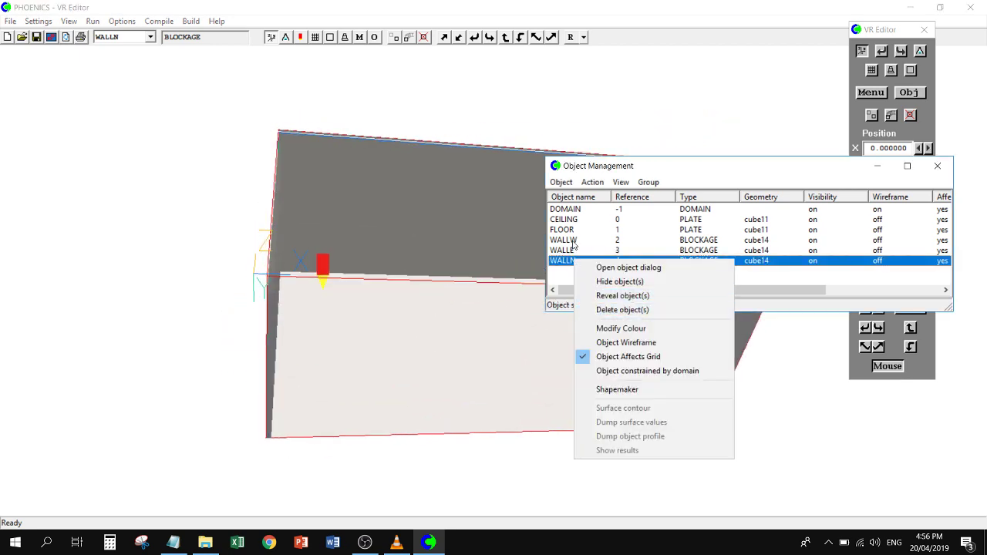
left_click(561, 182)
left_click(586, 214)
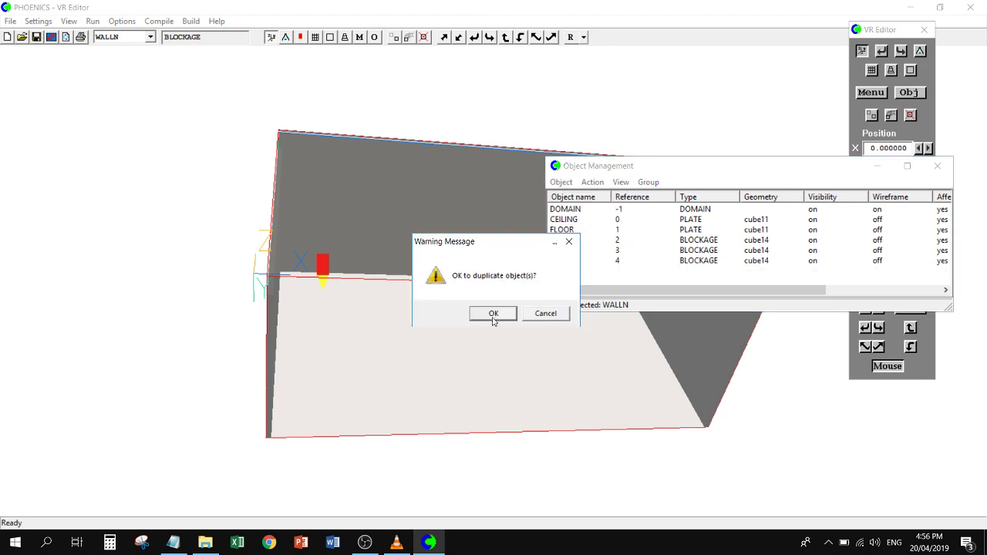
left_click(488, 314)
- Rename the copy WALLS and set its Z position to 0
double_click(589, 274)
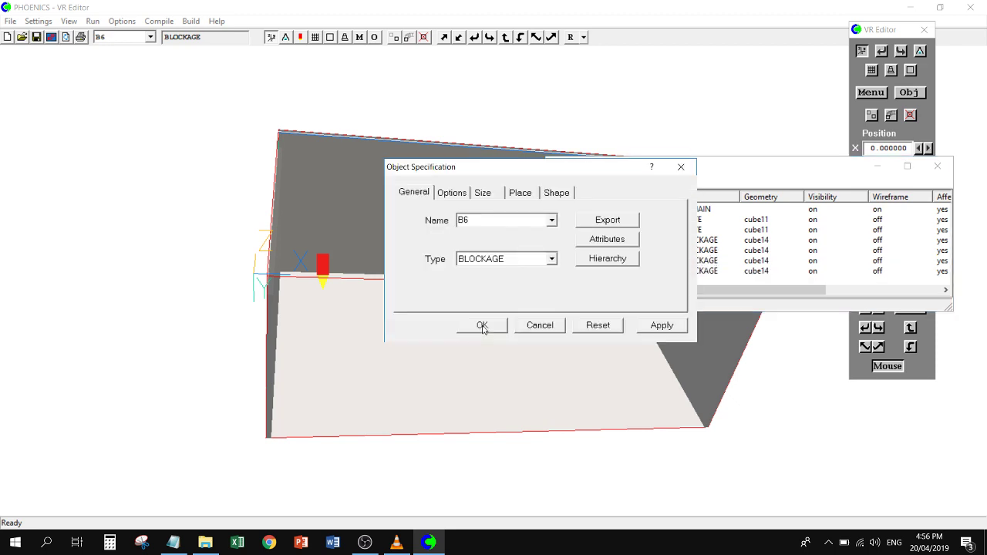
double_click(463, 221)
type("WALLS")
left_click(483, 194)
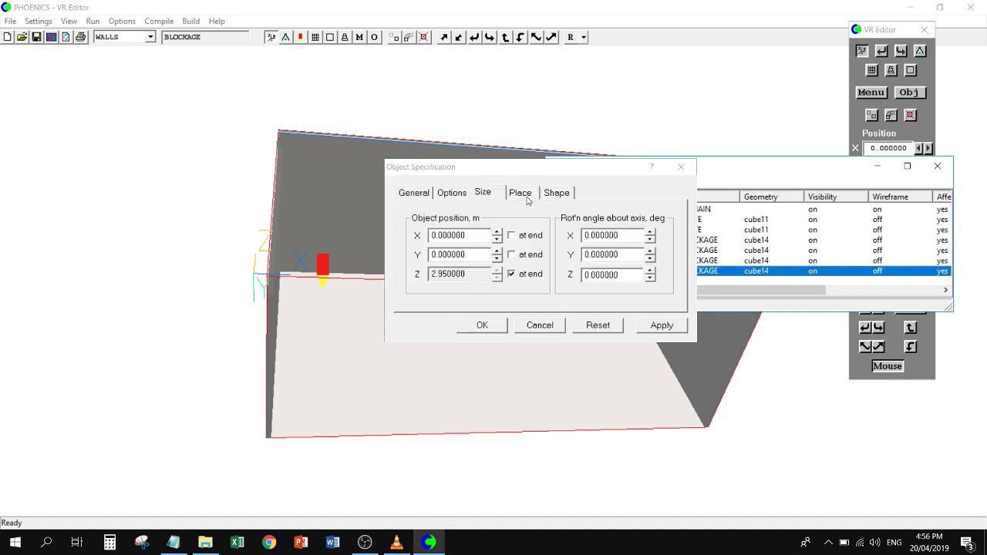
left_click(523, 194)
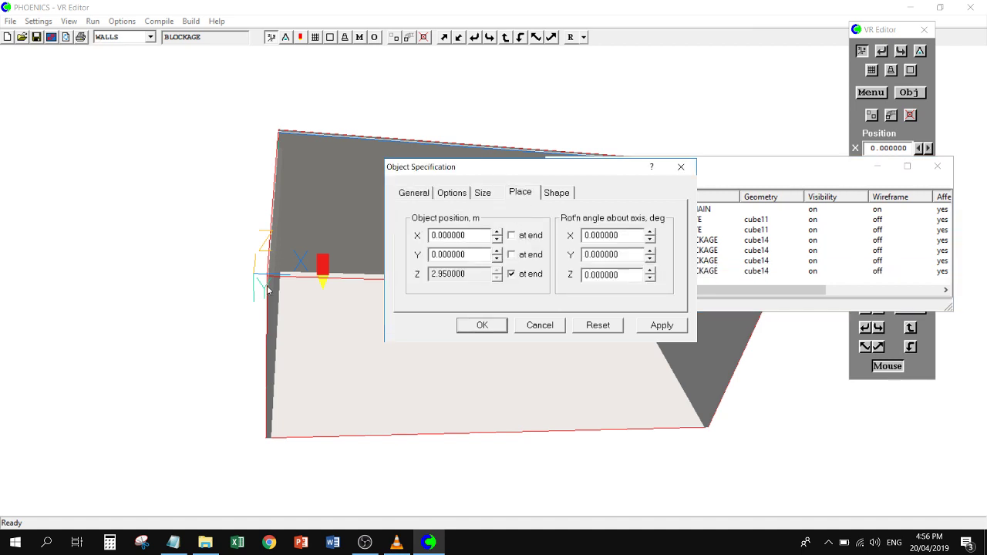
left_click(512, 273)
left_click_drag(492, 276, 368, 266)
type("0")
left_click(467, 254)
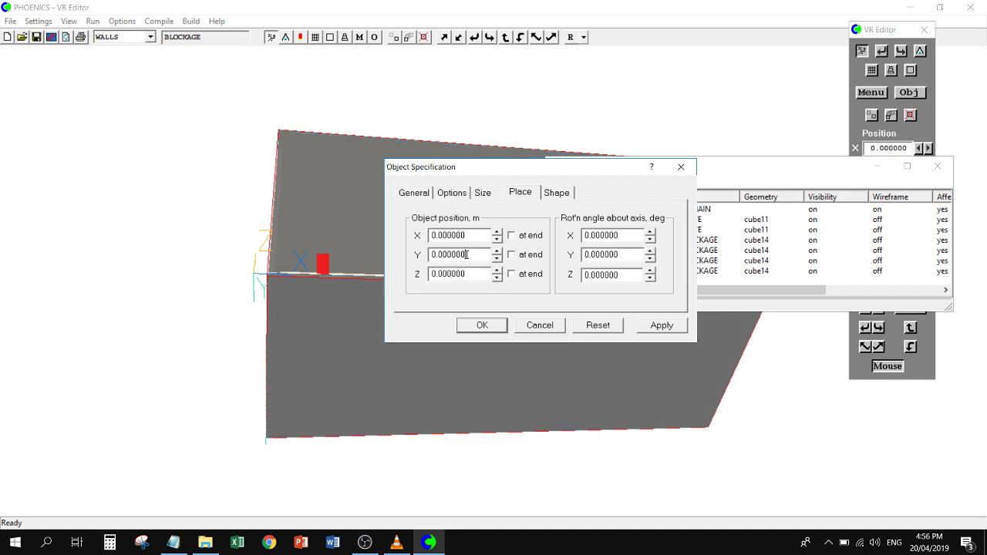
left_click(482, 324)
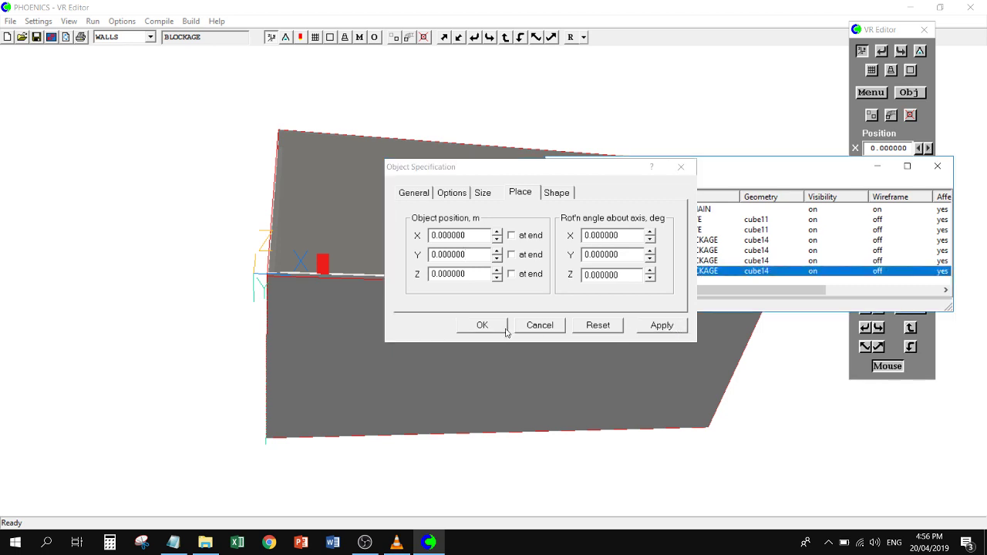
left_click_drag(469, 156, 358, 204)
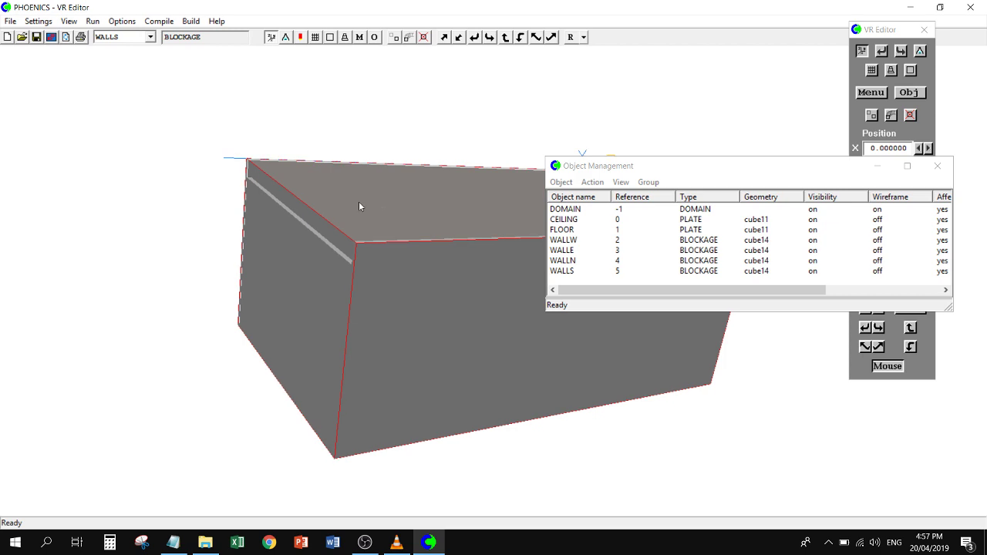
- Add a new object and name it INLET
left_click(562, 183)
mouse_move(594, 198)
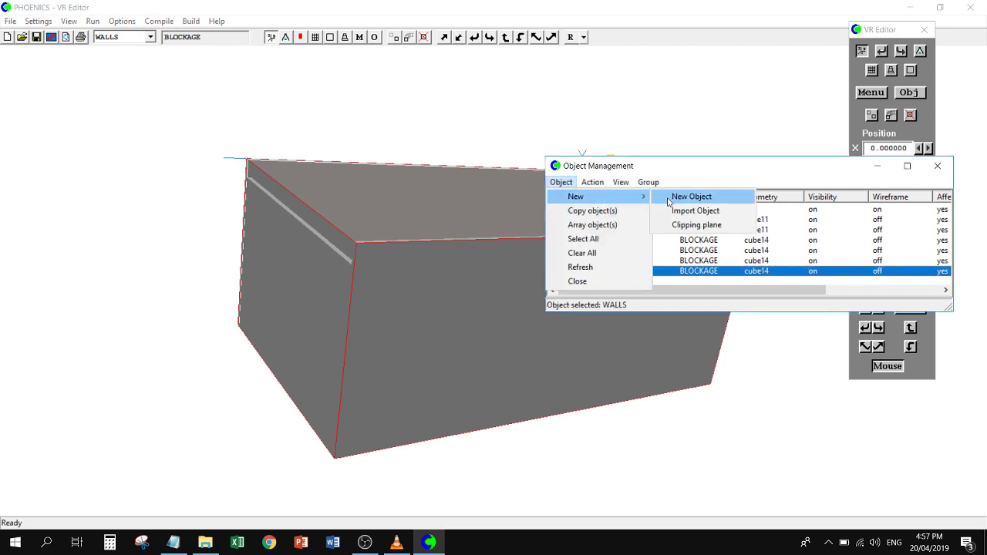
left_click(677, 198)
left_click_drag(368, 371, 651, 473)
left_click_drag(332, 129, 421, 409)
left_click_drag(228, 269, 250, 292)
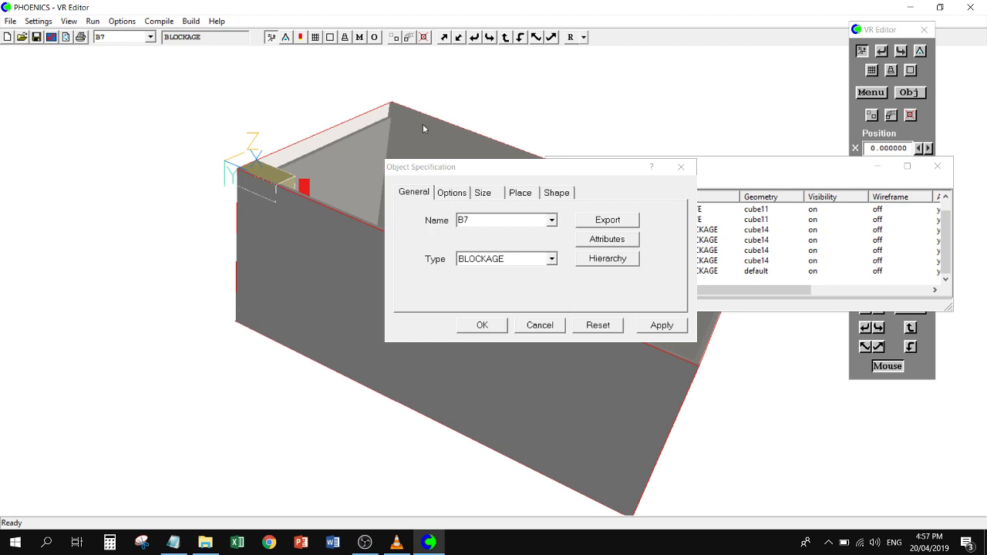
left_click(427, 205)
type("INLET")
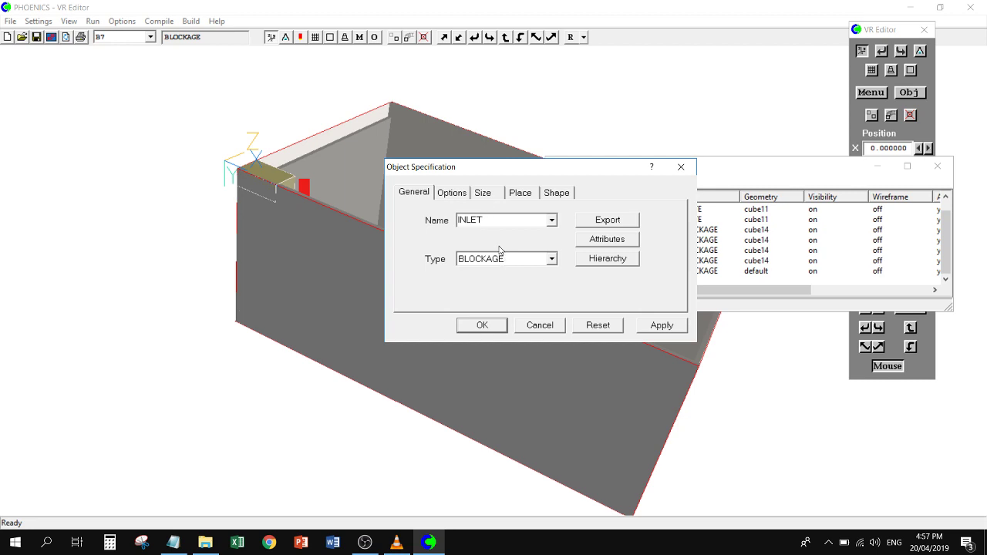
- Size the INLET to the Z end, with X 0 and Y 0.2 m
left_click(484, 193)
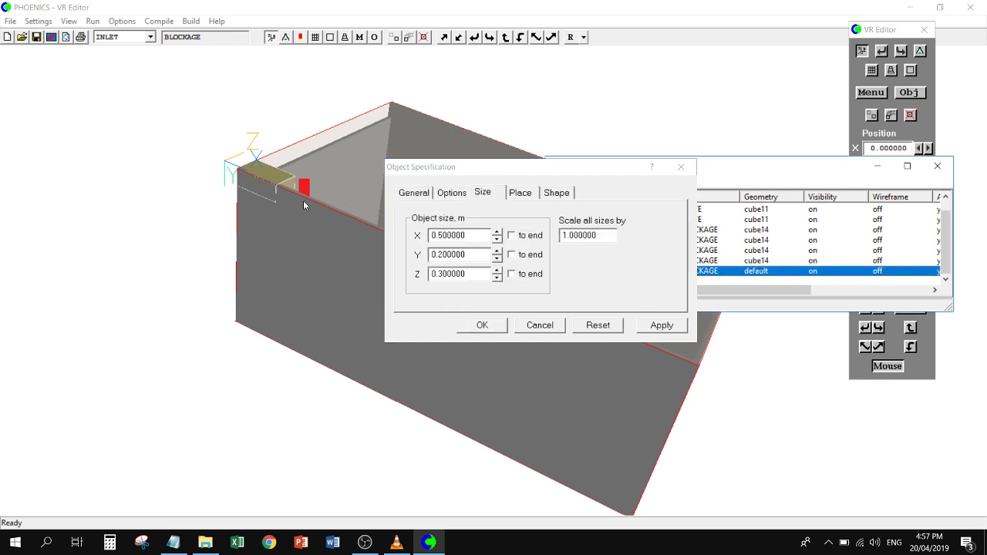
left_click(522, 260)
left_click(522, 255)
left_click(516, 275)
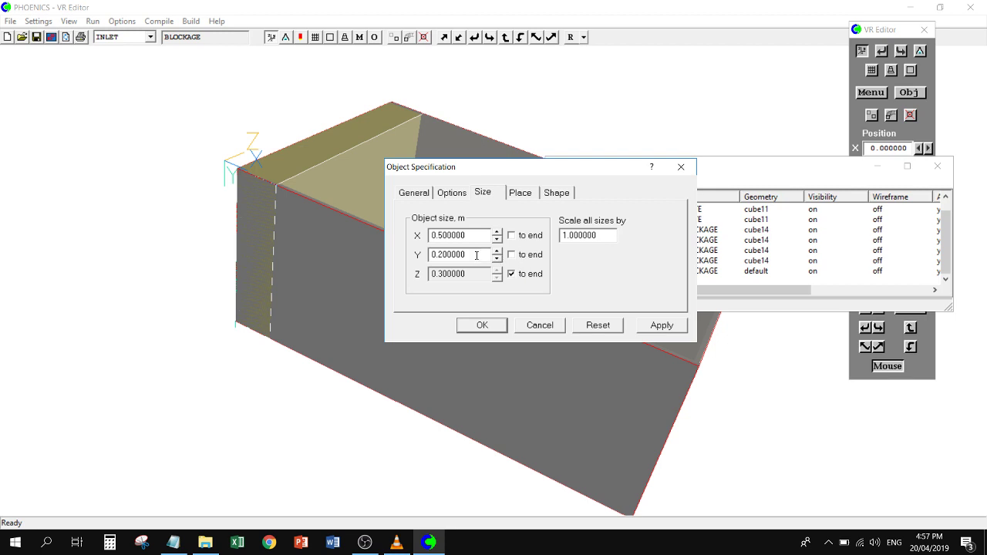
double_click(463, 235)
type("0.2")
left_click(464, 255)
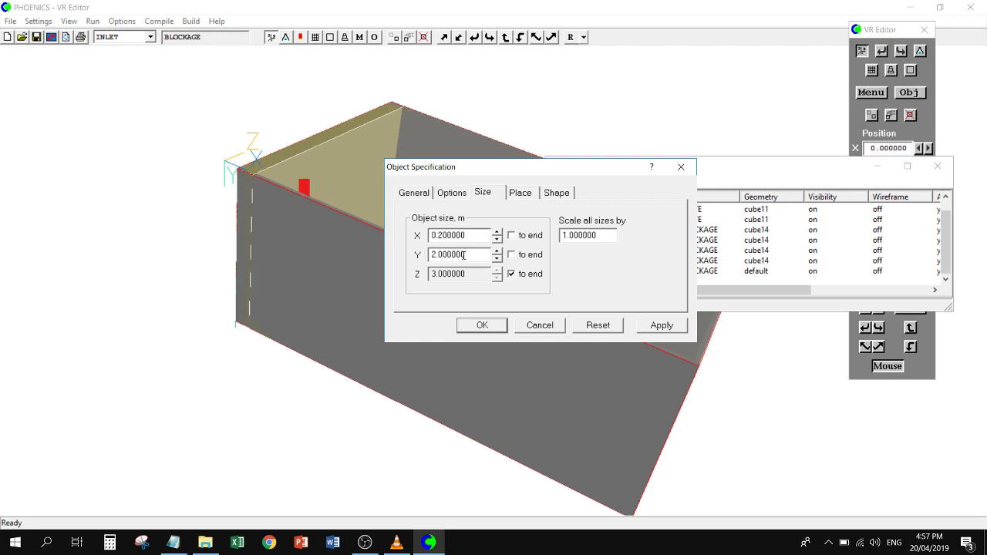
left_click_drag(473, 253, 383, 254)
type("0.2")
left_click_drag(478, 235, 377, 231)
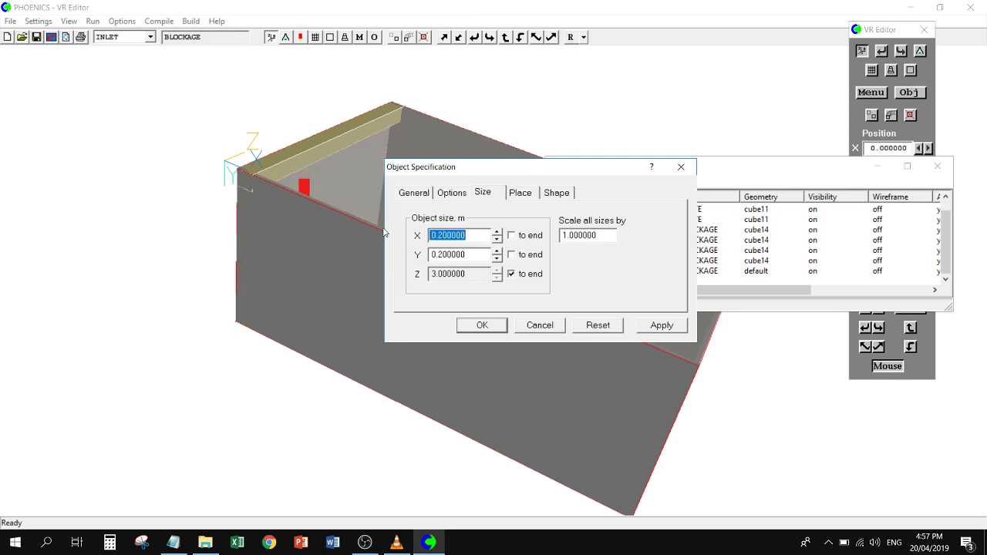
type("0")
key("Tab")
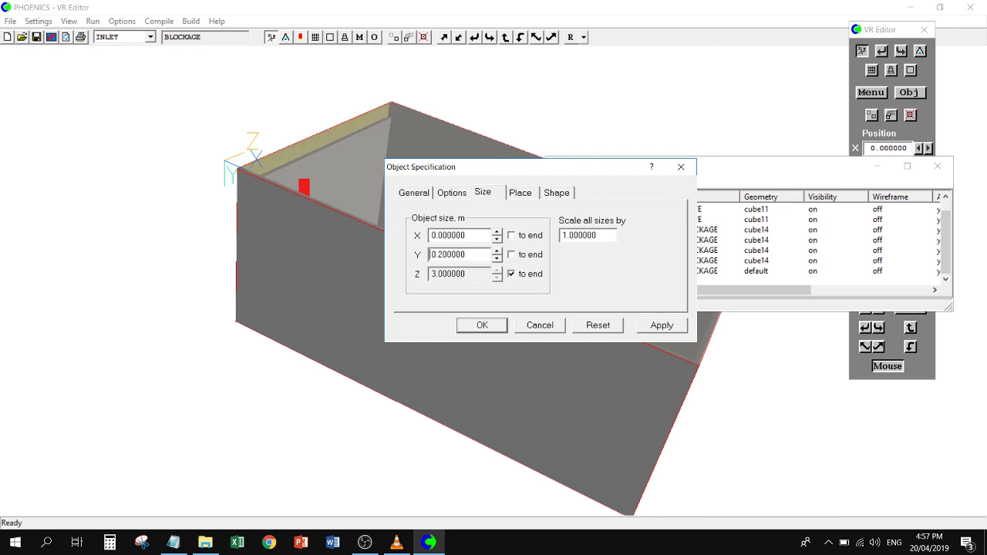
left_click_drag(350, 208, 396, 222)
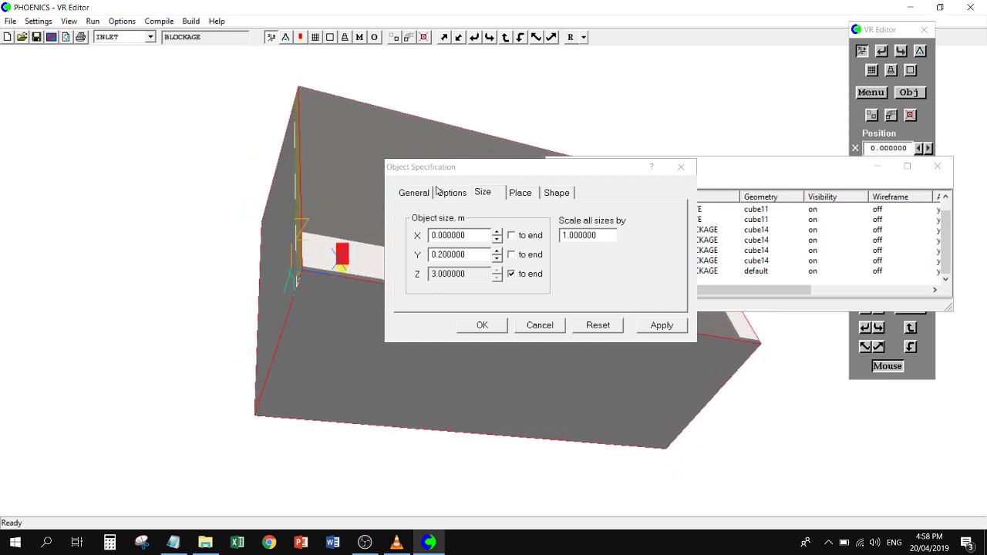
- Set the object type to INLET and apply the settings
left_click(420, 194)
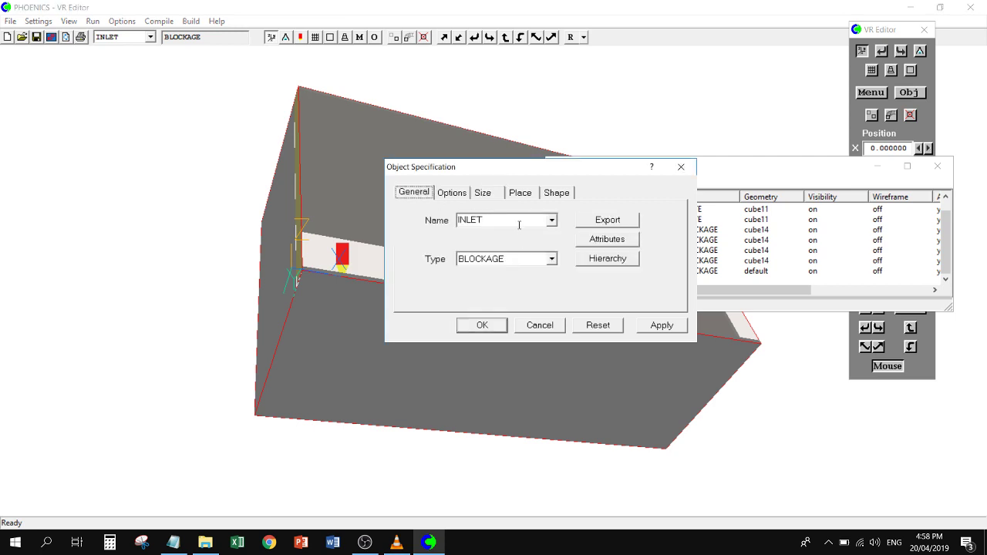
left_click(511, 262)
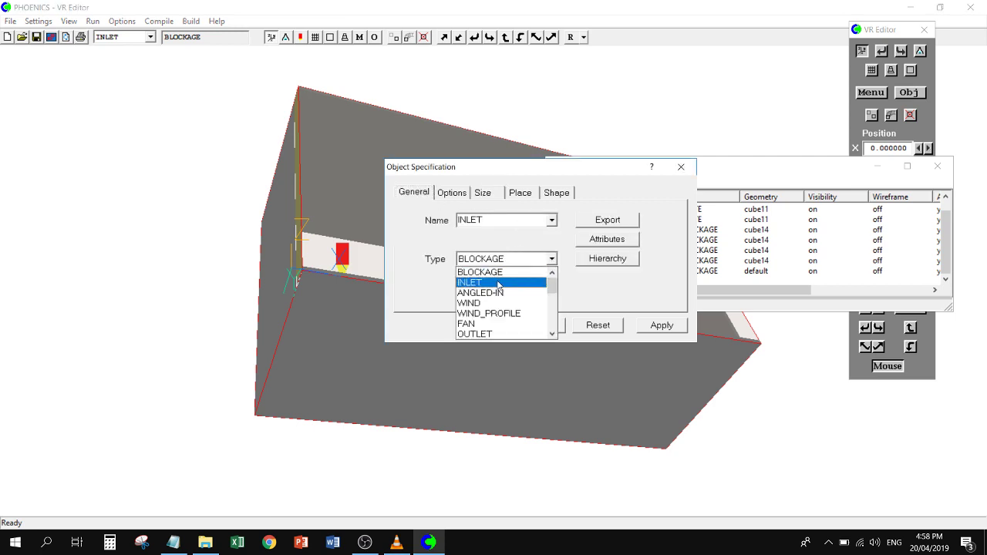
left_click(497, 283)
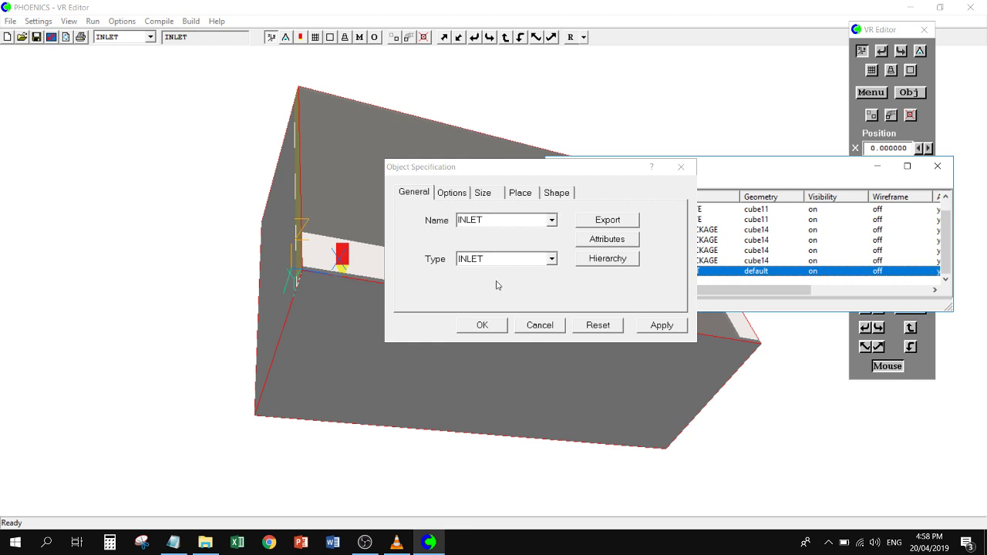
left_click(662, 325)
left_click(483, 324)
left_click_drag(478, 326, 663, 273)
- Duplicate the INLET object
left_click(557, 270)
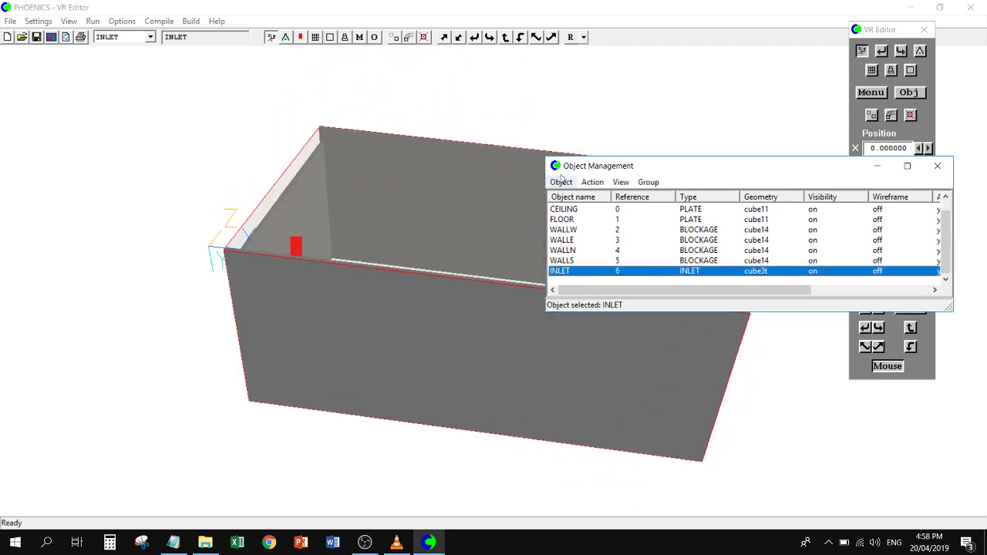
left_click(560, 183)
left_click(592, 211)
left_click(494, 313)
- Rename the copy OUTLET, set its type to OUTLET, and place it at the far X end
double_click(580, 271)
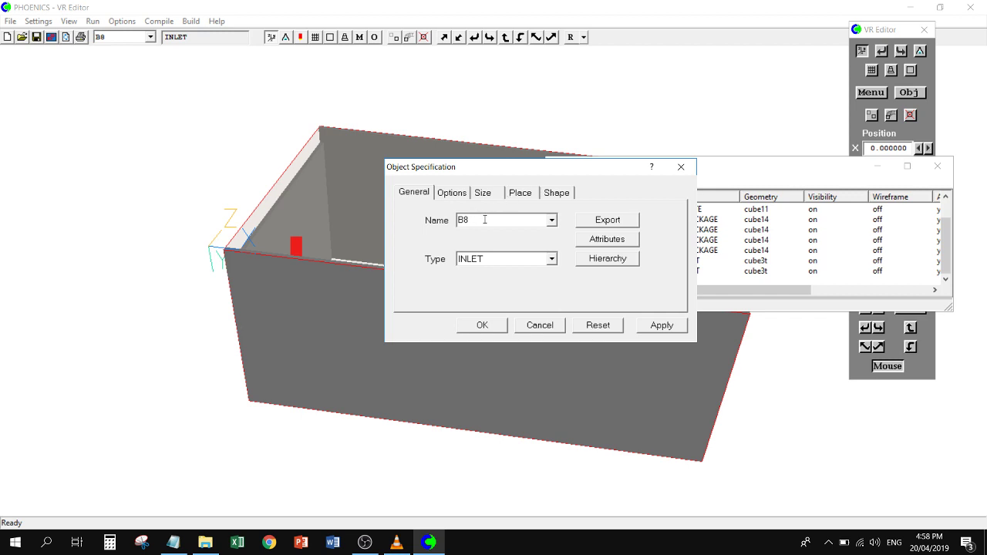
type("OUTLET")
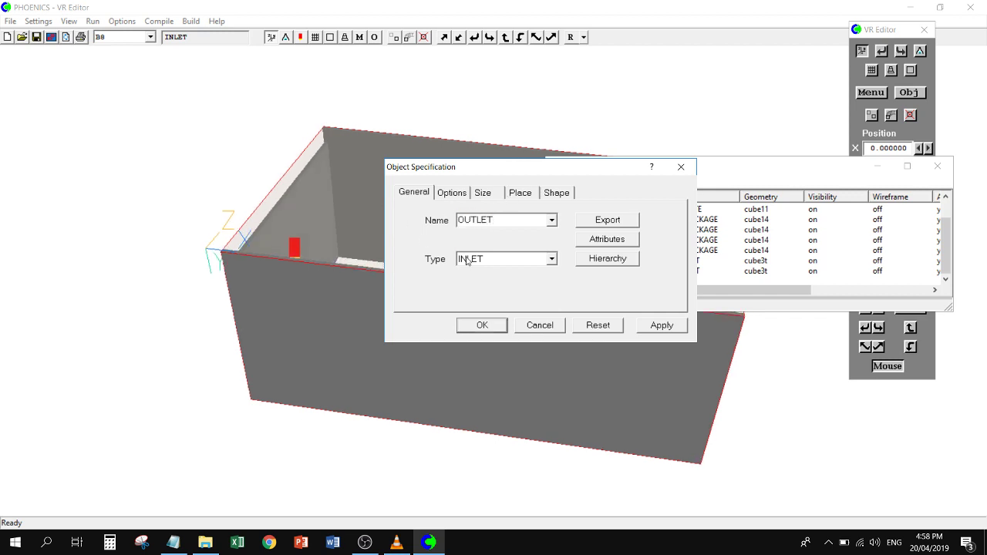
left_click(467, 260)
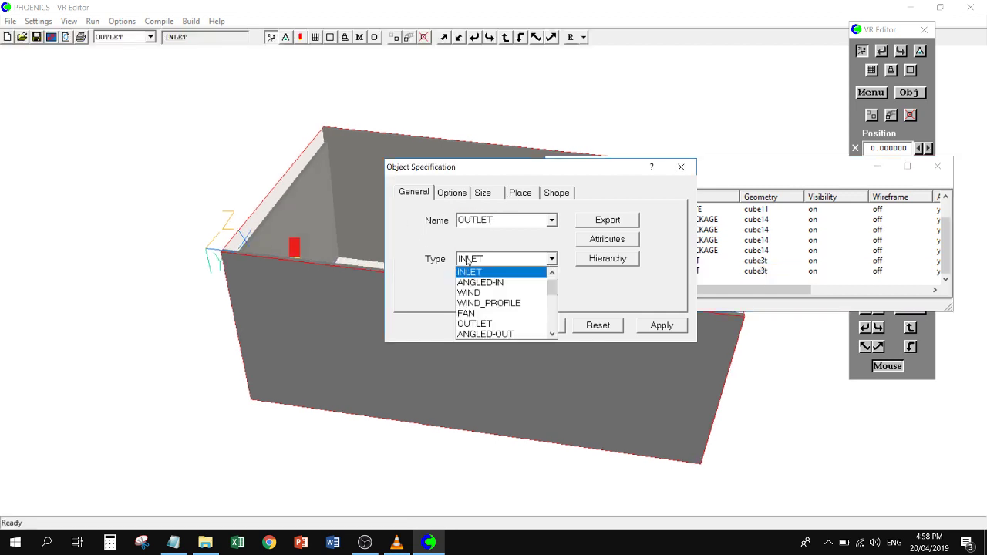
left_click(516, 327)
left_click(522, 194)
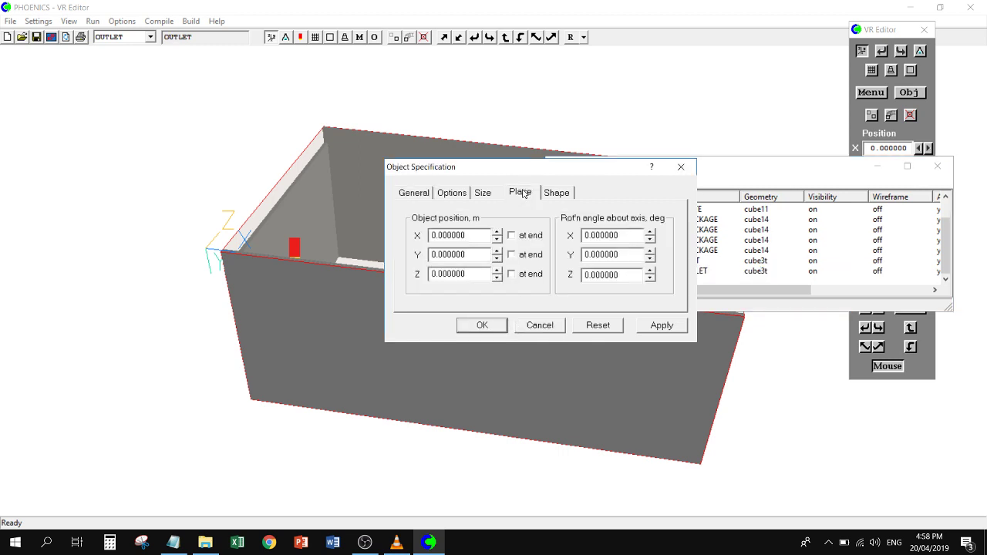
left_click_drag(640, 355, 325, 259)
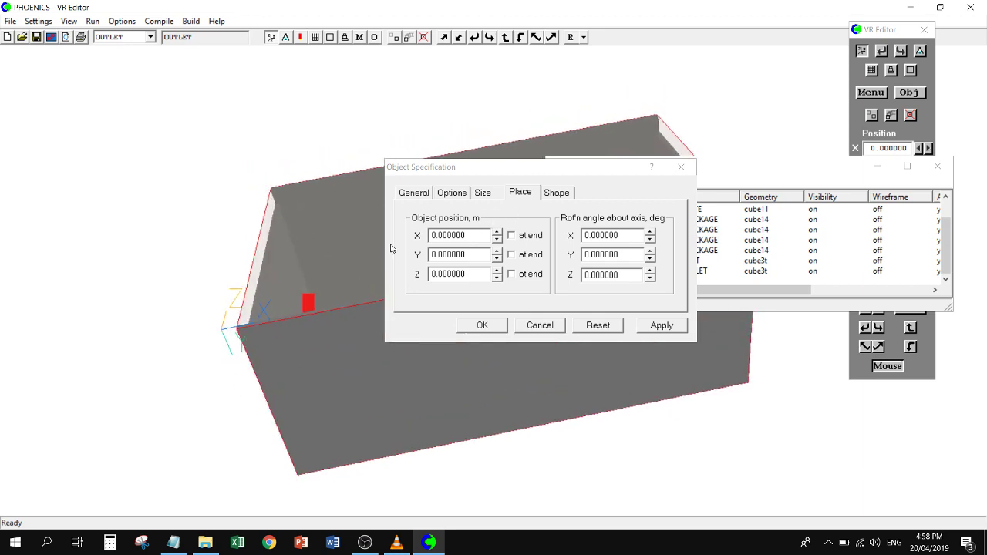
left_click(516, 238)
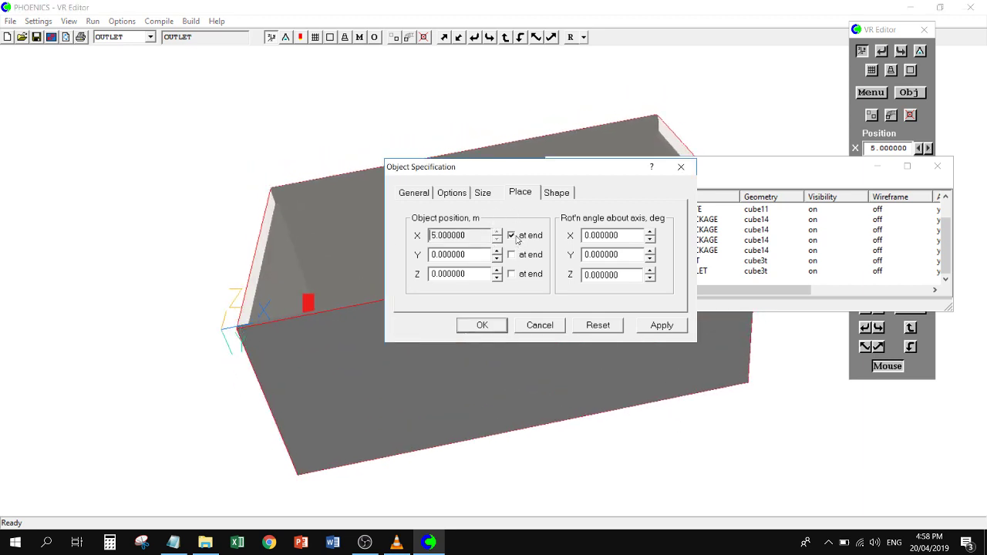
left_click(662, 330)
left_click(489, 330)
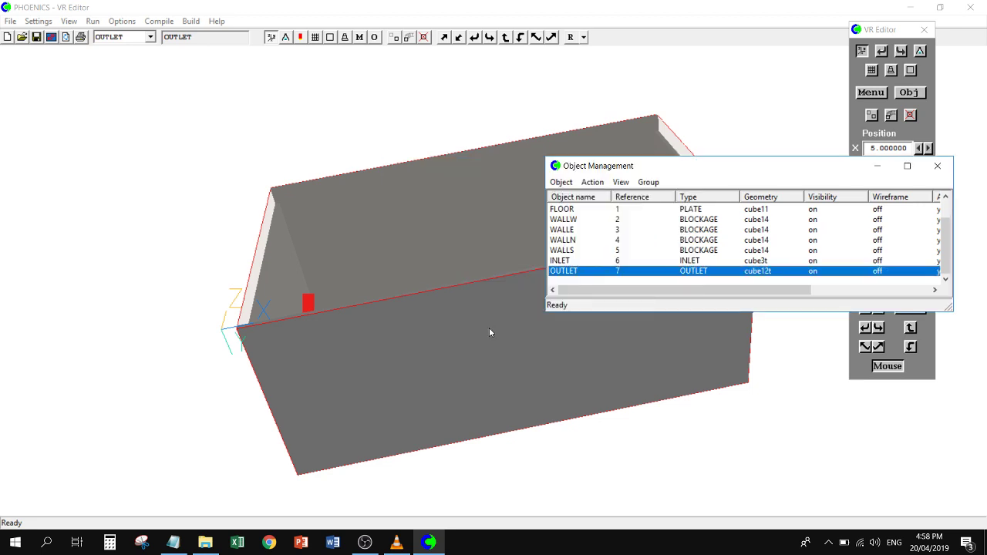
- Hide the object list and inspect the outlet's settings from several room angles
left_click(877, 171)
left_click_drag(550, 278, 626, 229)
double_click(625, 222)
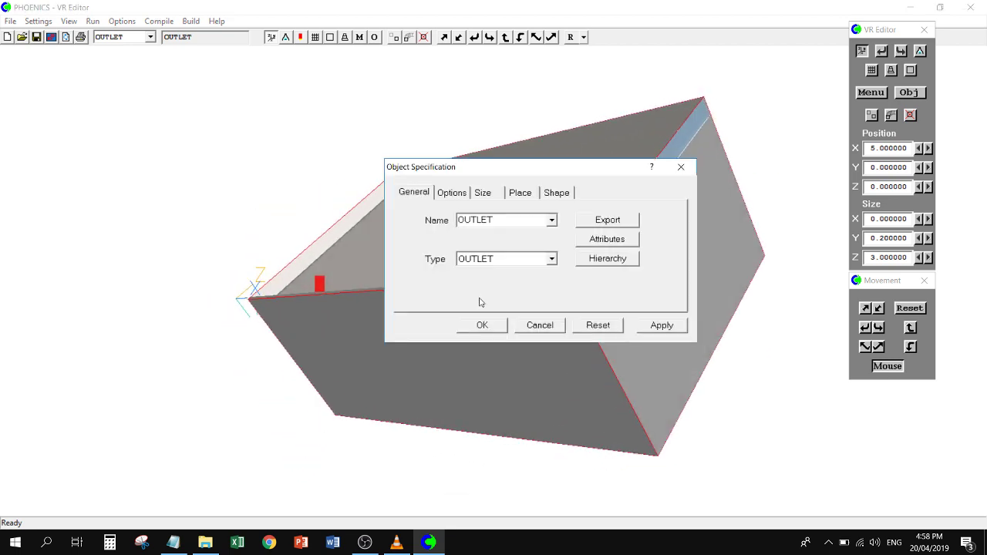
left_click(685, 165)
left_click_drag(688, 169, 467, 308)
left_click_drag(741, 207, 707, 252)
double_click(579, 198)
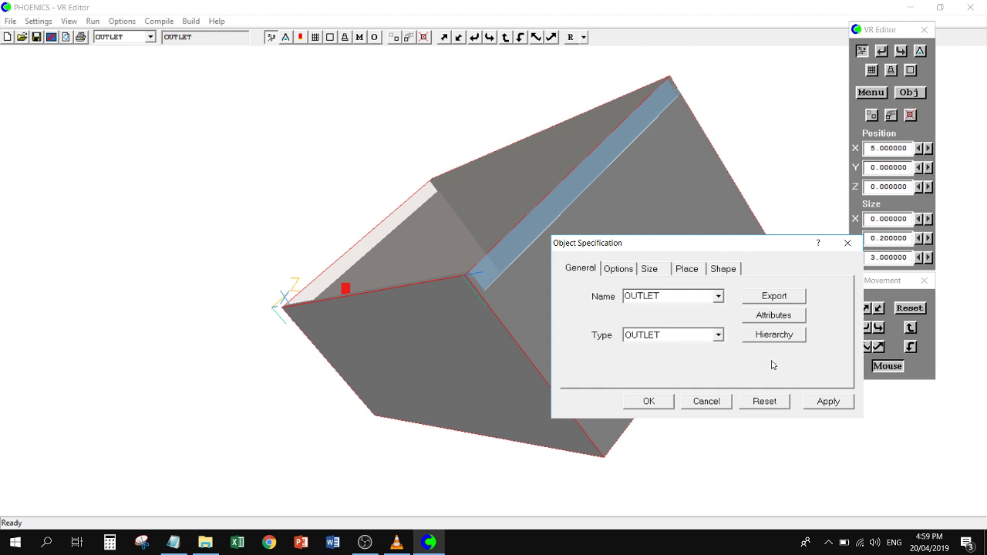
left_click(649, 401)
left_click_drag(617, 398, 554, 412)
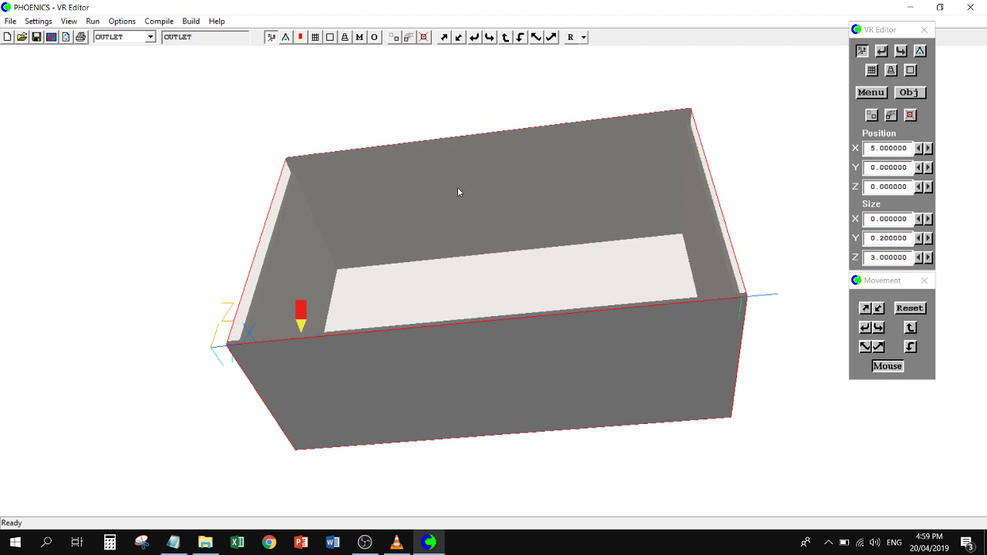
- Give the INLET an X-direction inflow velocity of 5 m/s in its attributes
double_click(263, 246)
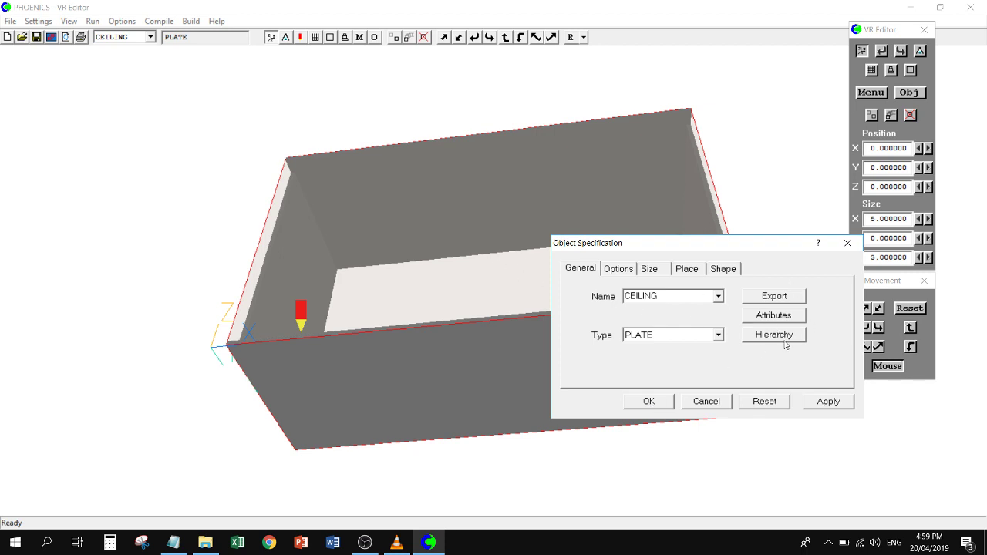
left_click(847, 244)
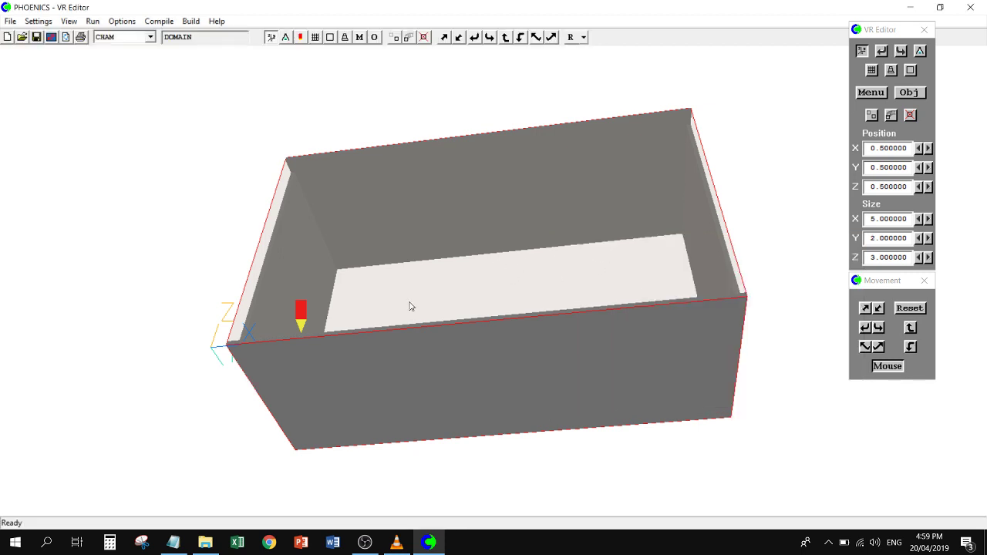
left_click_drag(414, 304, 517, 274)
double_click(362, 244)
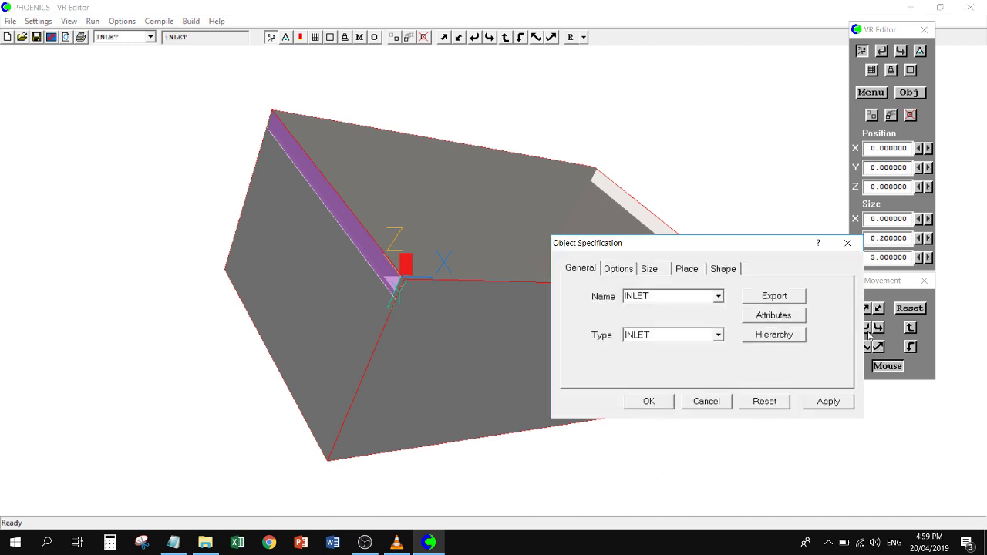
left_click(767, 321)
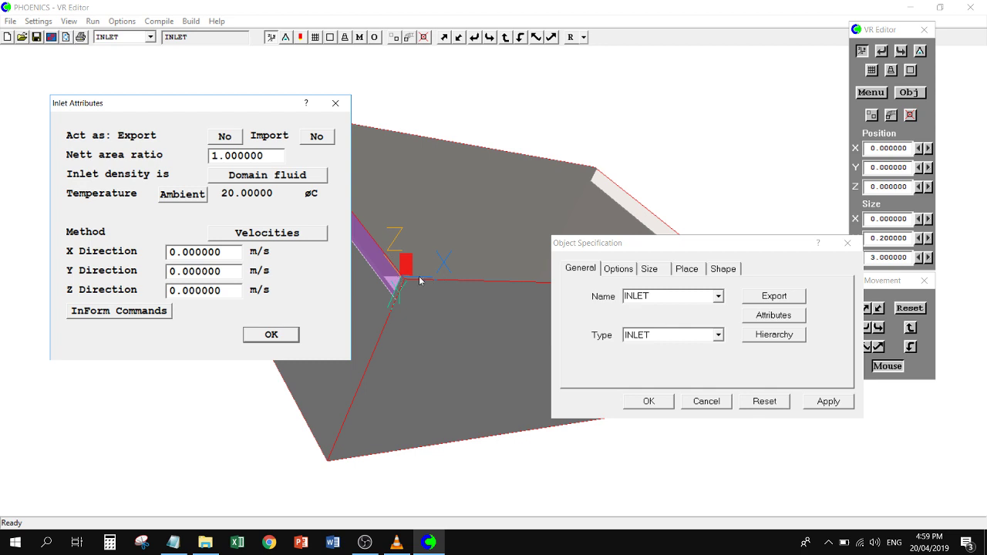
left_click_drag(219, 252, 97, 243)
type("5")
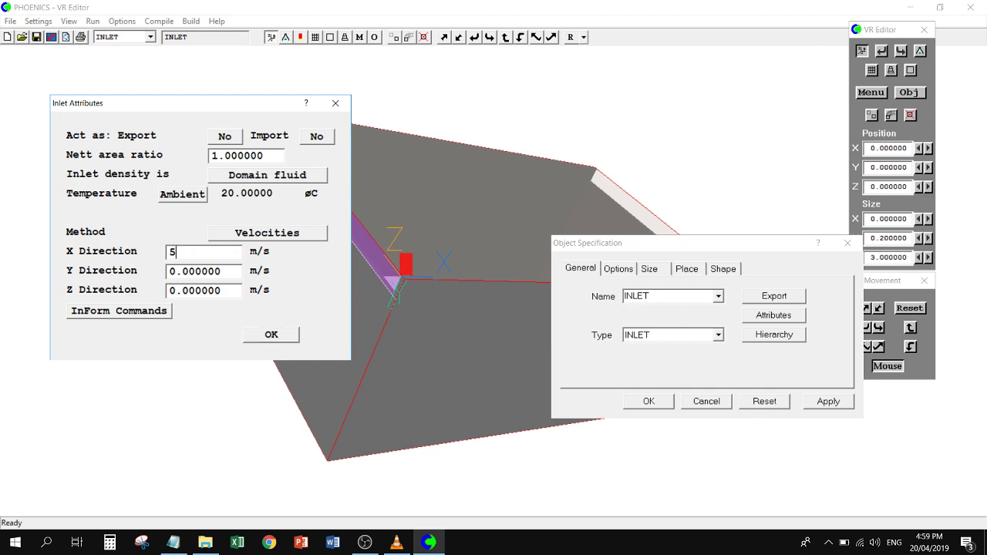
left_click(260, 335)
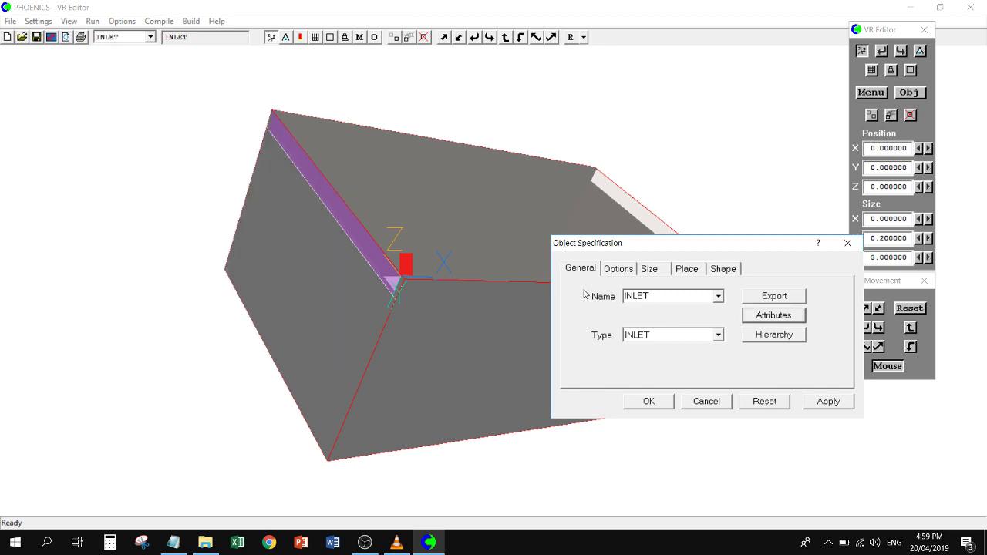
left_click(470, 308)
- Set the OUTLET's external X velocity to 5 m/s and apply the change
left_click_drag(470, 308, 266, 212)
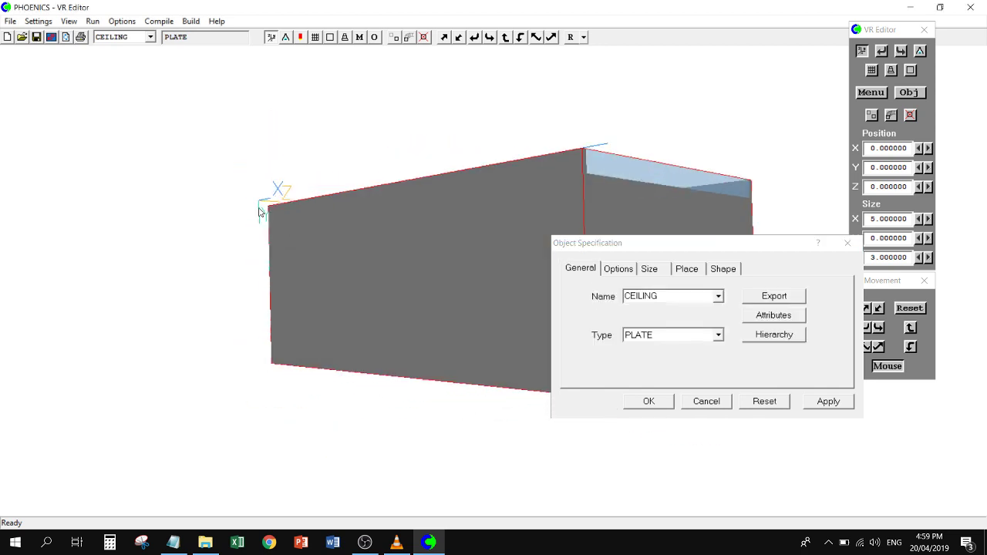
left_click(621, 162)
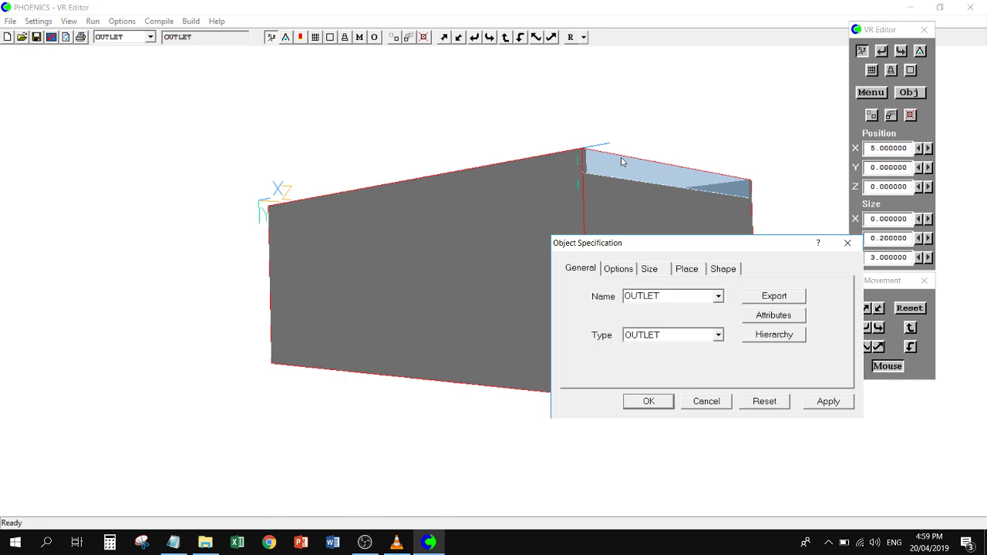
left_click(774, 315)
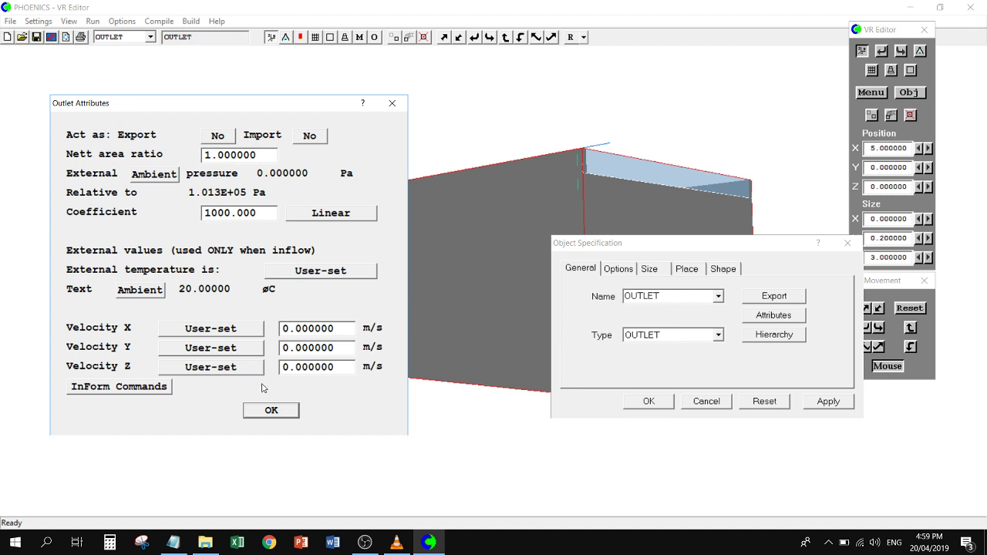
double_click(314, 324)
type("5")
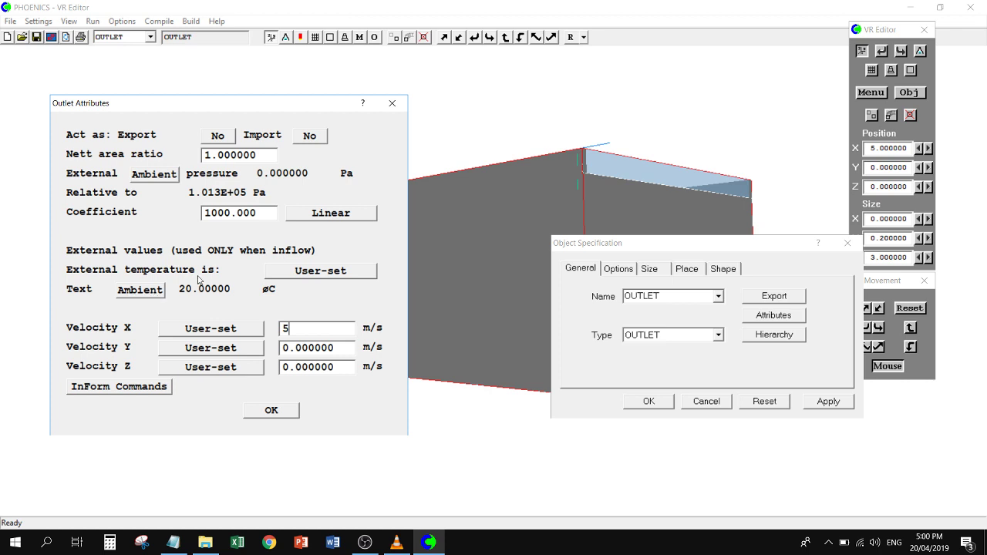
left_click(283, 413)
left_click_drag(282, 411, 400, 411)
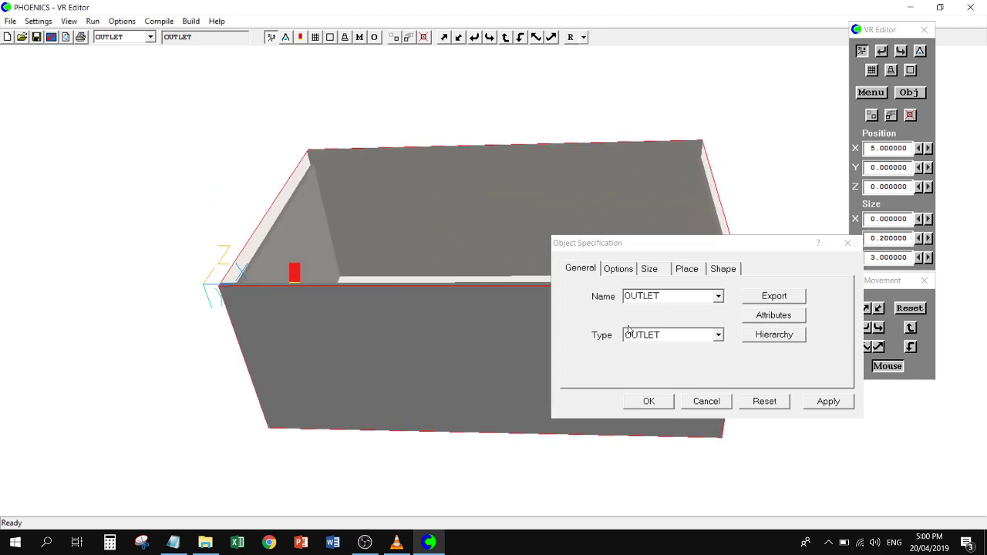
left_click(829, 401)
- Close the outlet settings, view the room from above and create a new blockage object
left_click(649, 401)
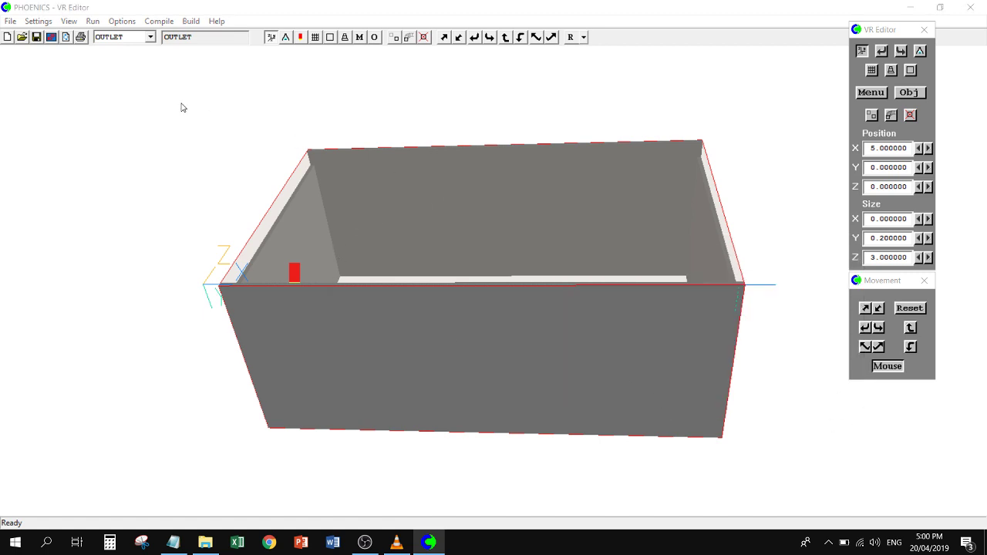
left_click_drag(406, 215, 501, 223)
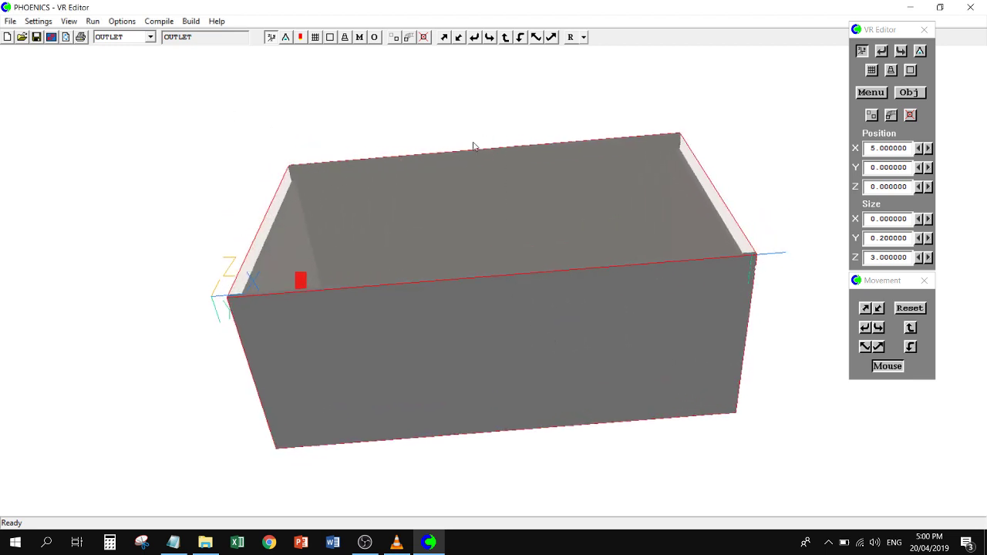
left_click_drag(566, 239, 188, 208)
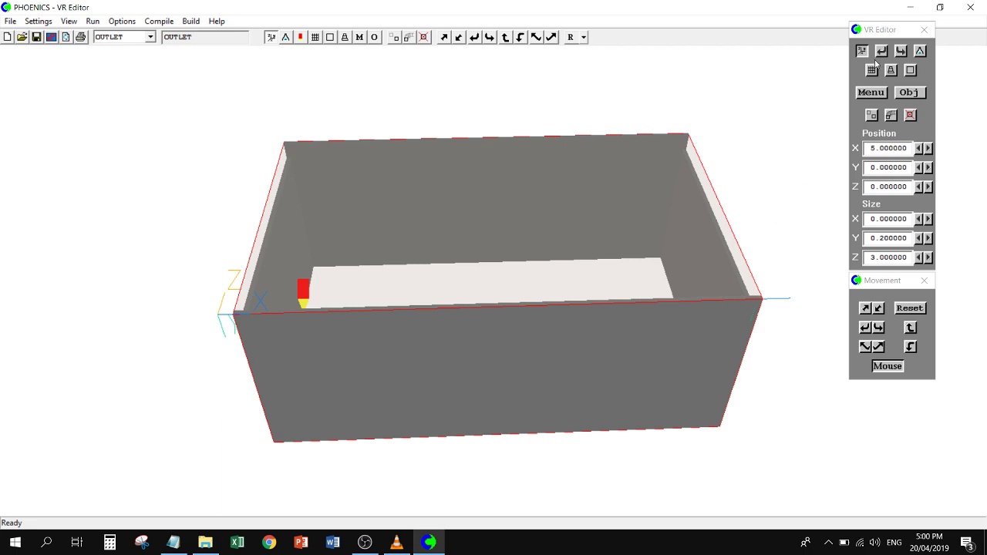
left_click(908, 91)
left_click(561, 182)
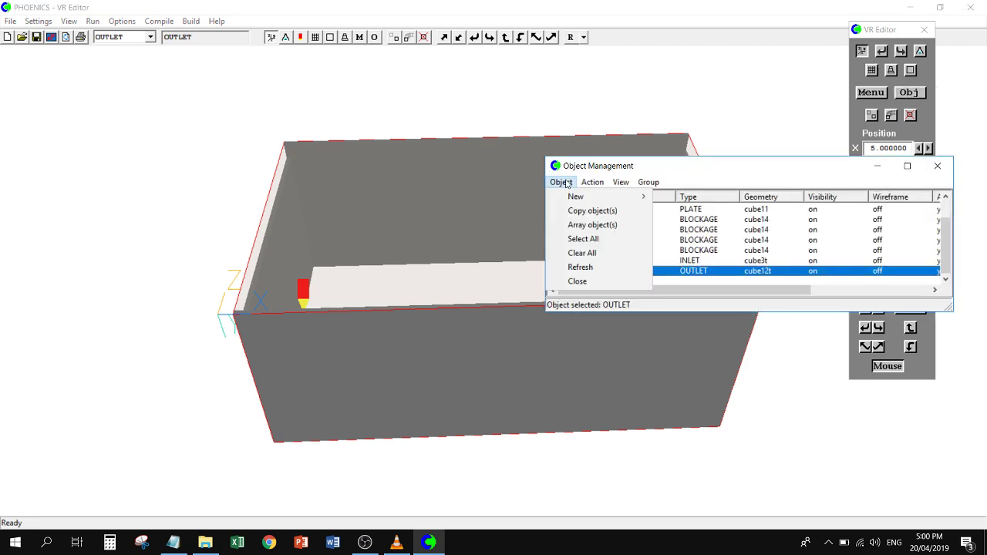
mouse_move(570, 196)
left_click(671, 198)
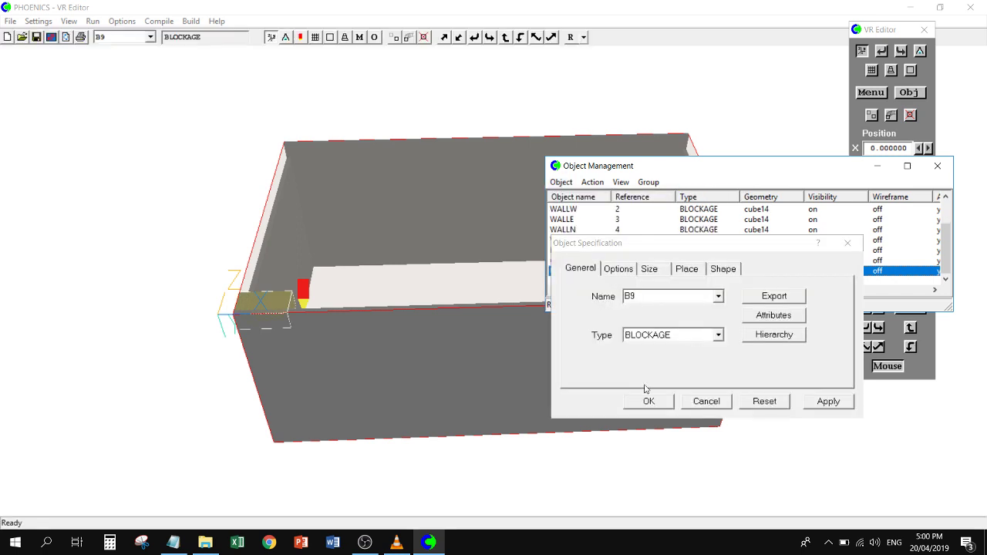
- Size the blockage to 0.48 × 0.35 × 3 m, spanning the wall up to the domain top
left_click(654, 272)
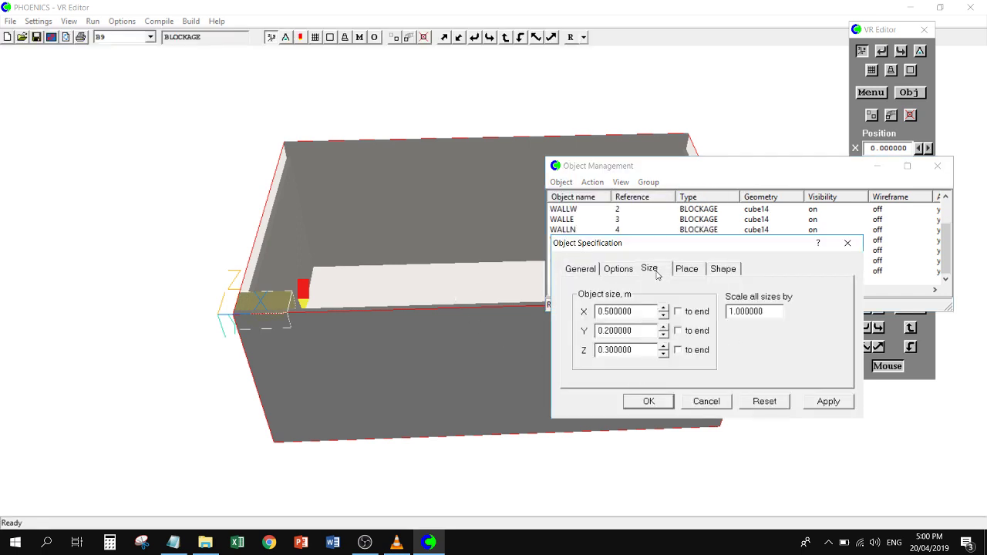
left_click(678, 312)
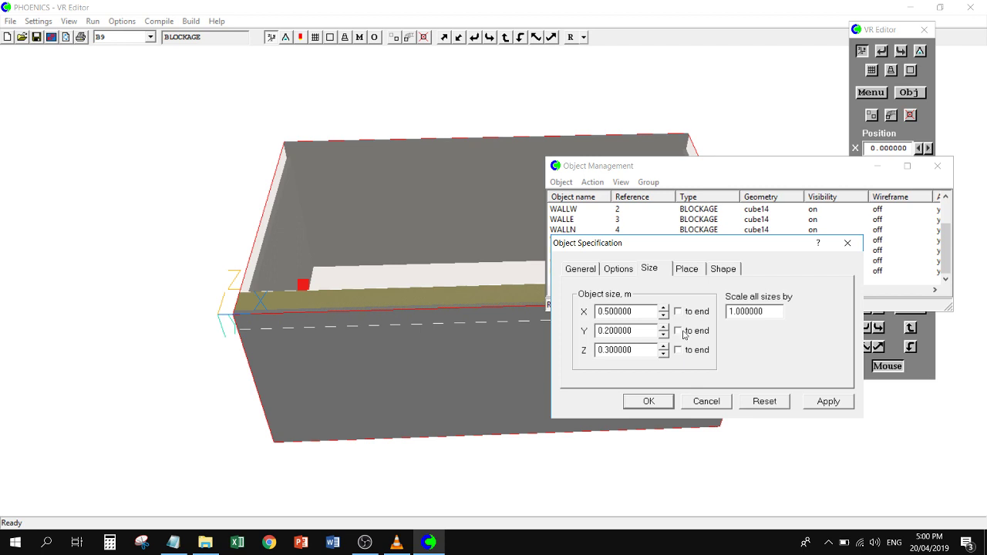
left_click(677, 350)
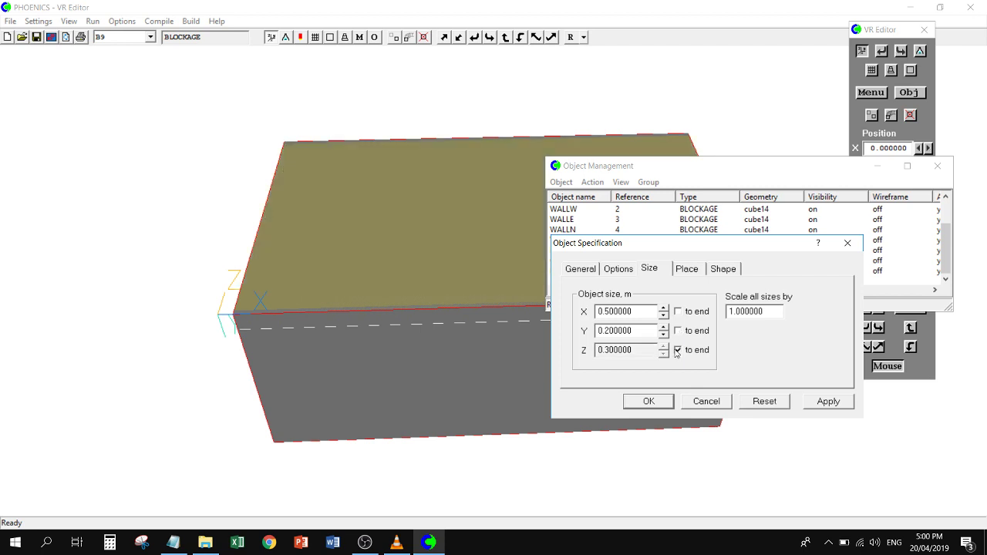
left_click(664, 315)
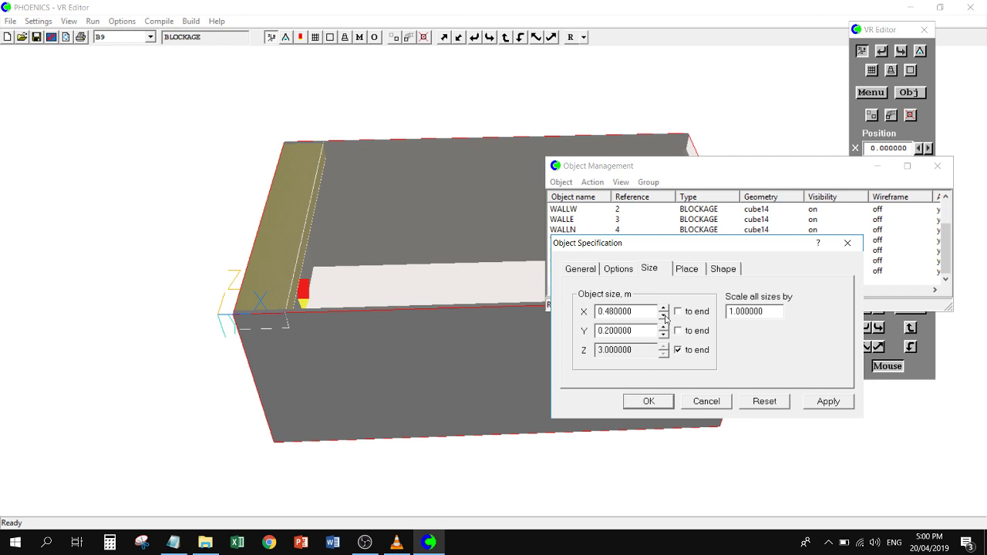
left_click(663, 328)
left_click(664, 328)
left_click(664, 328)
left_click(664, 331)
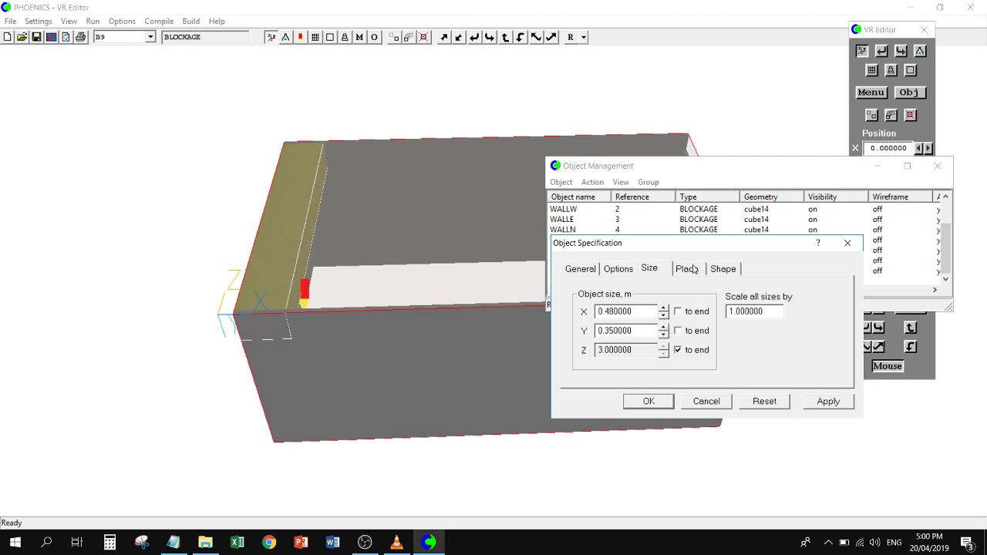
- Place the blockage at X = 2 m and apply it
left_click(687, 268)
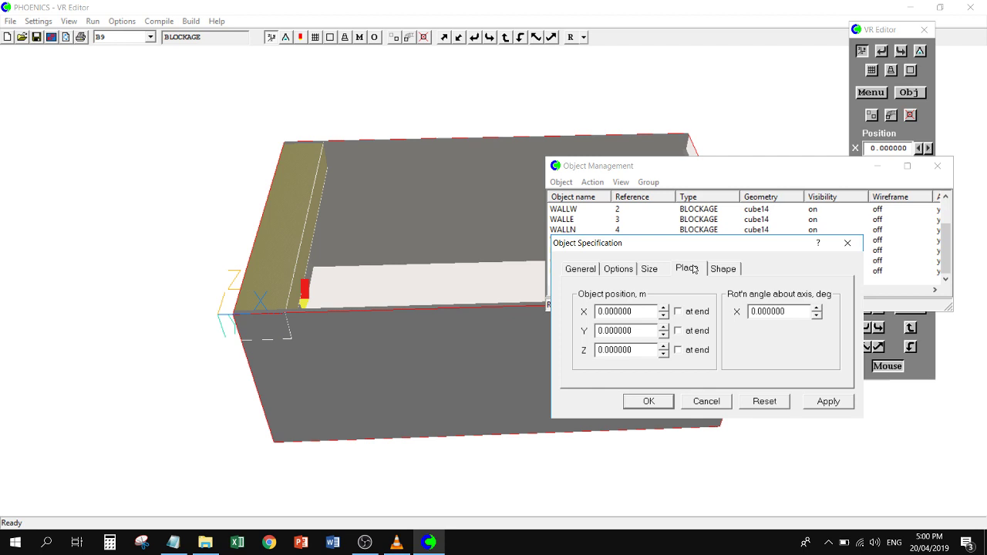
left_click(663, 308)
left_click(663, 308)
left_click(663, 308)
left_click(663, 309)
left_click(663, 308)
left_click(664, 309)
left_click(664, 309)
left_click_drag(652, 311, 571, 311)
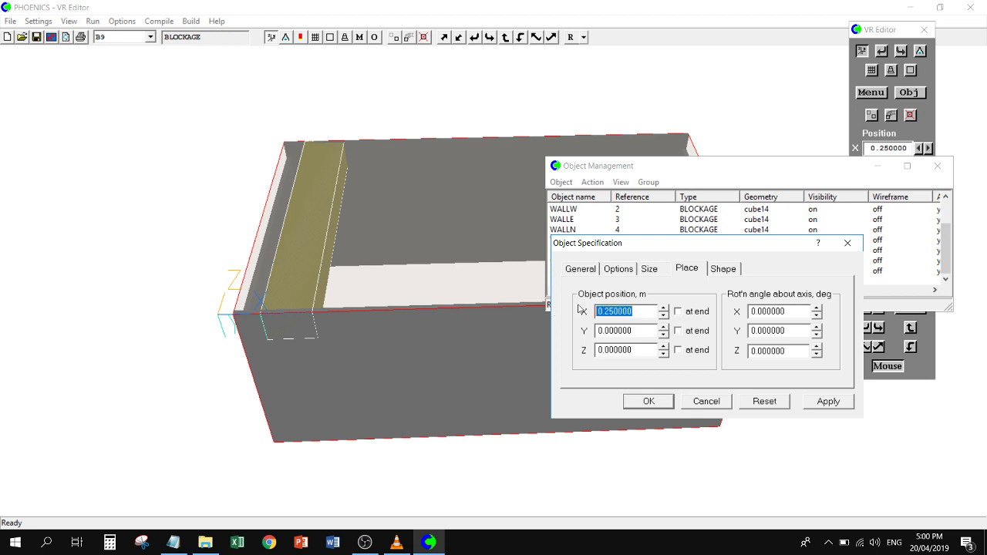
type("2")
key("Return")
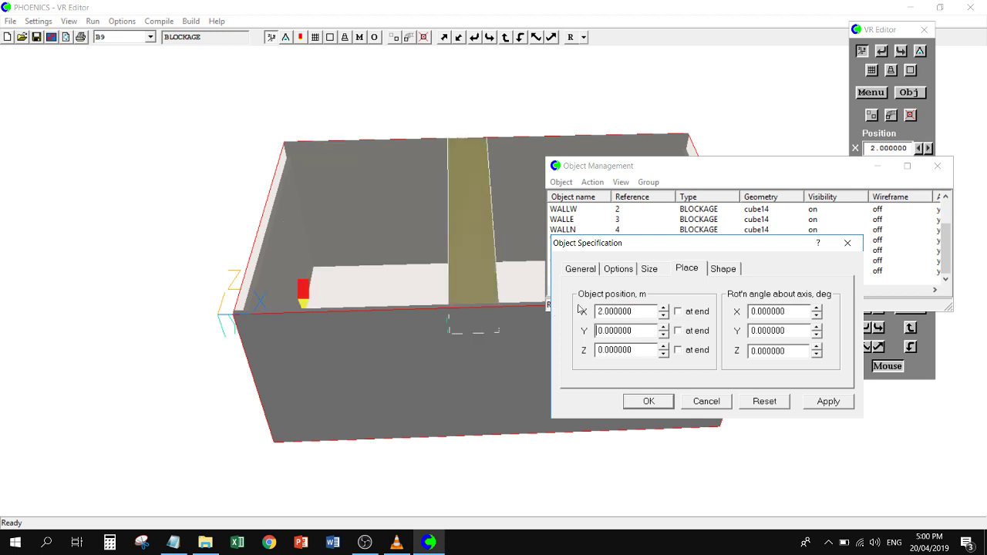
left_click(826, 401)
- Rename blockage B9 to BLOCK, confirm, and close Object Management
left_click(580, 269)
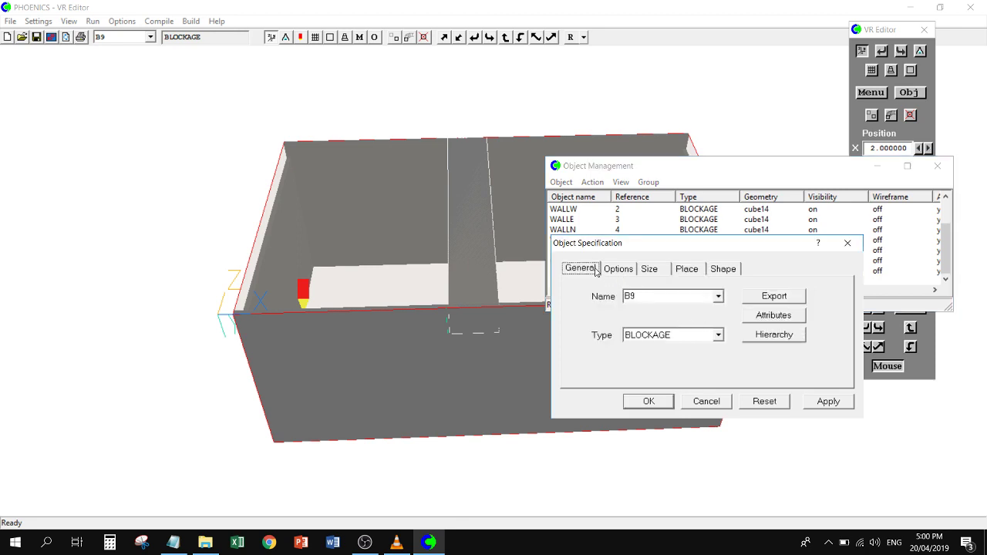
left_click(700, 295)
type("BLOCK")
left_click(832, 401)
left_click(642, 401)
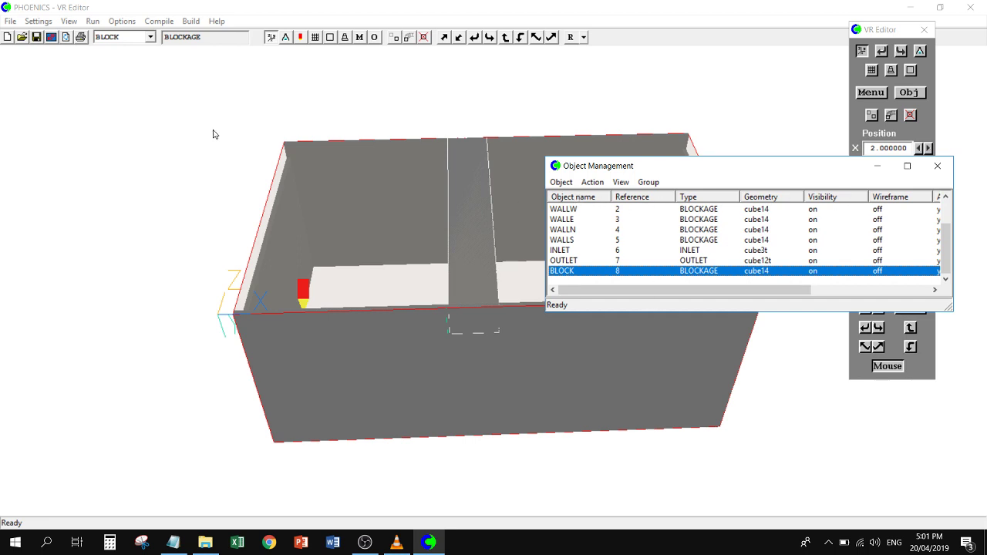
left_click(872, 165)
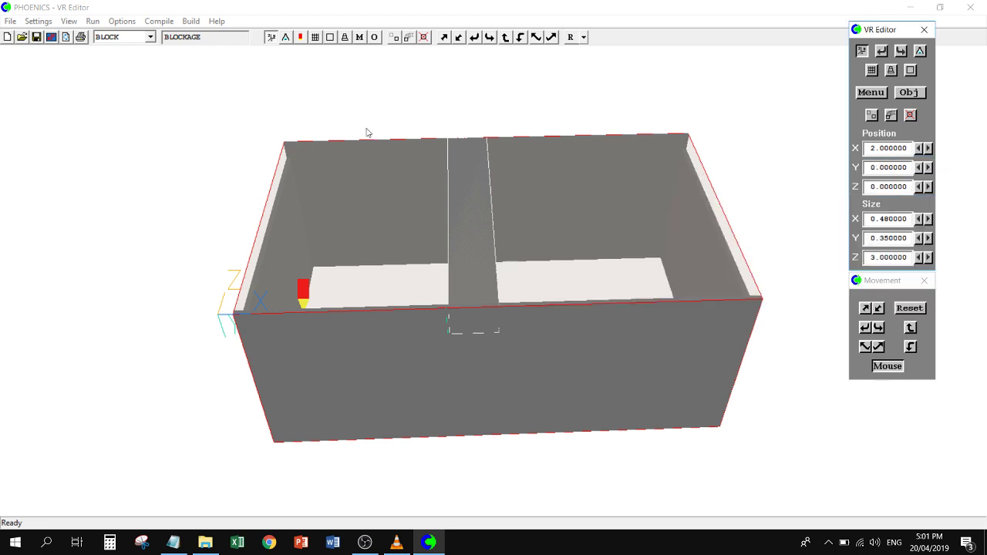
- Run the solver, keeping both the Q1 and EARDAT save options ticked
left_click(92, 20)
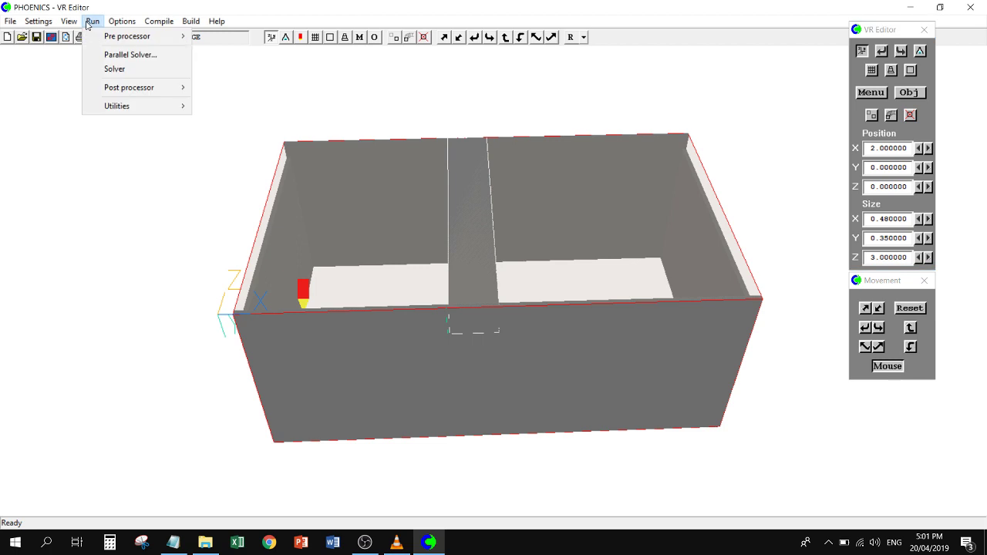
left_click(114, 69)
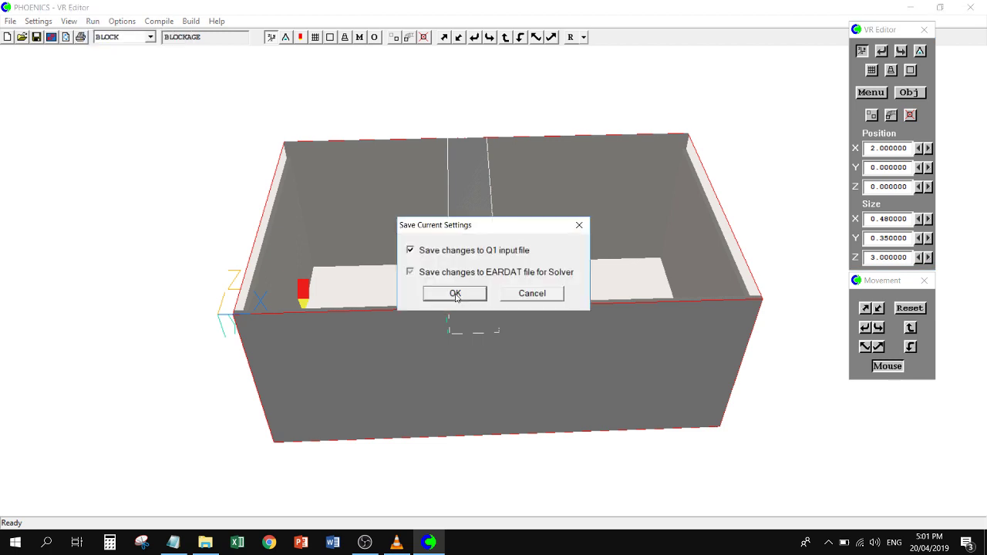
left_click(455, 294)
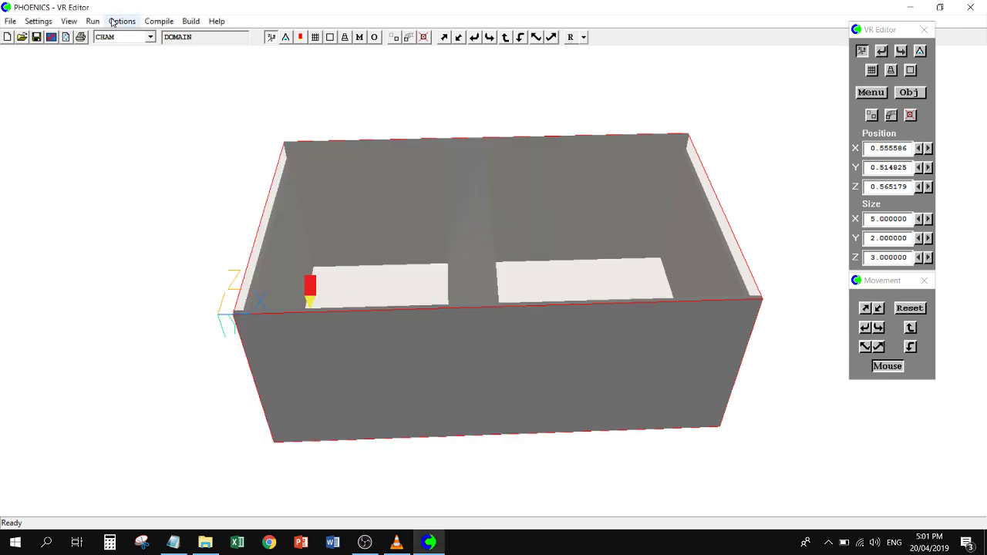
- Launch the VR Viewer post-processor, accepting the result file names and the mismatch warning
left_click(94, 22)
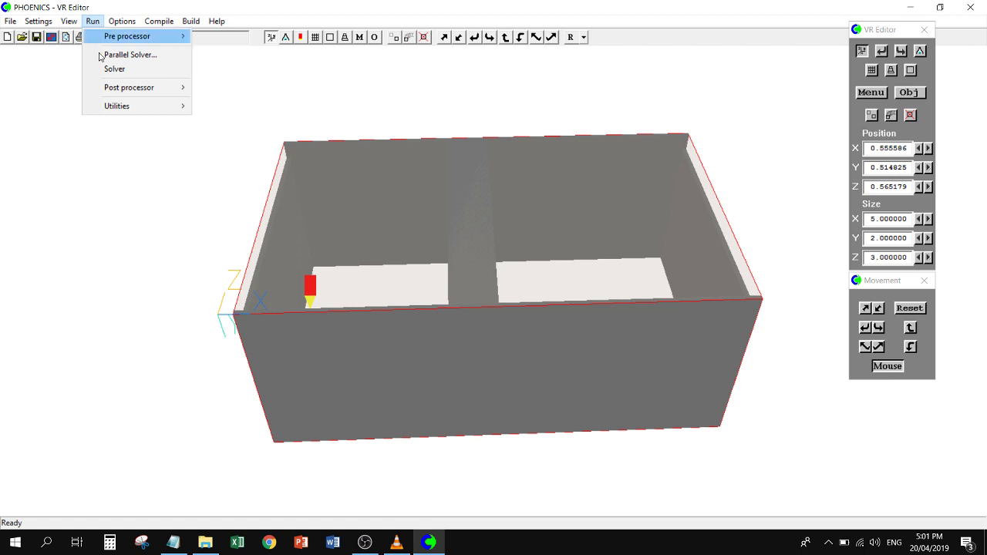
mouse_move(124, 90)
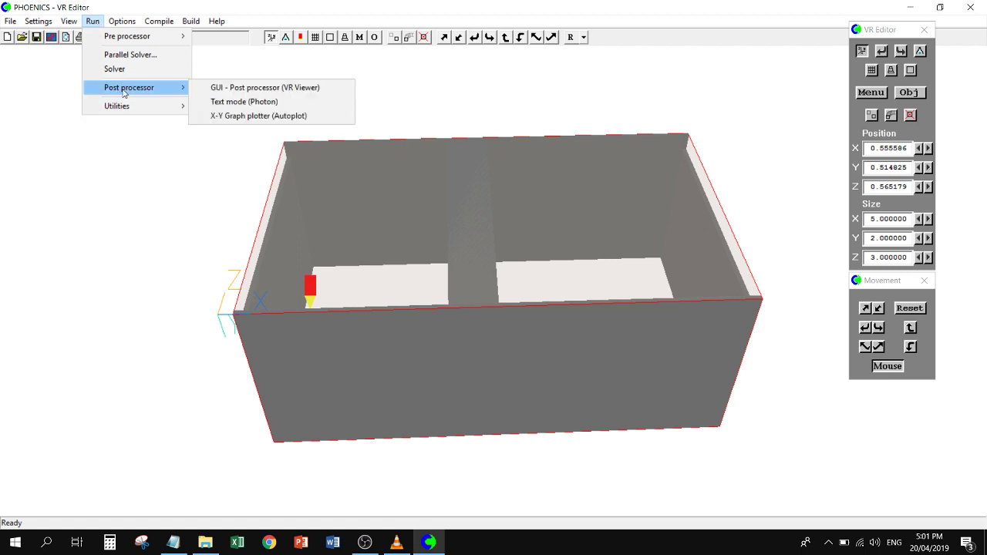
left_click(242, 92)
left_click(531, 197)
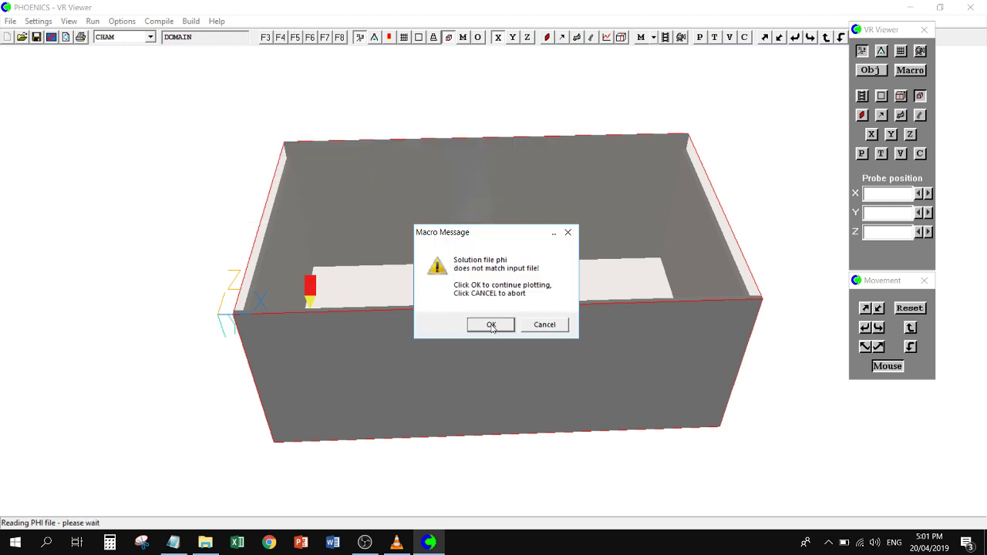
left_click(491, 325)
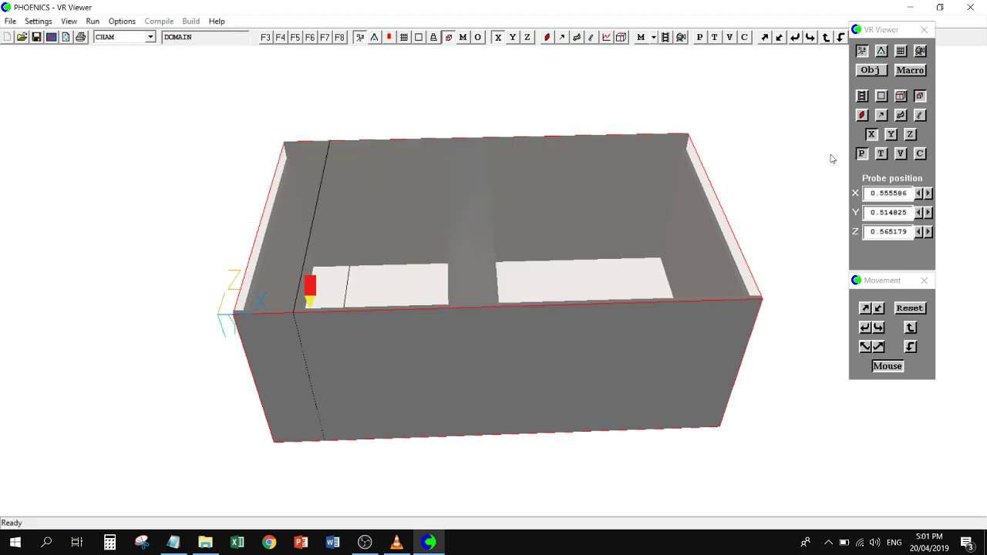
mouse_move(578, 282)
left_mouse_down()
mouse_move(609, 242)
mouse_move(551, 278)
mouse_move(588, 282)
left_mouse_up()
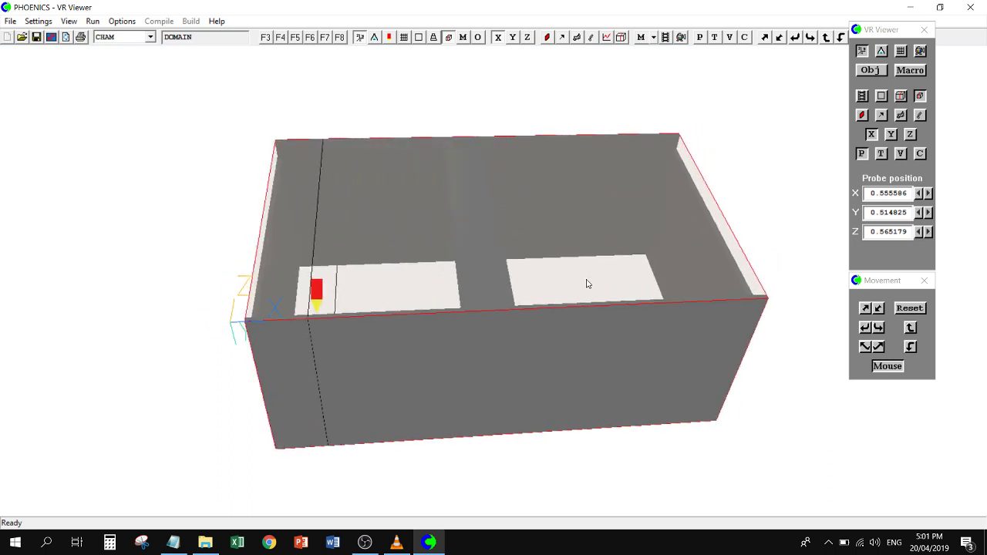
- Show velocity contours on a horizontal Y-direction slice across the room
left_click(863, 115)
left_click_drag(610, 286, 695, 221)
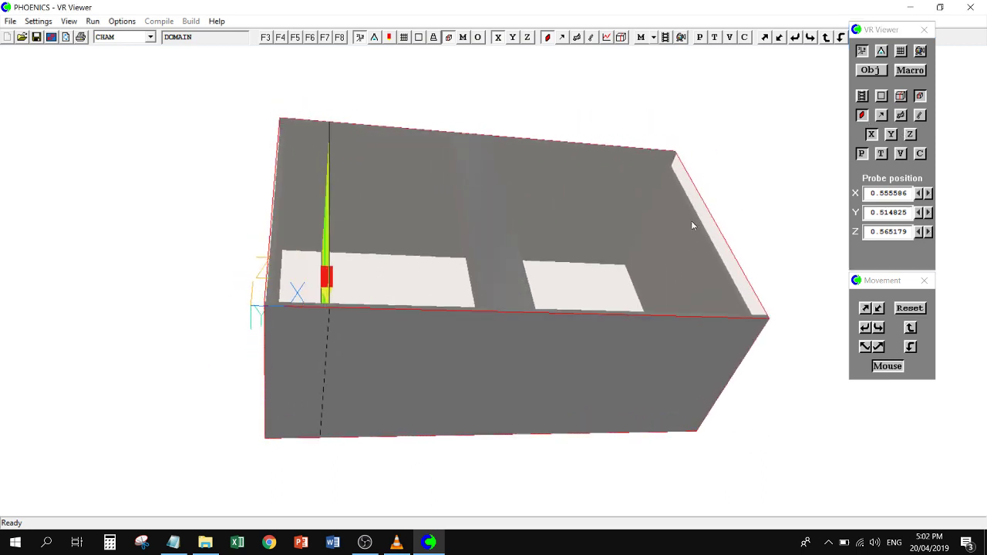
left_click(892, 135)
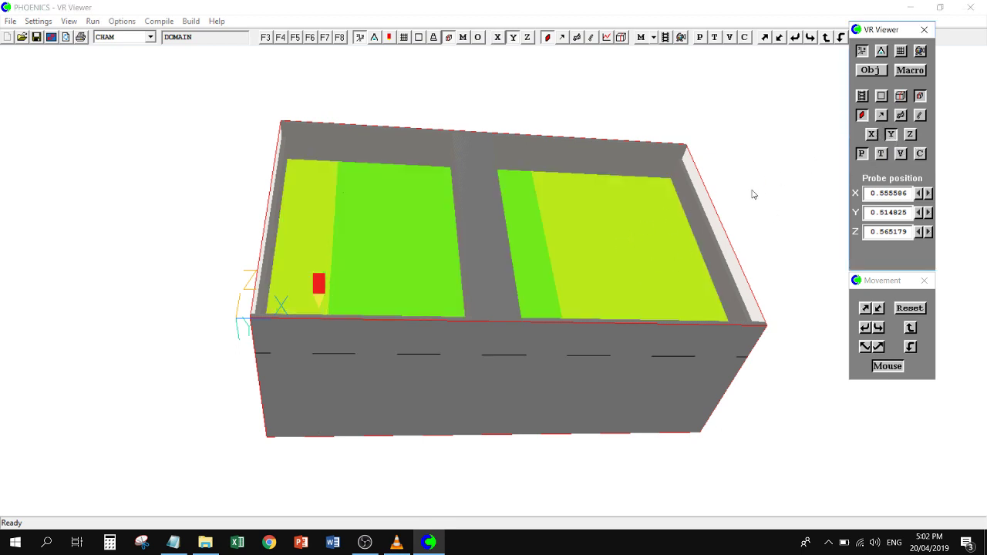
left_click(862, 116)
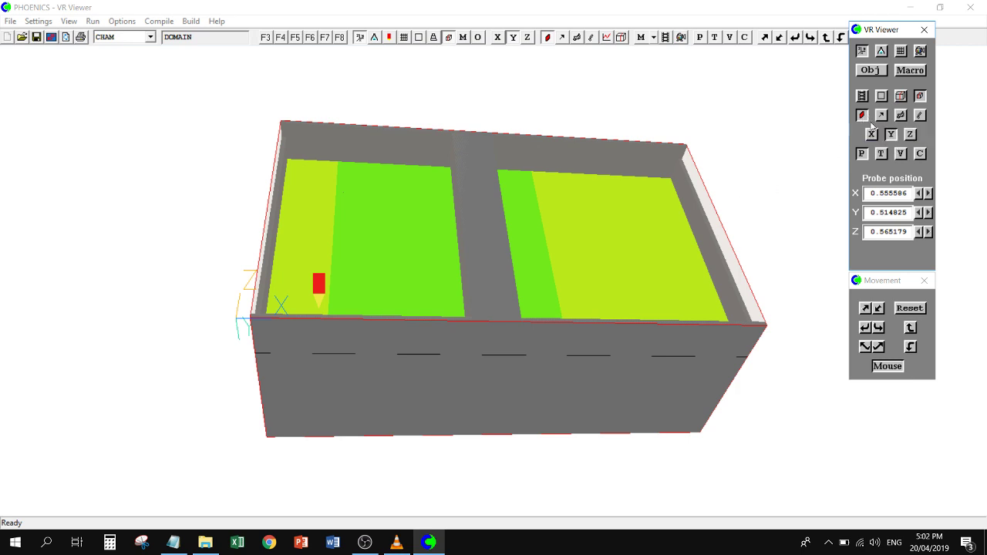
left_click(901, 154)
left_click_drag(753, 264, 729, 311)
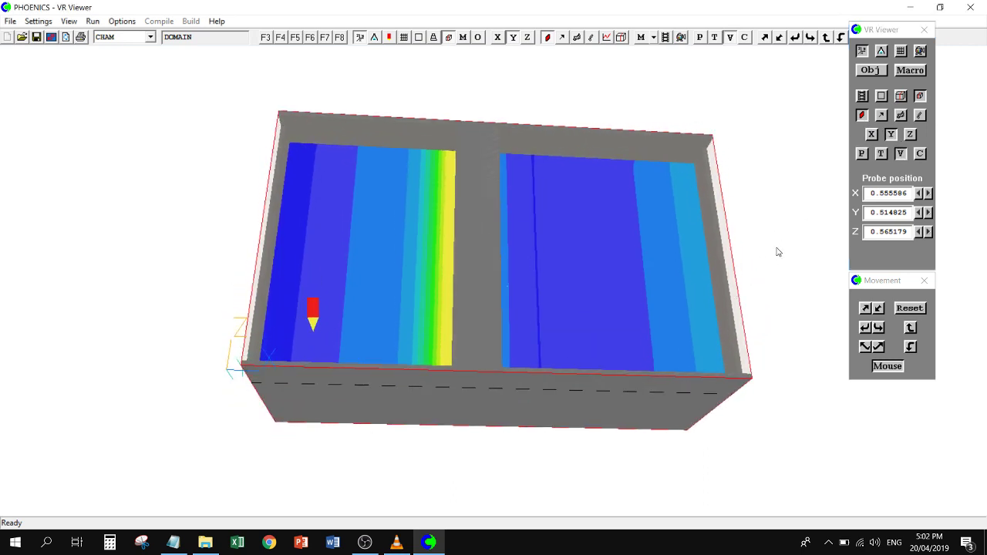
left_click_drag(673, 283, 833, 165)
- Add velocity vector arrows to the contour slice and tilt the view
left_click(901, 115)
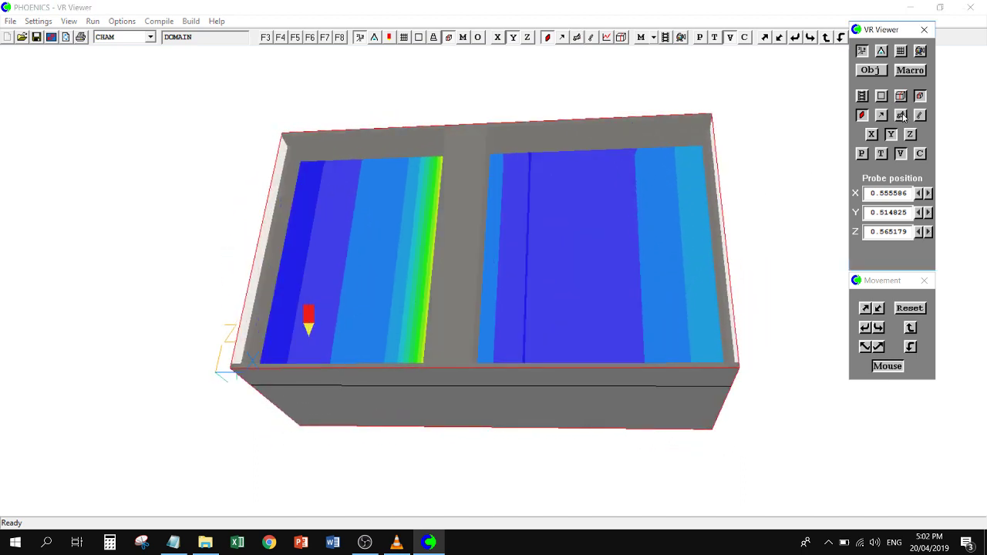
left_click(903, 115)
left_click(882, 116)
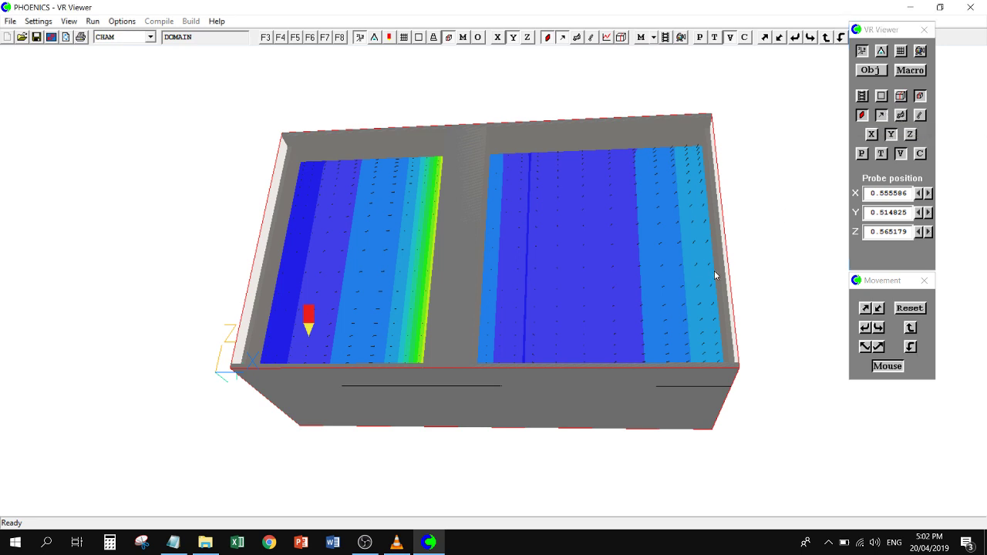
left_click_drag(716, 276, 386, 359)
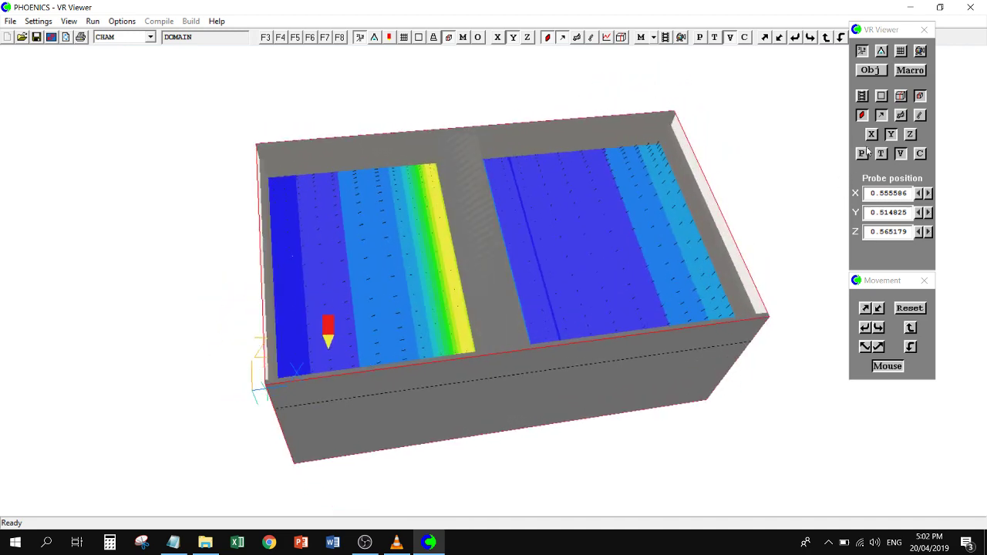
- Set streamlines to start along a line with 20 streamlines
left_click(921, 115)
left_click_drag(402, 249, 566, 169)
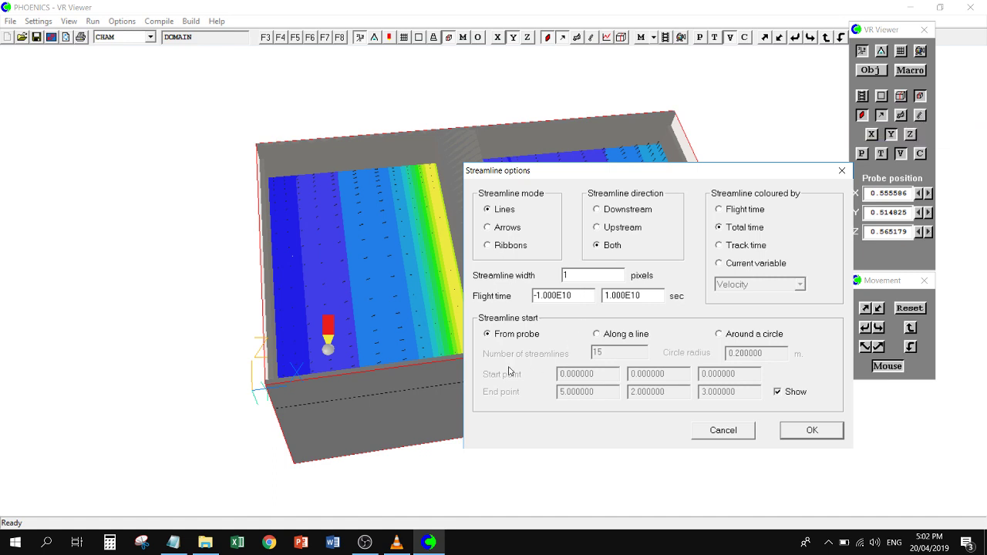
left_click(609, 334)
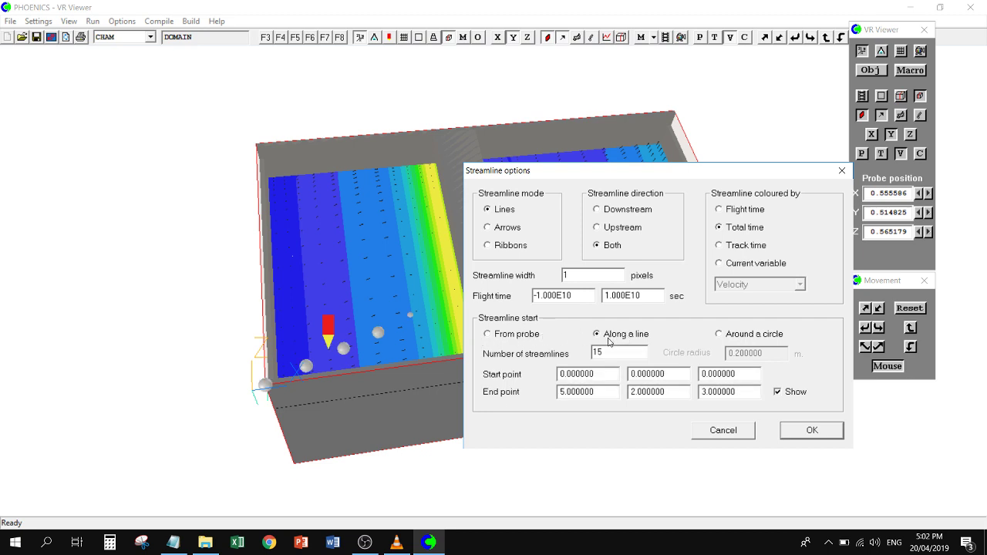
left_click_drag(610, 354, 546, 354)
type("20")
- Confirm the streamline settings and create the streamlines, accepting each track's macro message
left_click(810, 432)
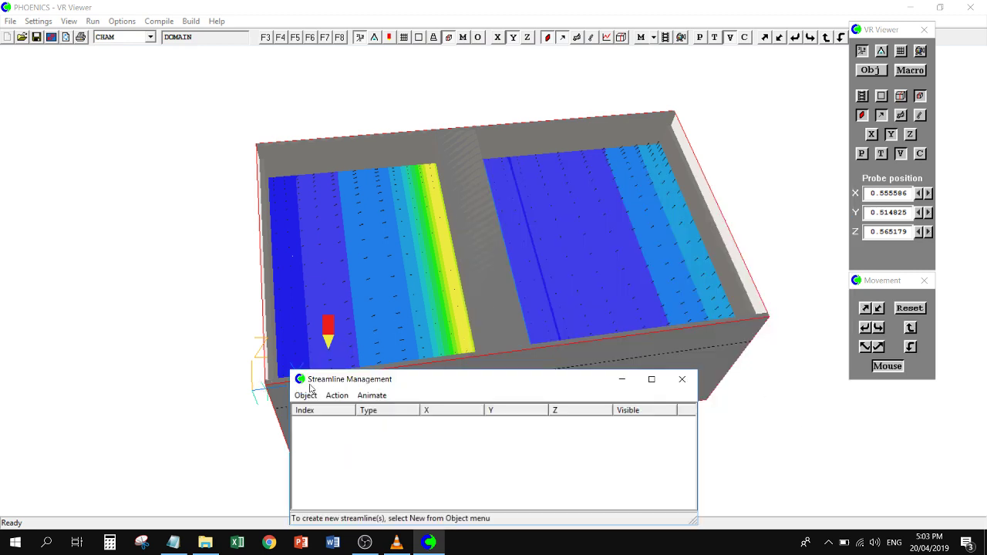
left_click_drag(454, 380, 630, 251)
left_click(483, 267)
left_click(493, 282)
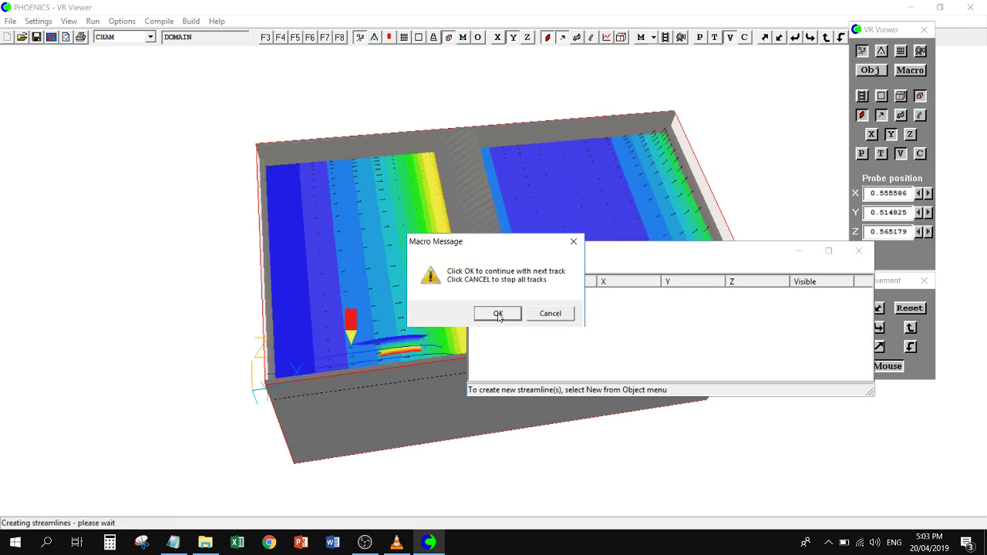
left_click(498, 313)
left_click(498, 313)
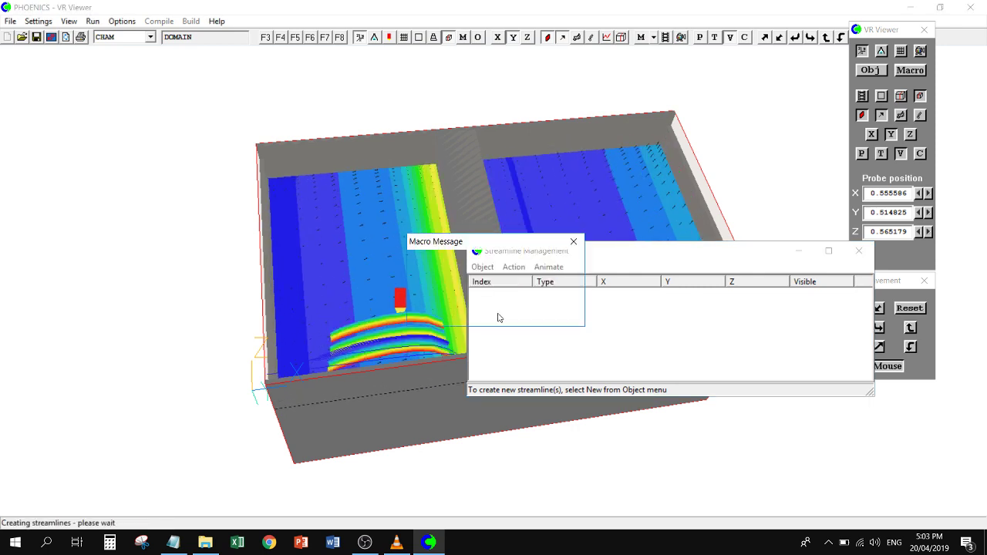
left_click(497, 313)
left_click(497, 314)
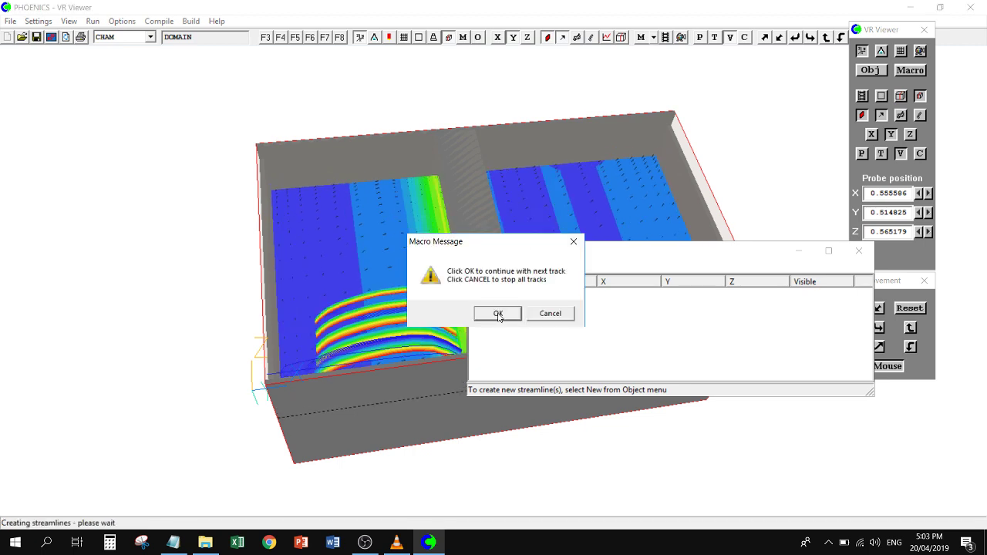
left_click(497, 313)
left_click(497, 314)
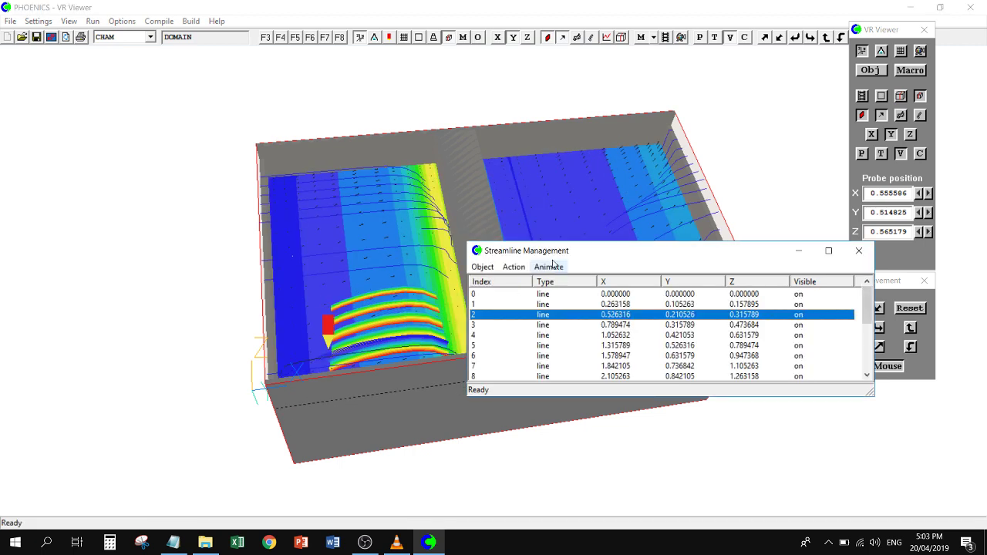
- Move the Streamline Management window down and check its Animate options
left_click_drag(560, 254, 523, 351)
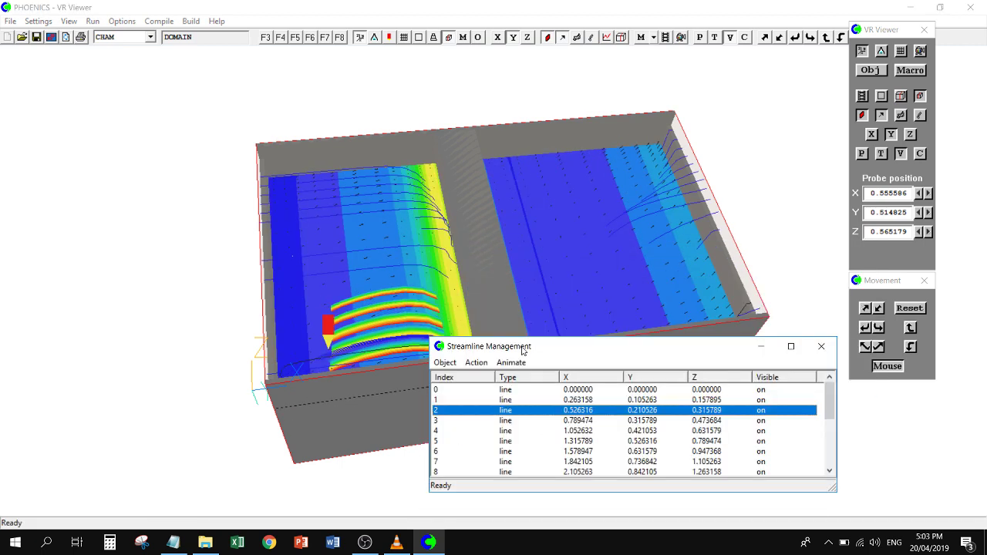
left_click(511, 362)
left_click(525, 381)
- Hide the contour planes and velocity vectors, toggling iso-surfaces on and back off
left_click(891, 136)
left_click(863, 116)
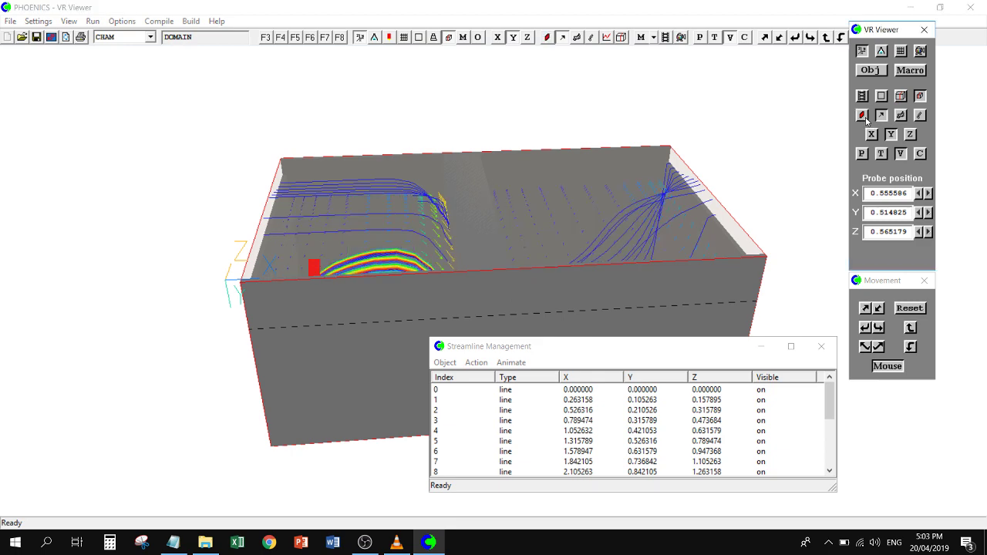
left_click(885, 117)
left_click(901, 116)
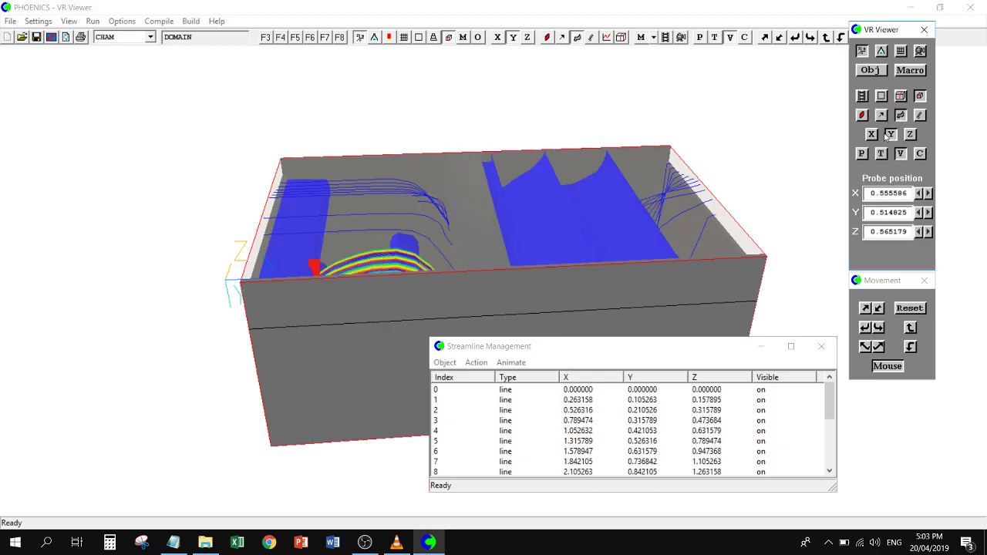
left_click(900, 116)
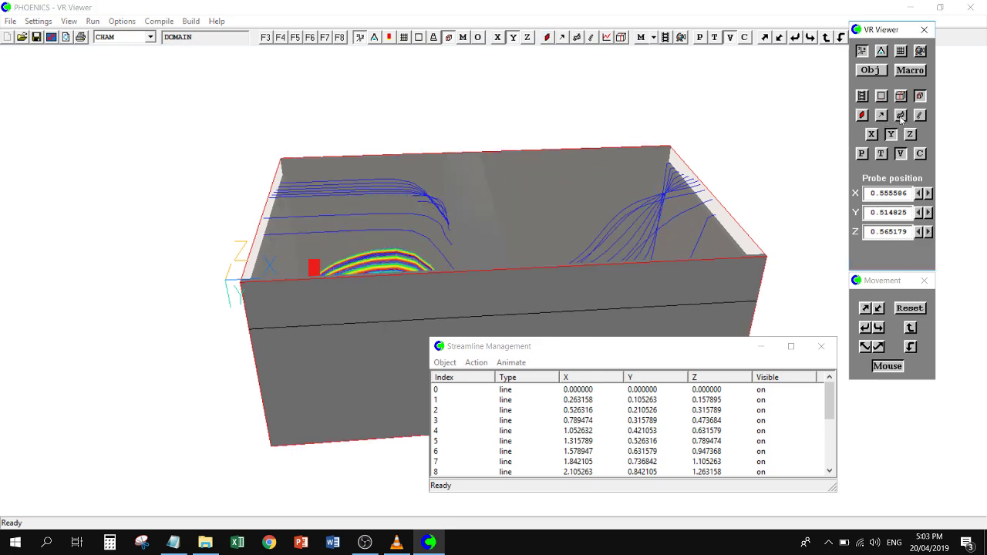
- Move the streamline list aside and rotate the room to an oblique top view
left_click_drag(622, 191, 551, 432)
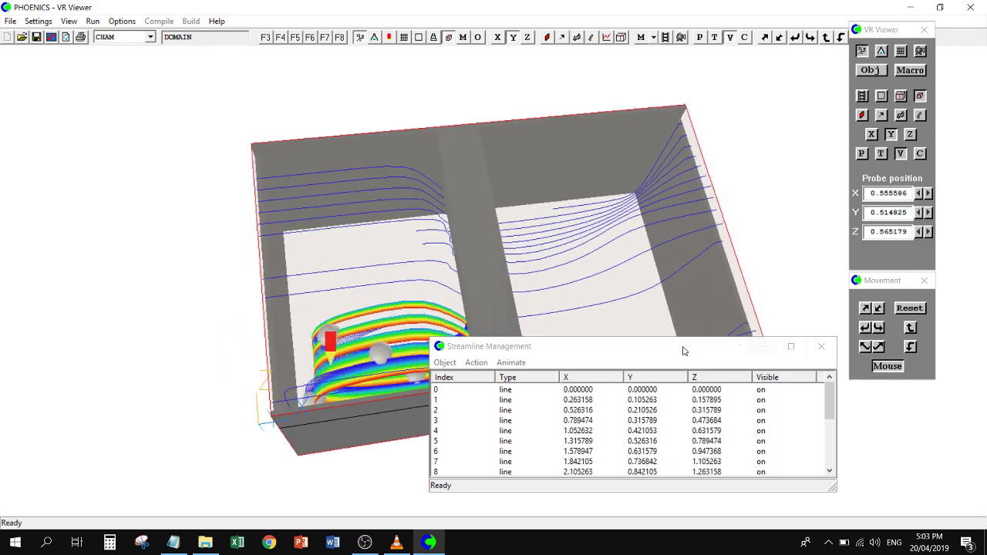
left_click_drag(683, 351, 198, 69)
left_click_drag(432, 270, 573, 243)
left_click_drag(674, 275, 531, 309)
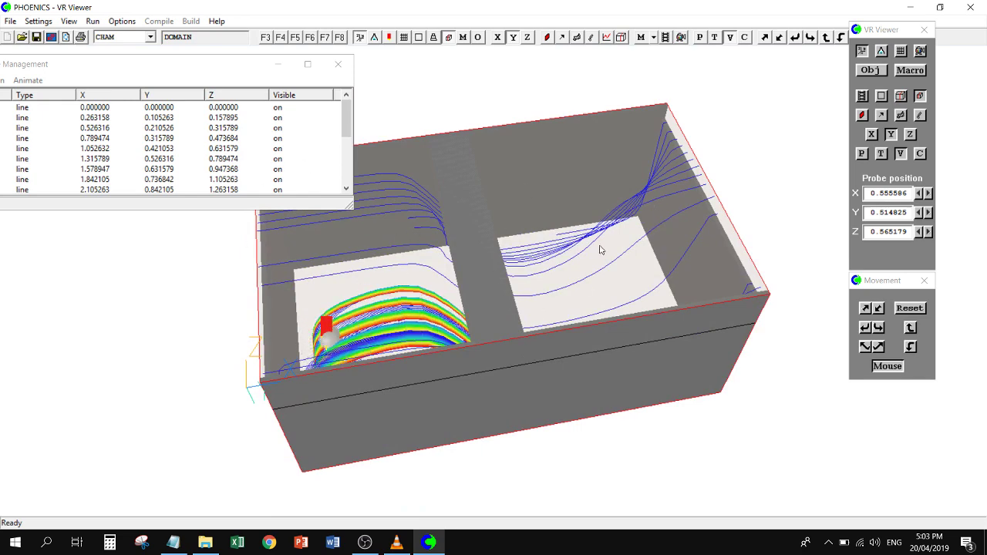
left_click_drag(626, 261, 370, 232)
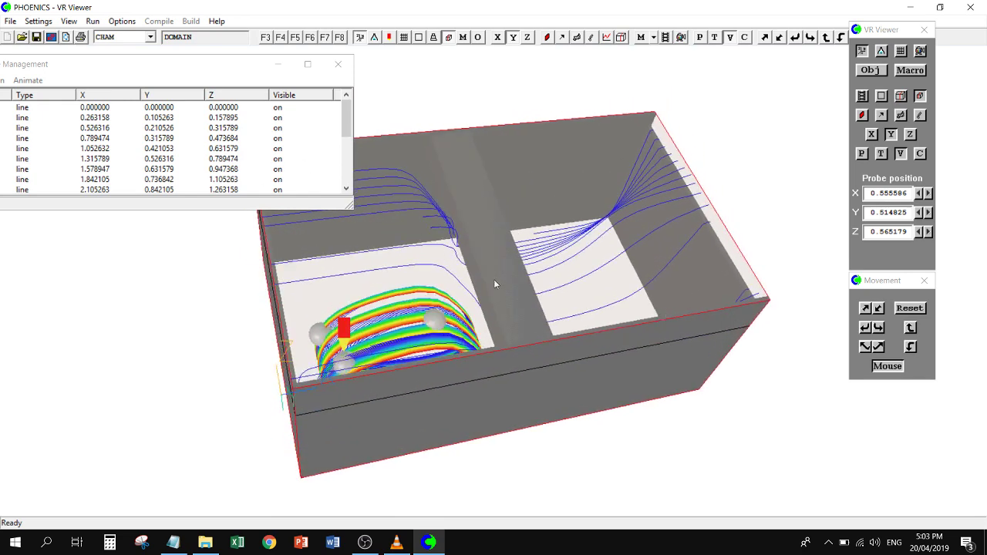
left_click_drag(648, 319, 537, 357)
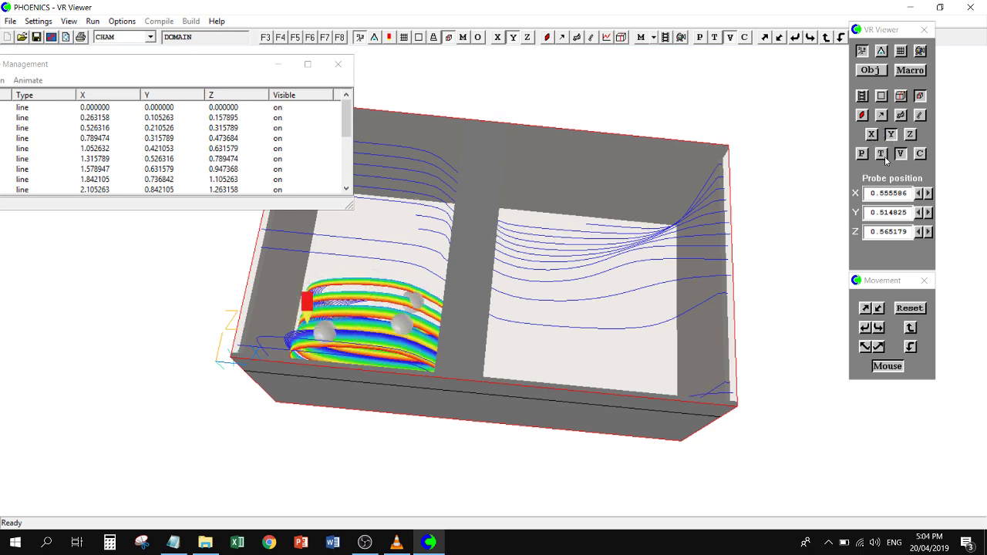
- Show contours on the compartment floors, stop the streamline animation and close Streamline Management
left_click(884, 156)
left_click(862, 115)
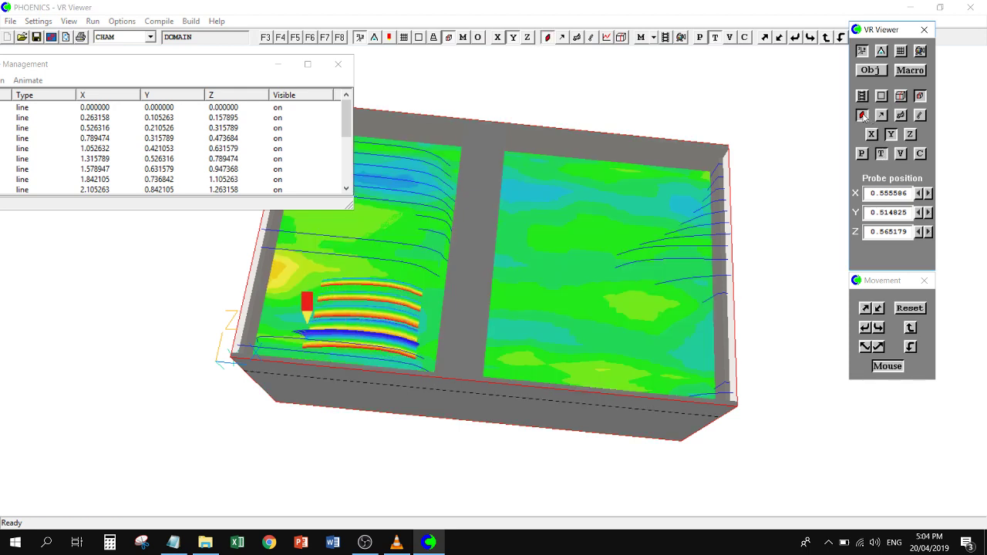
left_click(338, 64)
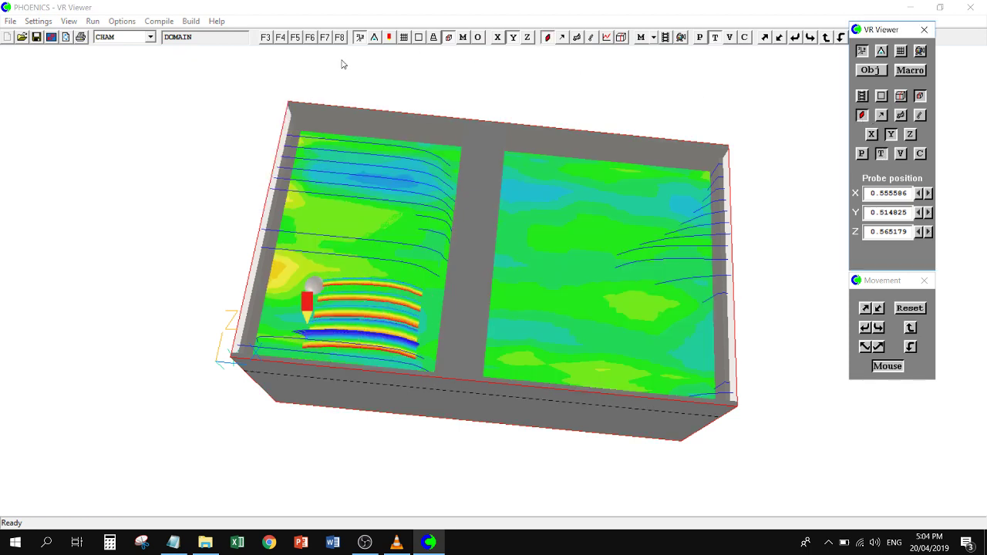
left_click(920, 115)
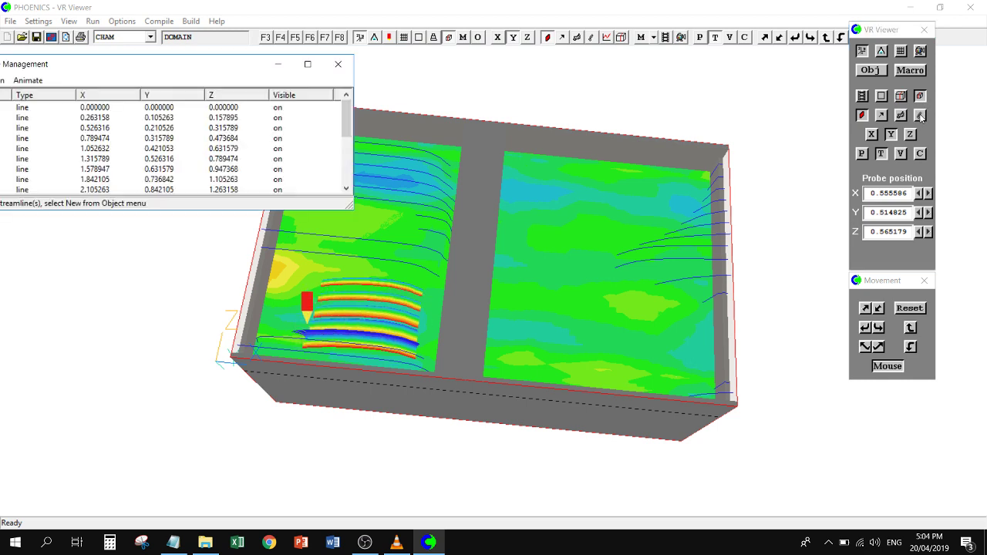
left_click(27, 80)
left_click(55, 99)
left_click(338, 64)
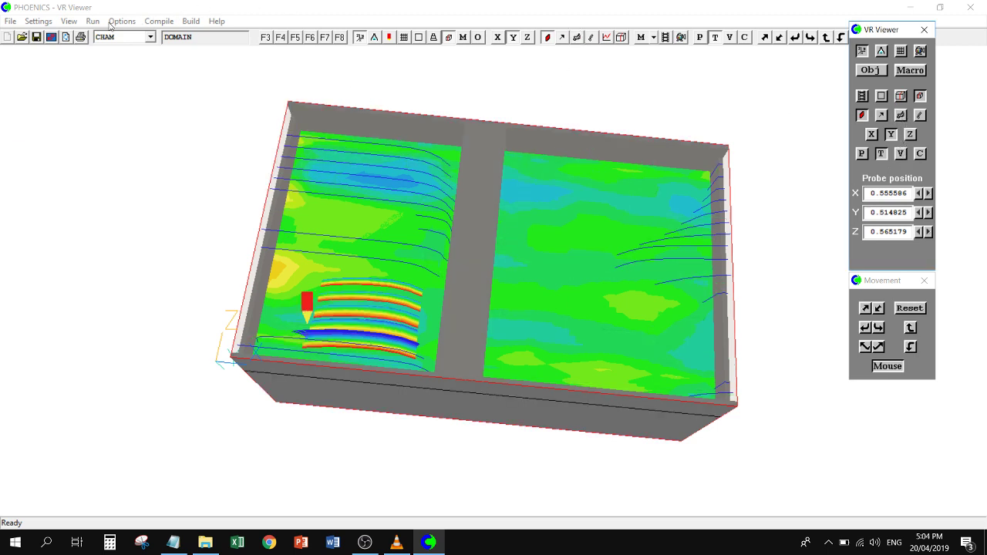
- Toggle the View menu text box and rotate the room to a more top-down view
left_click(38, 21)
mouse_move(60, 20)
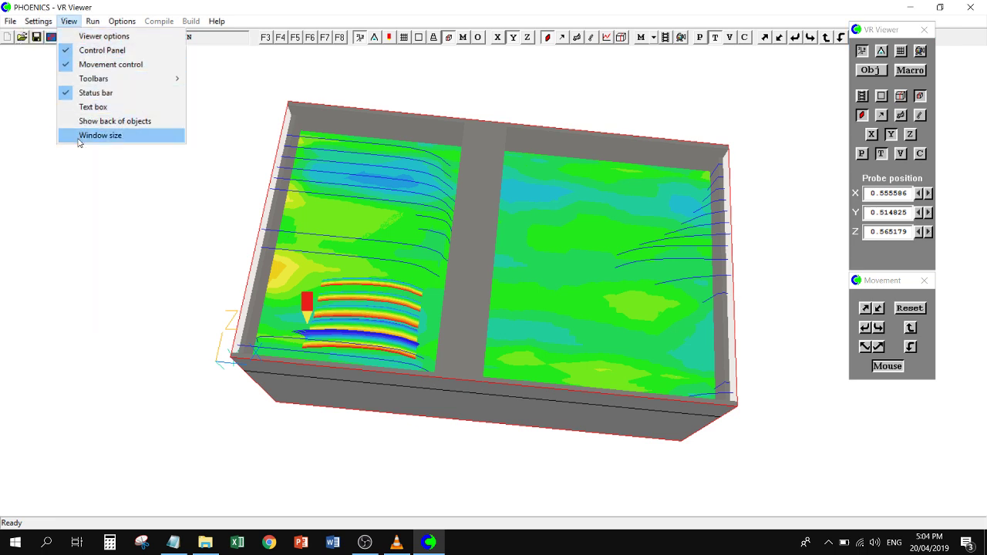
left_click(96, 107)
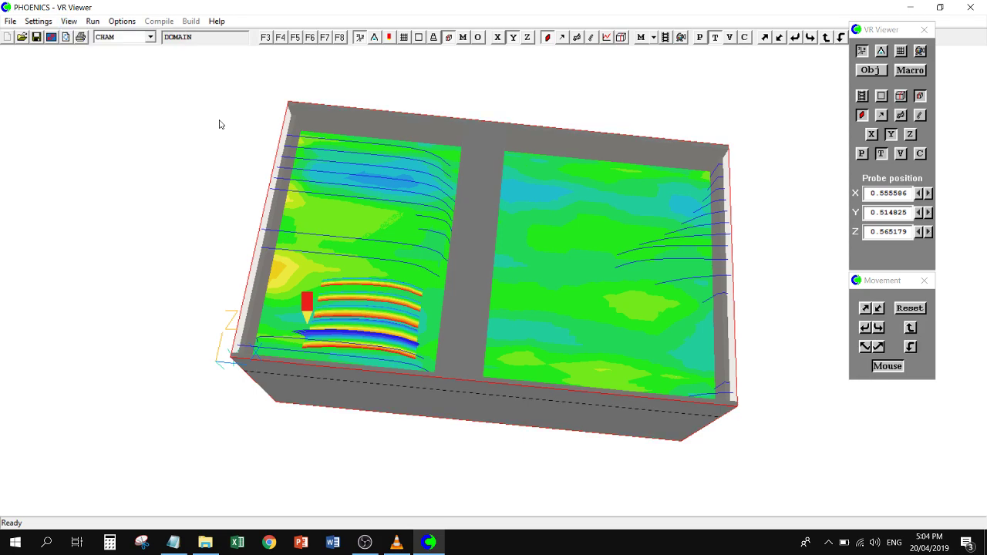
left_click_drag(370, 224, 402, 222)
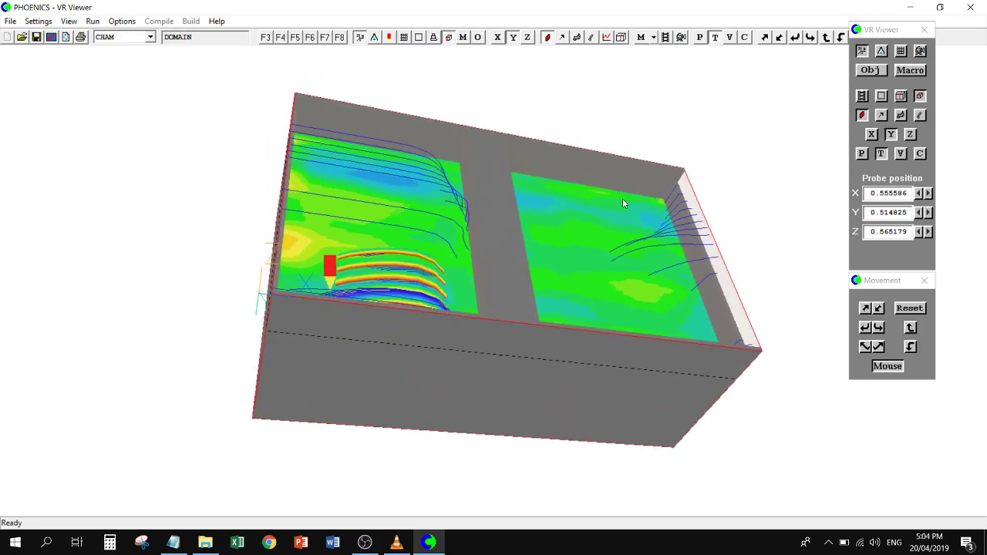
left_click_drag(624, 202, 656, 195)
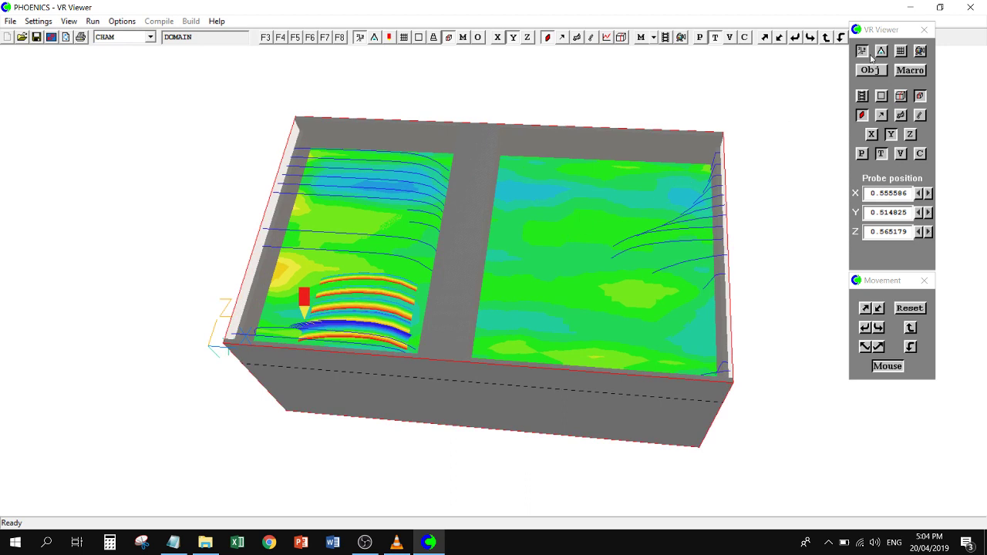
left_click_drag(890, 34, 867, 129)
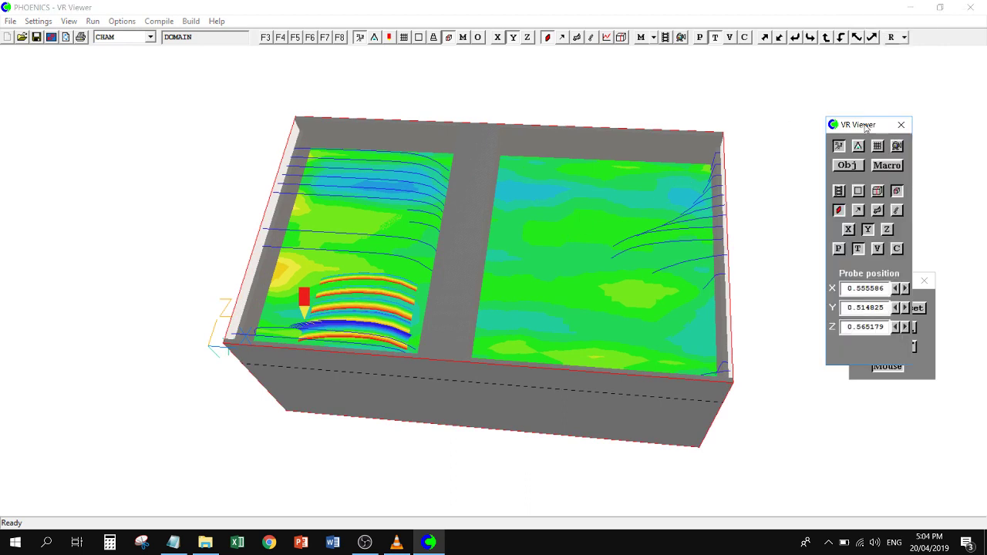
- Save the current case as DEMO
left_click(11, 21)
left_click(101, 88)
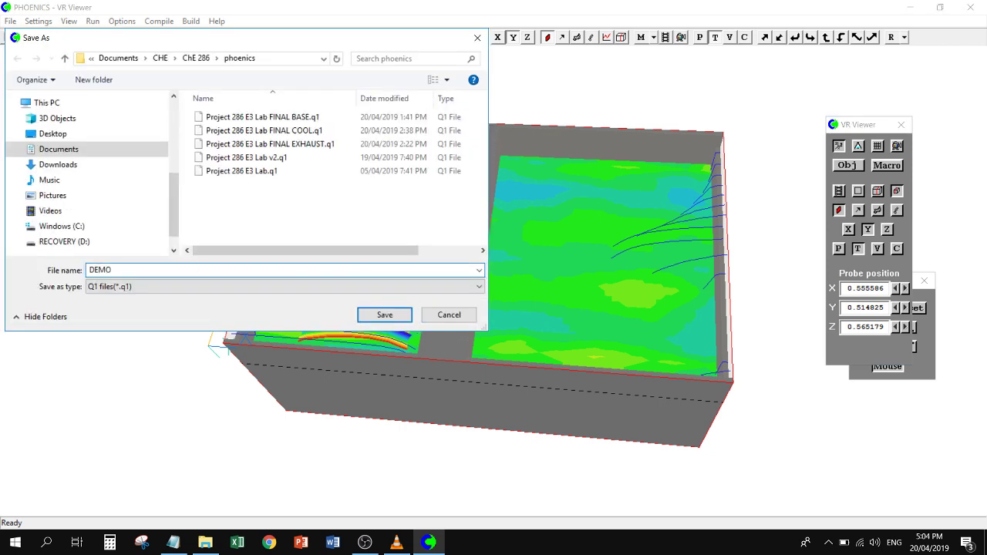
key("Return")
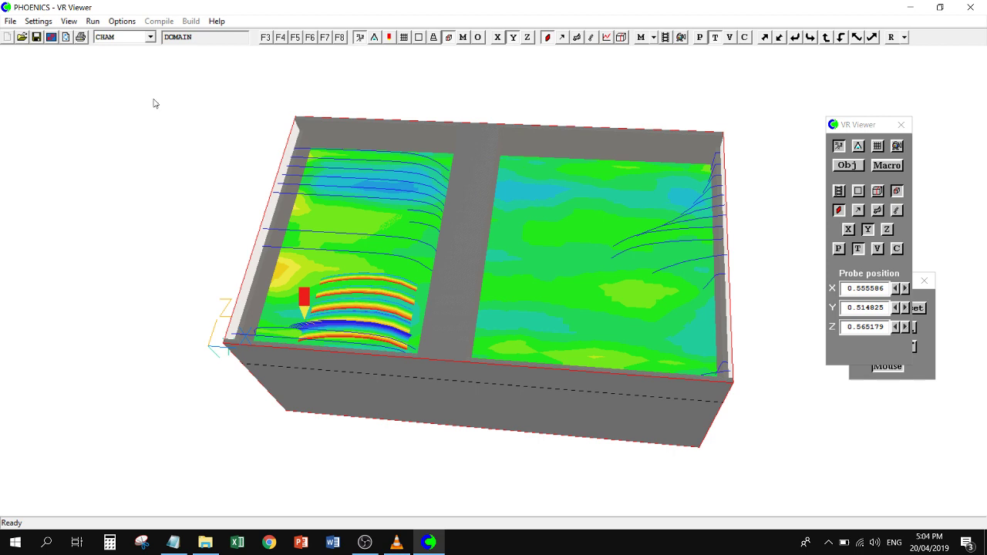
- Open the existing Project 286 E3 Lab FINAL BASE case
left_click(11, 21)
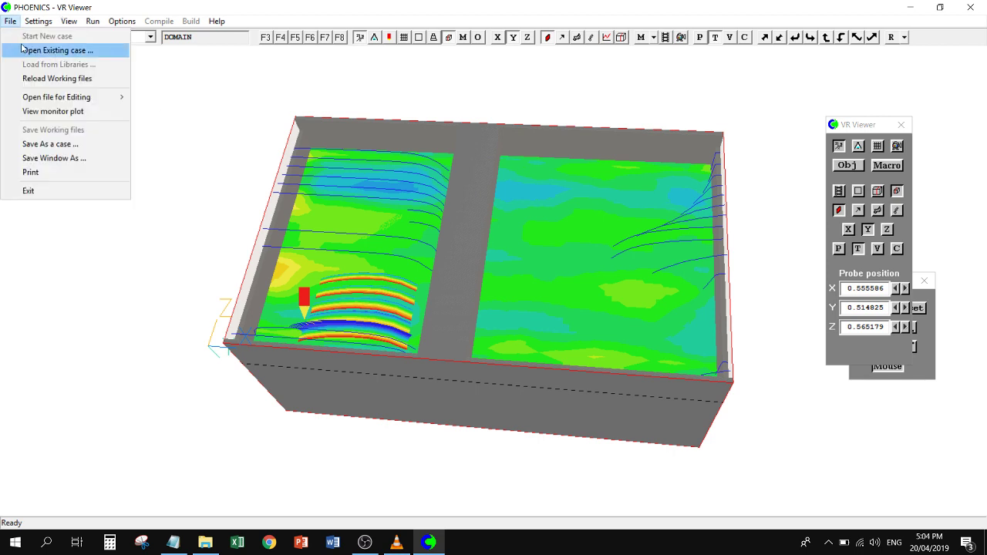
left_click(55, 50)
left_click(453, 302)
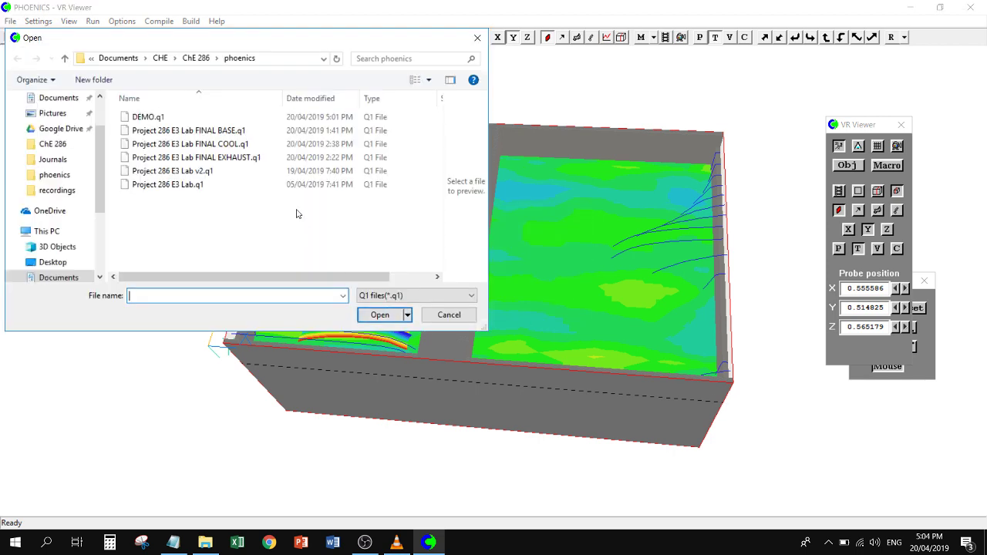
double_click(193, 133)
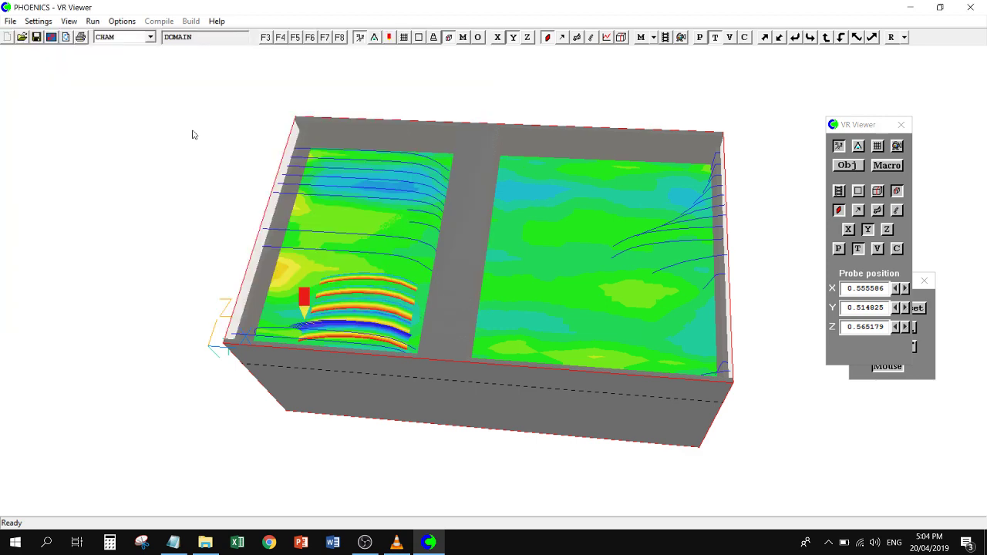
- Accept the case file names and seed 20 streamlines along a line
left_click(510, 201)
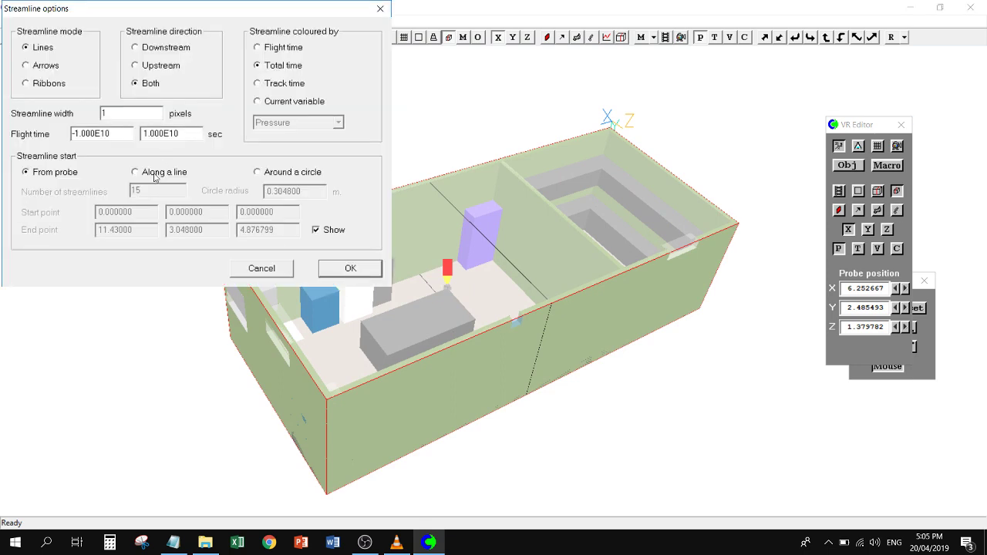
left_click(154, 174)
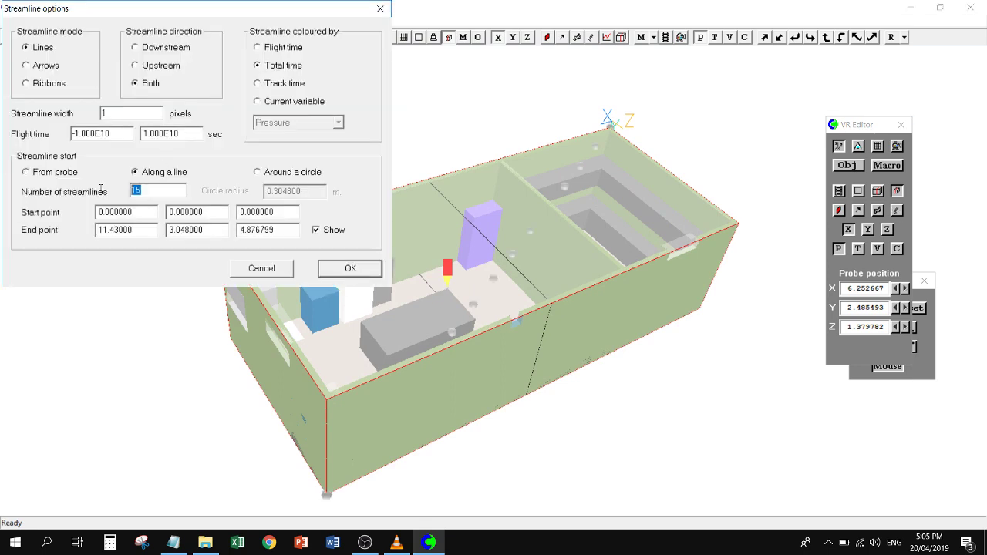
left_click(351, 269)
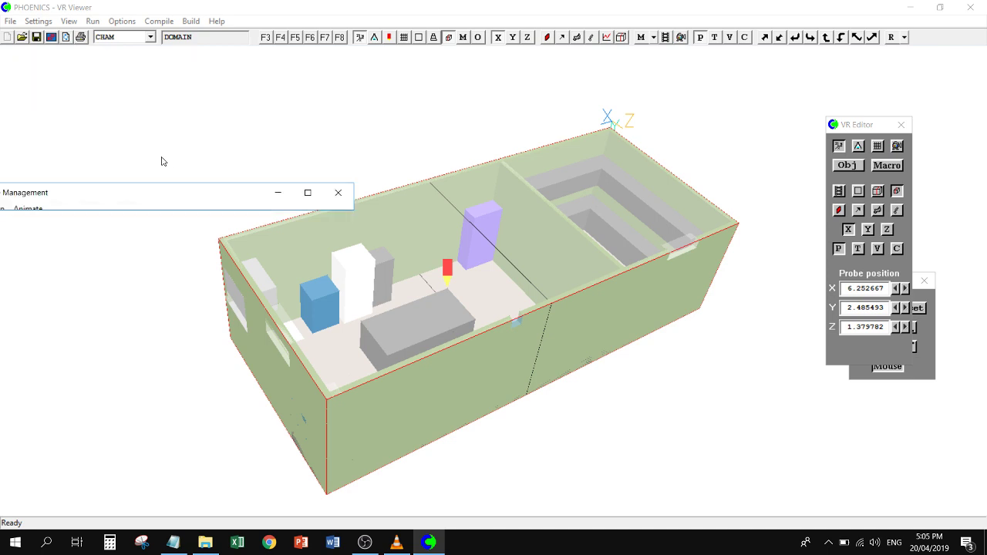
- Create and animate the streamlines, then minimise Streamline Management and rotate the view
mouse_move(140, 182)
left_mouse_down()
mouse_move(185, 111)
mouse_move(159, 115)
mouse_move(321, 200)
left_mouse_up()
left_click(122, 211)
left_click(138, 224)
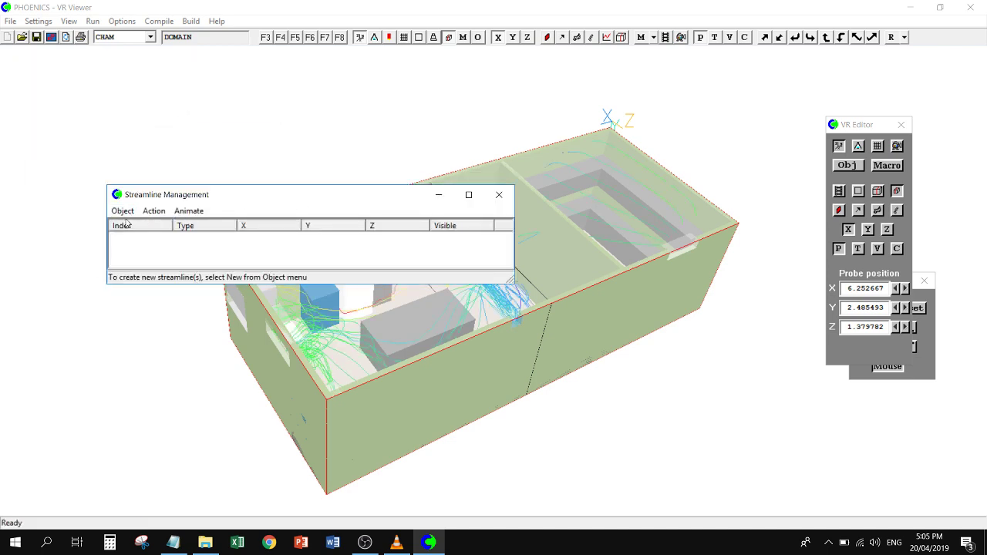
left_click(190, 210)
left_click(200, 226)
left_click(438, 195)
left_click_drag(471, 399, 269, 318)
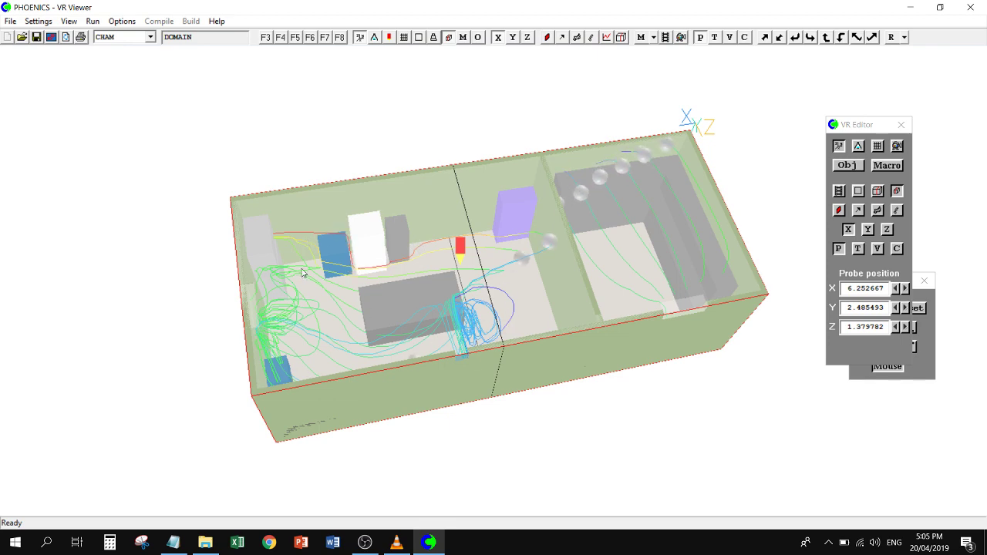
- Rotate the lab model to a top-down view of the room and its flowing streamlines
left_click_drag(249, 340, 464, 433)
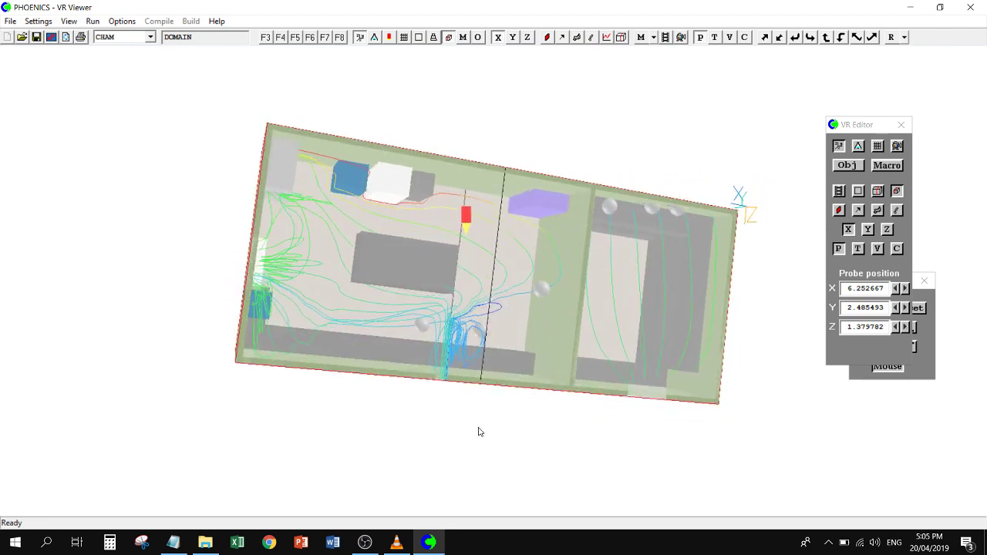